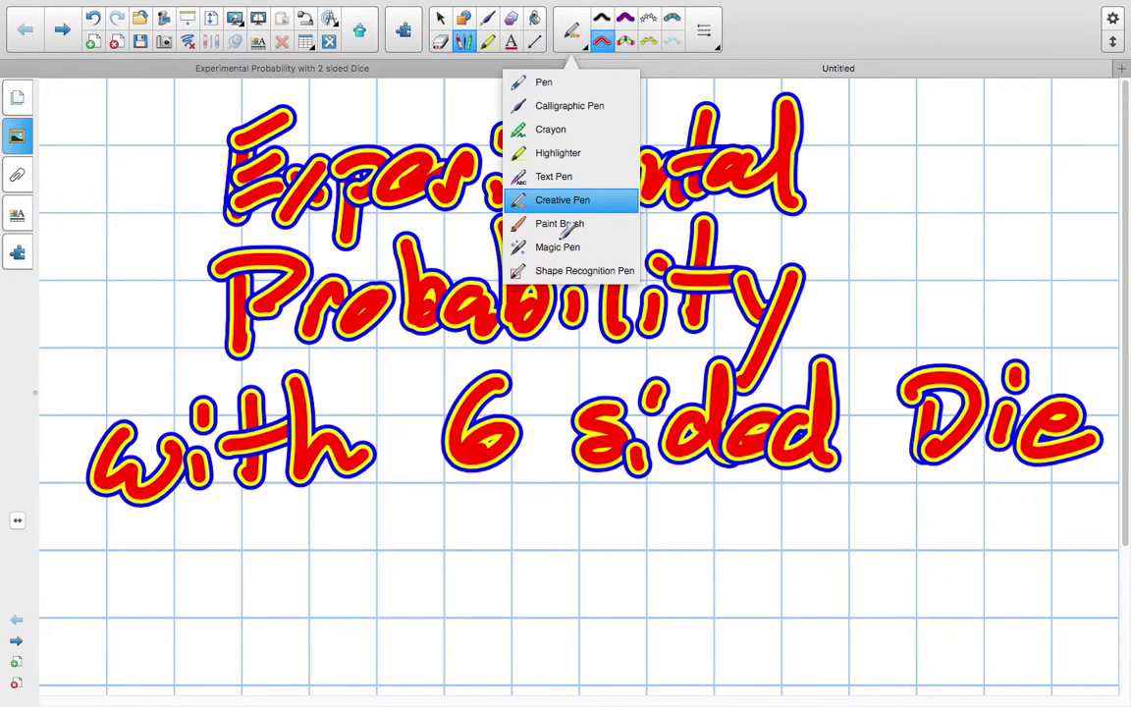
With the fading Magic Pen, underline 'Experimental', 'Probability' and '6 sided Die' in the title
left_click(565, 226)
left_click_drag(236, 236, 835, 206)
mouse_move(292, 371)
left_mouse_down()
mouse_move(506, 371)
mouse_move(700, 352)
left_mouse_up()
left_click_drag(448, 509, 1108, 506)
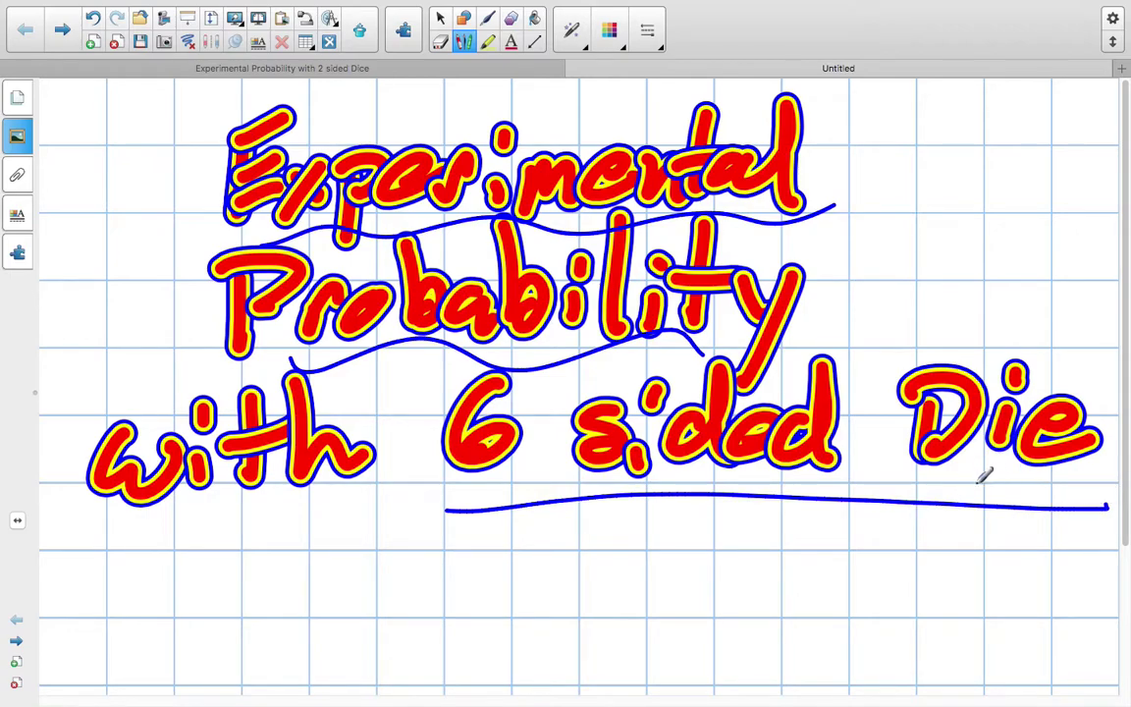
left_click_drag(985, 475, 952, 480)
Handwrite 'dice' above 'Die', underline it, and underline '6 sided' again
mouse_move(947, 322)
left_mouse_down()
mouse_move(982, 309)
mouse_move(989, 339)
left_mouse_up()
mouse_move(1021, 316)
left_mouse_down()
mouse_move(1022, 340)
mouse_move(1067, 325)
left_mouse_up()
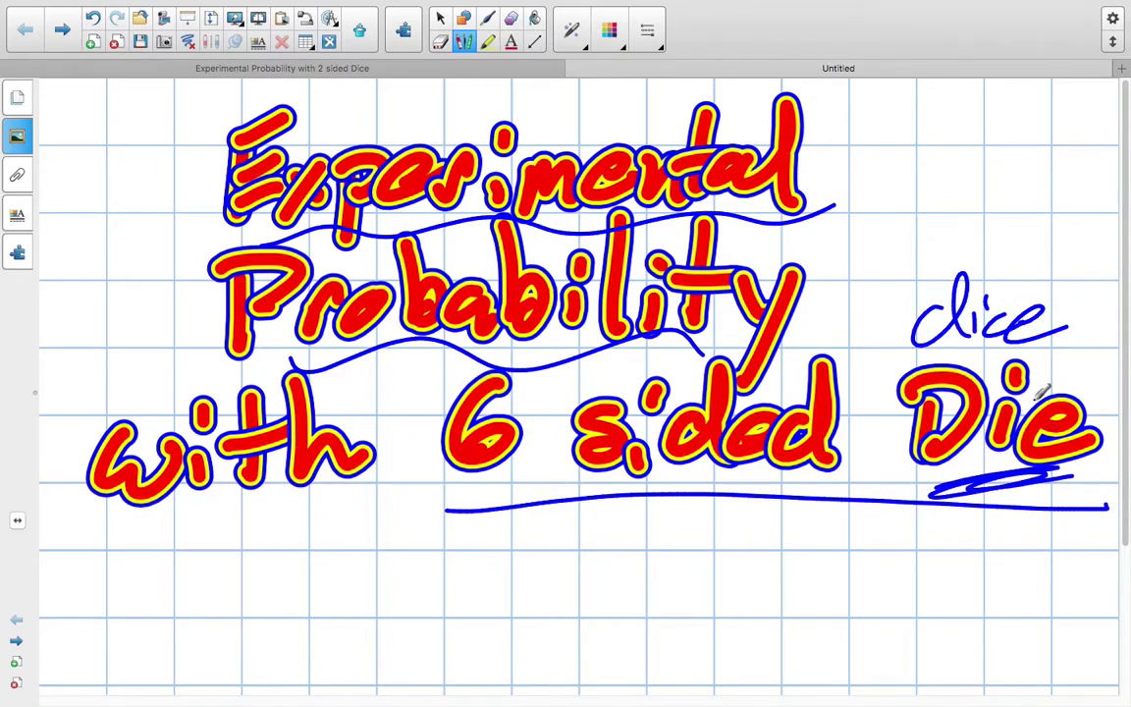
left_click_drag(902, 351, 1068, 344)
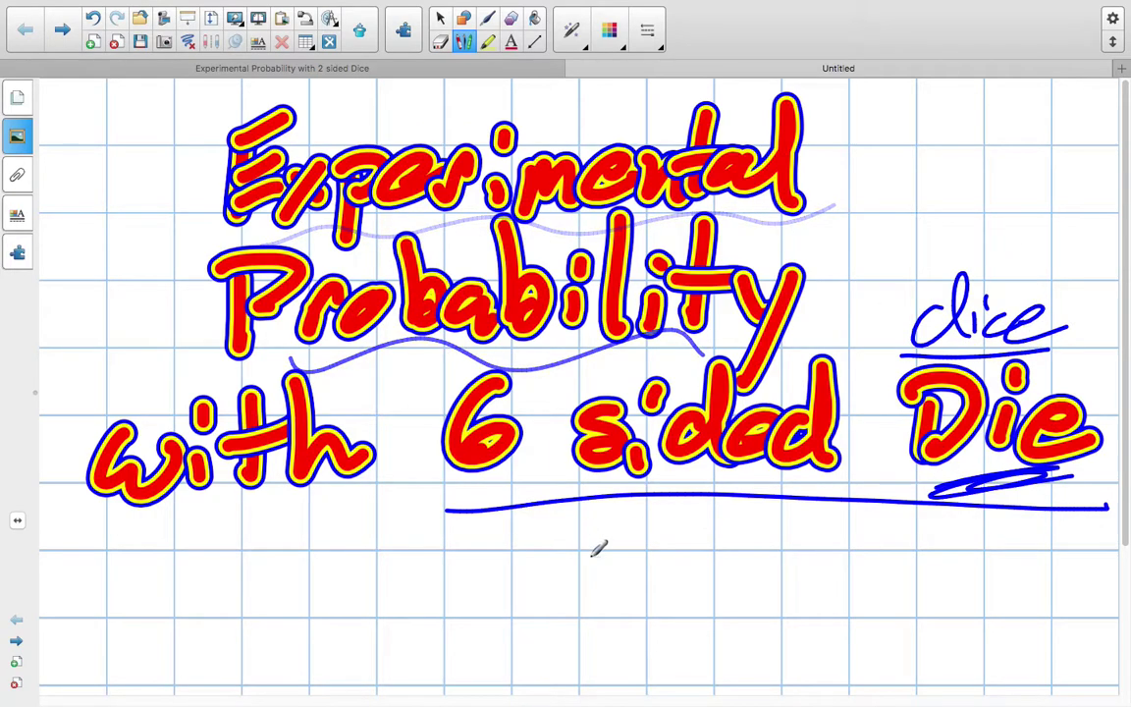
left_click_drag(439, 518, 830, 482)
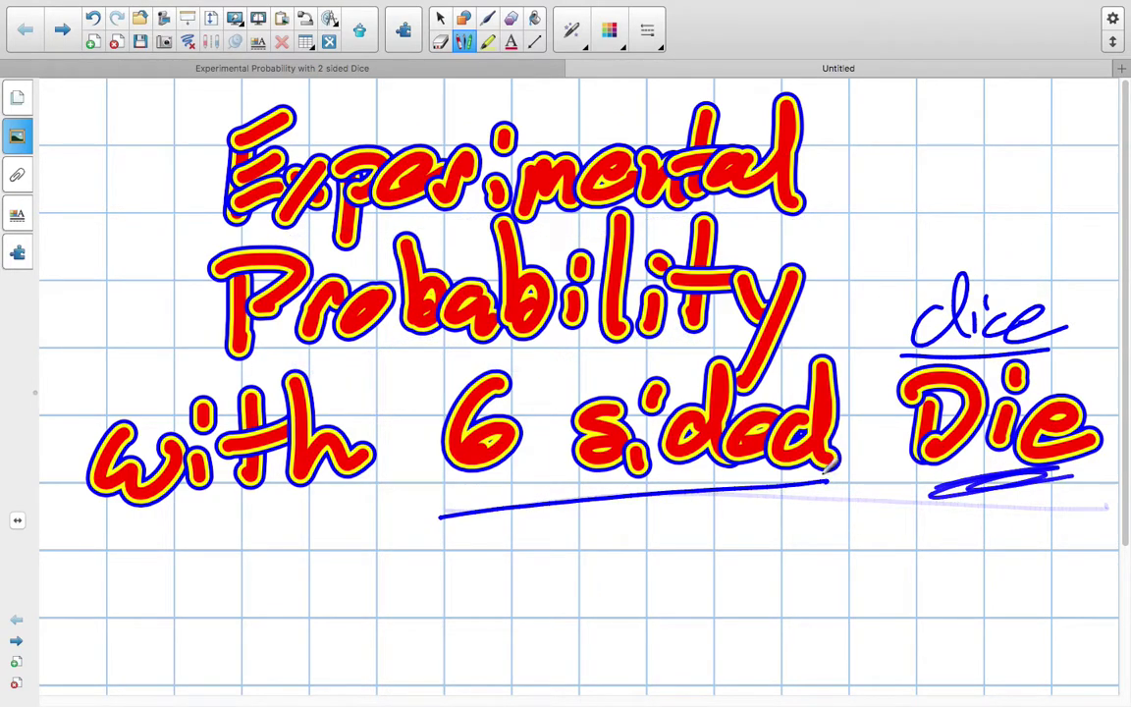
Draw six equal squares in a row beneath the title, one for each die face
left_click(467, 20)
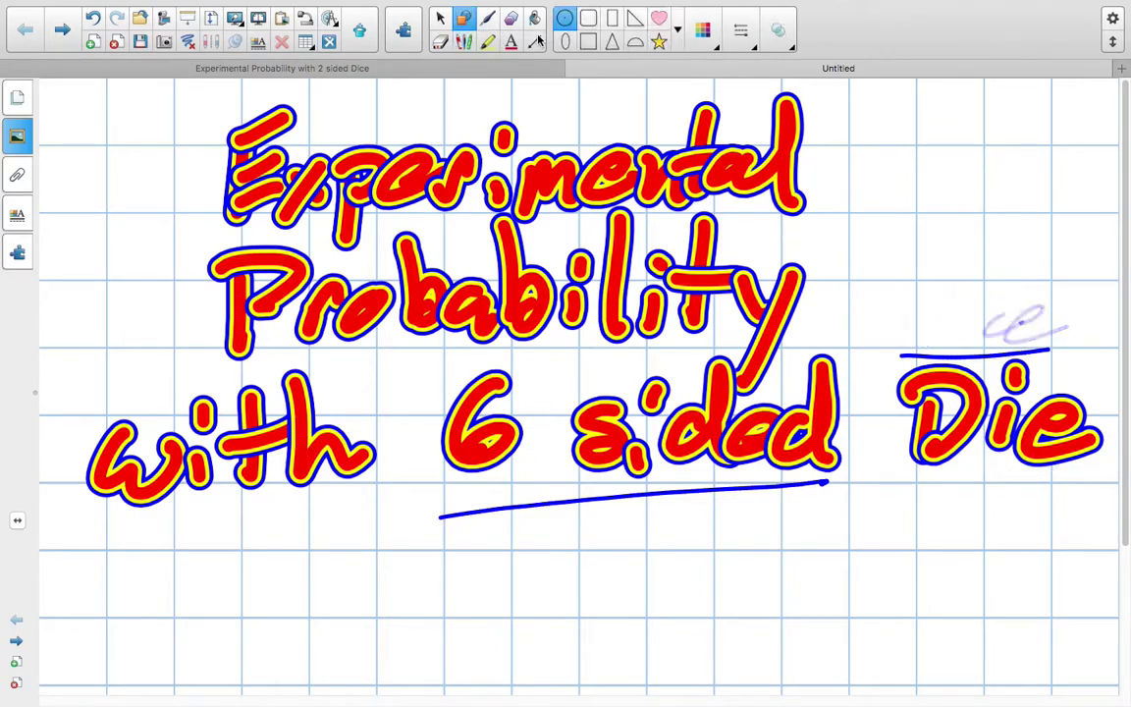
left_click(588, 41)
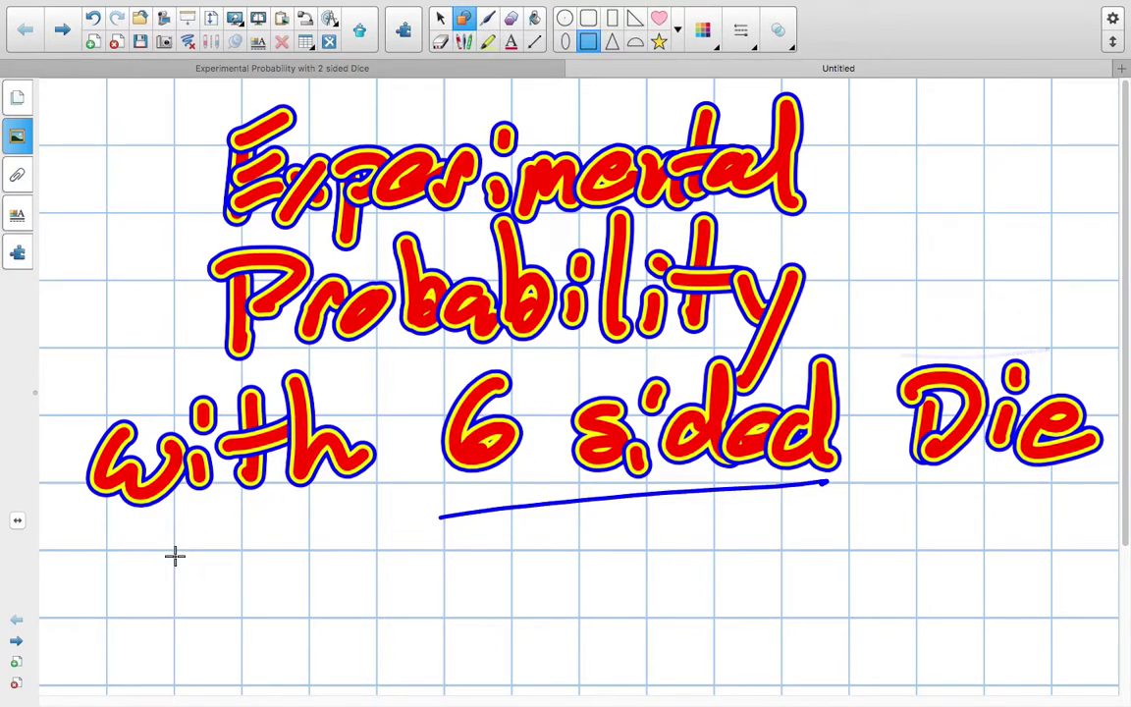
left_click_drag(175, 556, 244, 609)
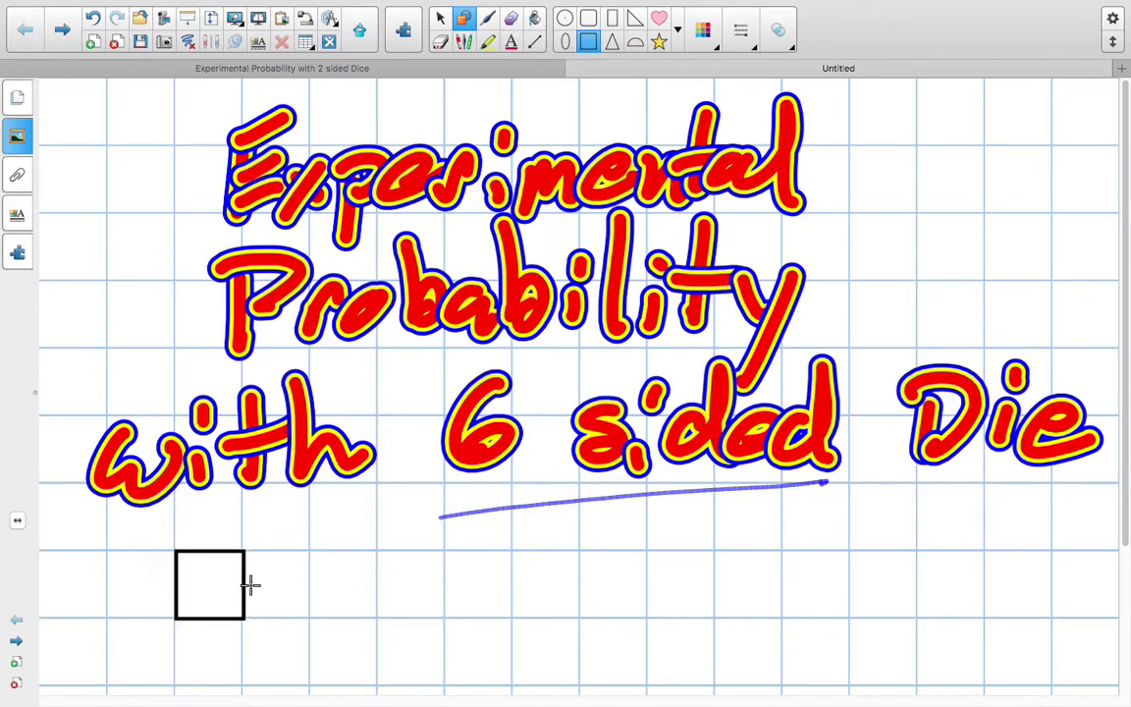
left_click_drag(305, 551, 375, 598)
left_click_drag(443, 549, 514, 620)
left_click_drag(577, 553, 648, 620)
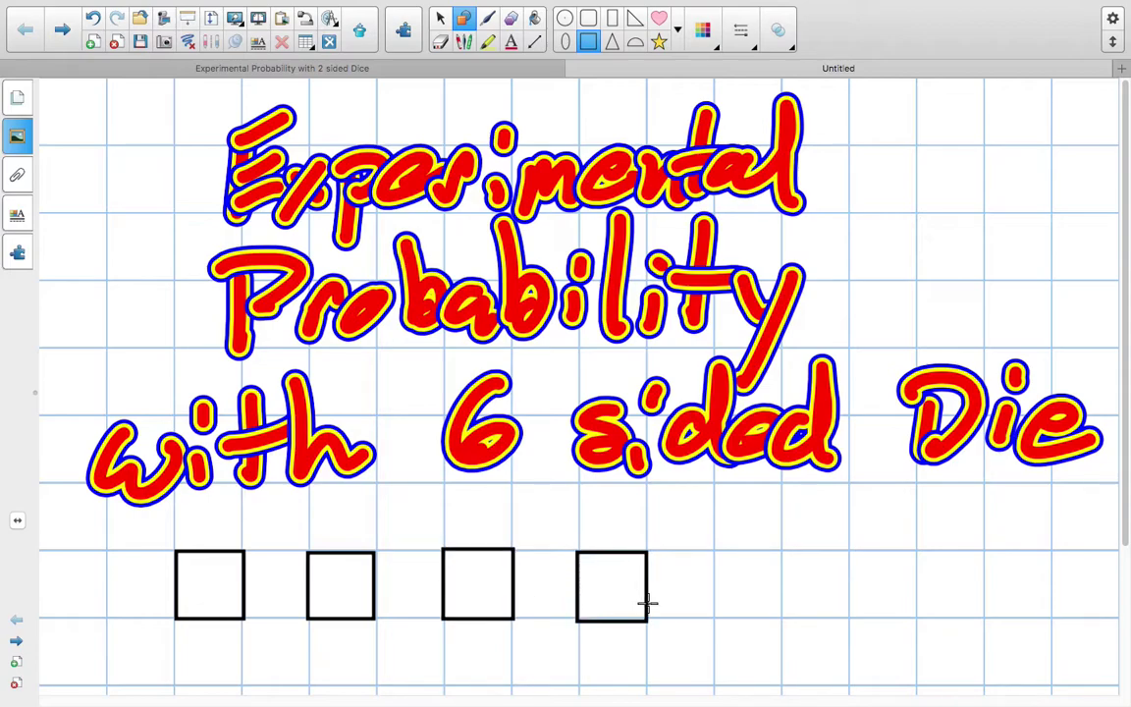
left_click_drag(715, 551, 784, 604)
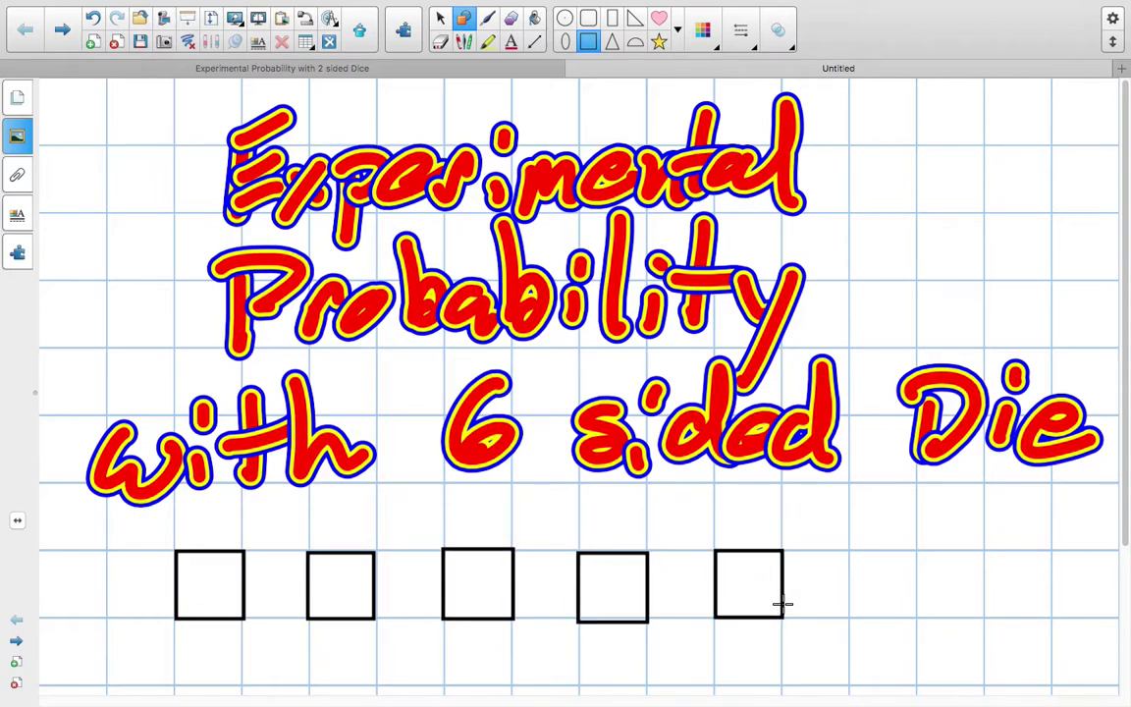
left_click_drag(851, 549, 919, 619)
With a thin black pen, draw pips for faces 1, 2 and 3, numbering each square
left_click(488, 20)
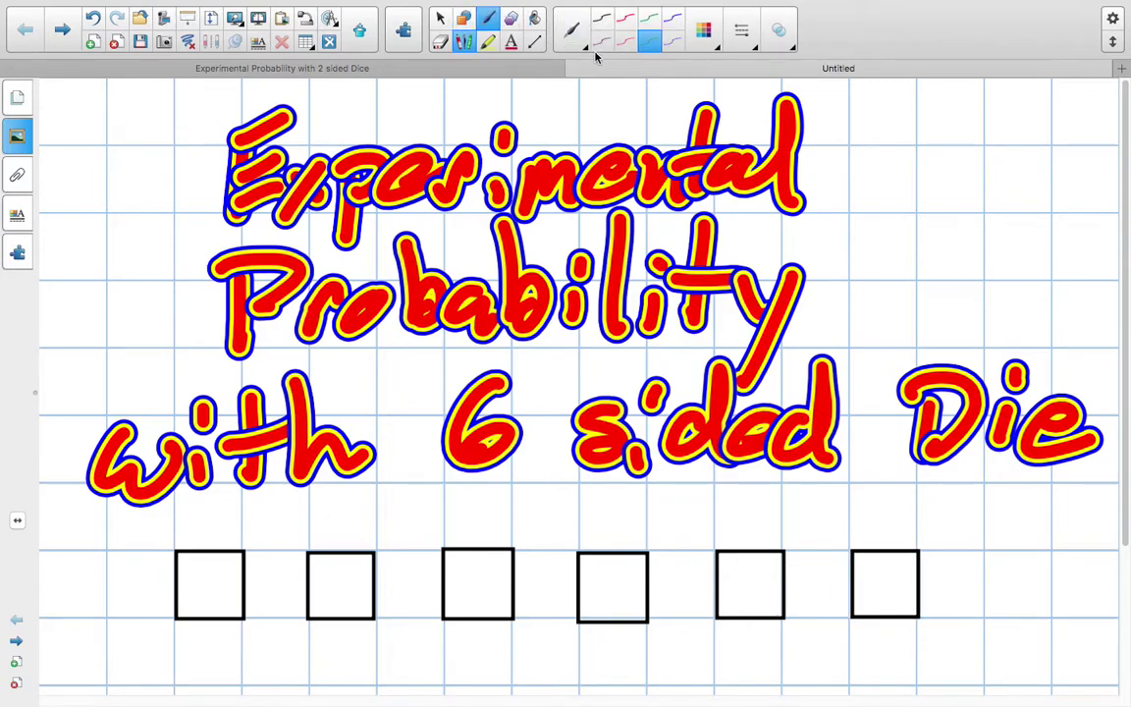
left_click(604, 42)
mouse_move(211, 580)
left_mouse_down()
mouse_move(207, 588)
mouse_move(212, 580)
left_mouse_up()
left_click_drag(214, 512, 215, 536)
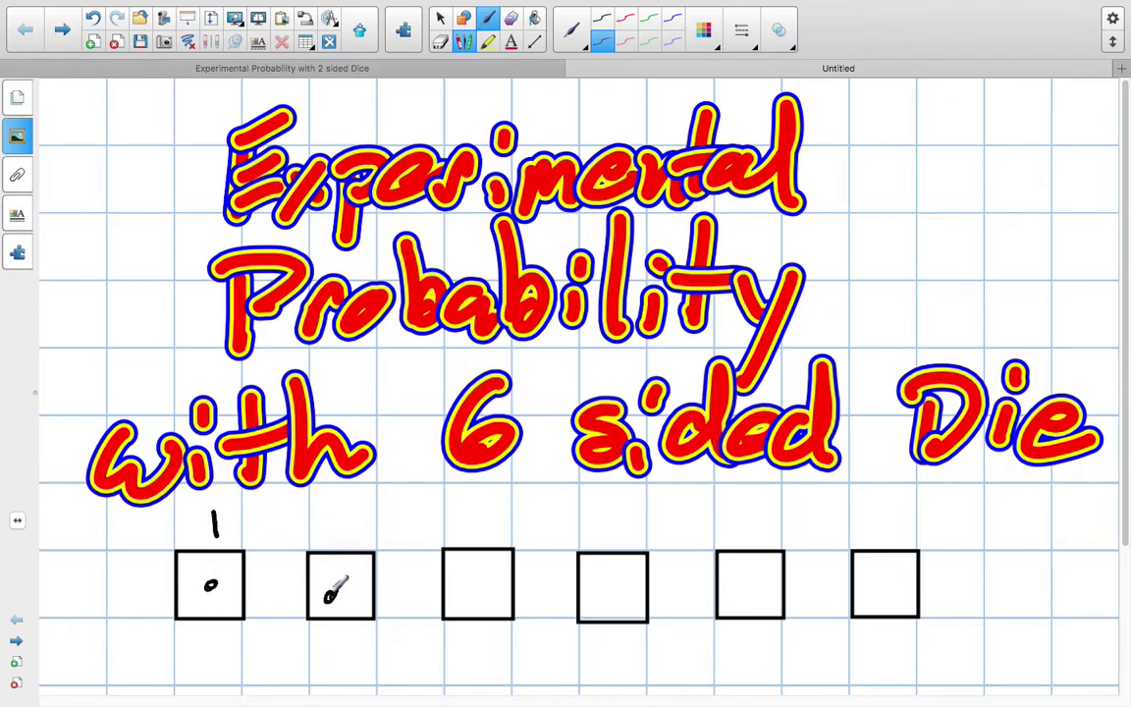
left_click_drag(355, 568, 358, 571)
mouse_move(333, 504)
left_mouse_down()
mouse_move(345, 501)
mouse_move(359, 523)
left_mouse_up()
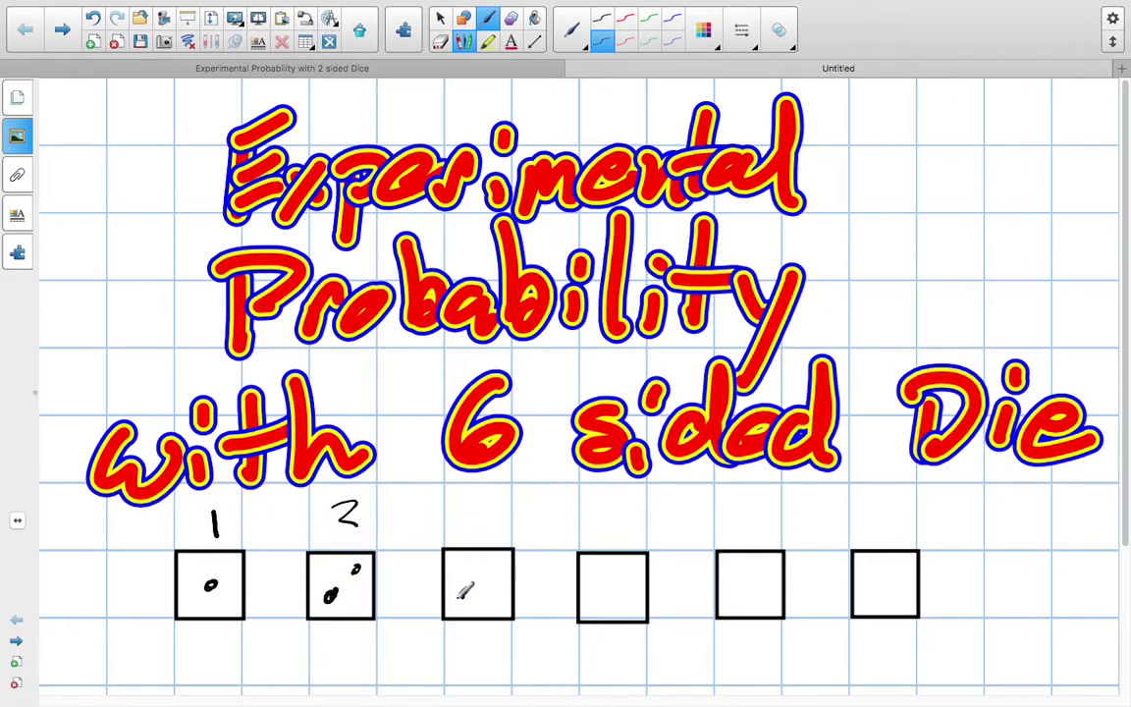
left_click_drag(461, 598, 497, 567)
left_click_drag(472, 505, 474, 531)
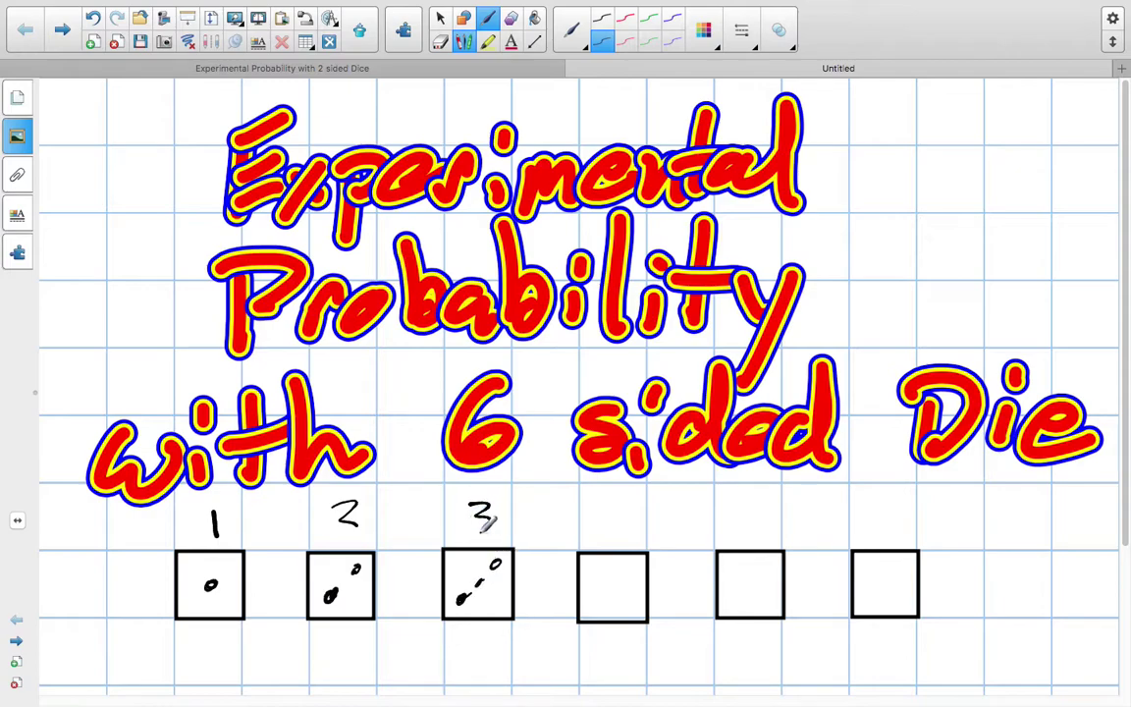
Draw pips for faces 4, 5 and 6 and write 4, 5, 6 above those squares
mouse_move(596, 573)
left_mouse_down()
mouse_move(599, 607)
mouse_move(629, 573)
mouse_move(630, 607)
left_mouse_up()
left_click_drag(617, 496, 643, 516)
left_click_drag(632, 496, 634, 532)
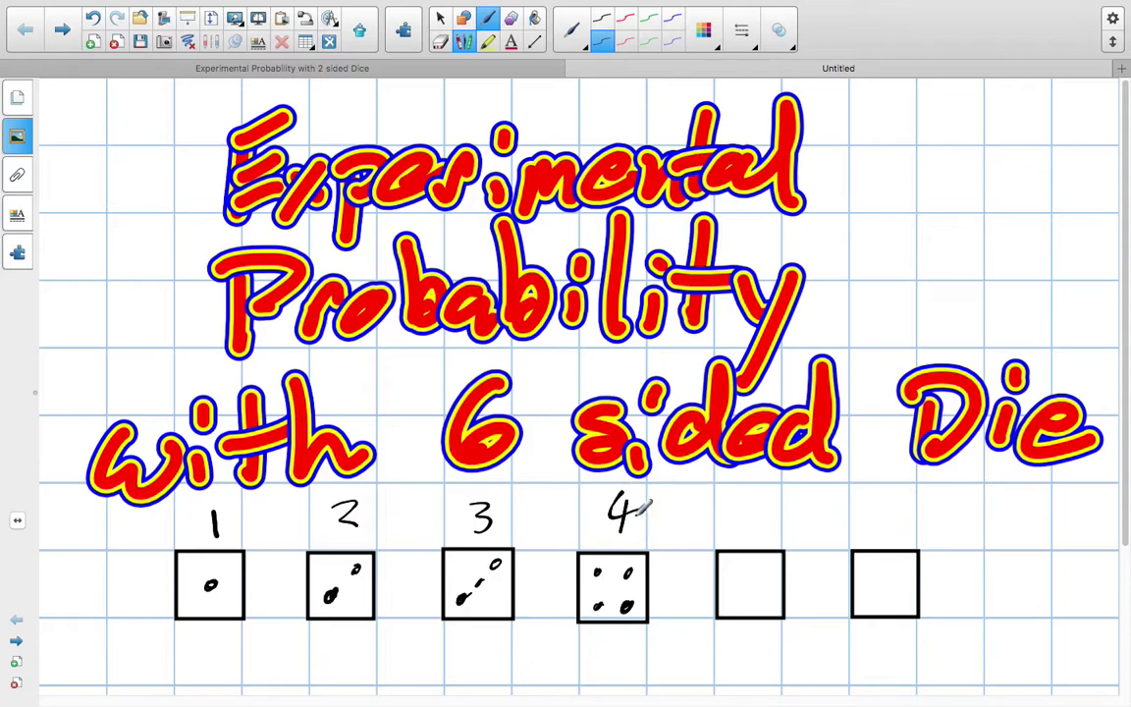
left_click_drag(729, 570, 765, 569)
mouse_move(751, 579)
left_mouse_down()
mouse_move(739, 598)
mouse_move(767, 596)
left_mouse_up()
left_click_drag(748, 499, 747, 527)
left_click_drag(749, 499, 771, 498)
mouse_move(870, 564)
left_mouse_down()
mouse_move(874, 598)
mouse_move(901, 564)
mouse_move(907, 596)
left_mouse_up()
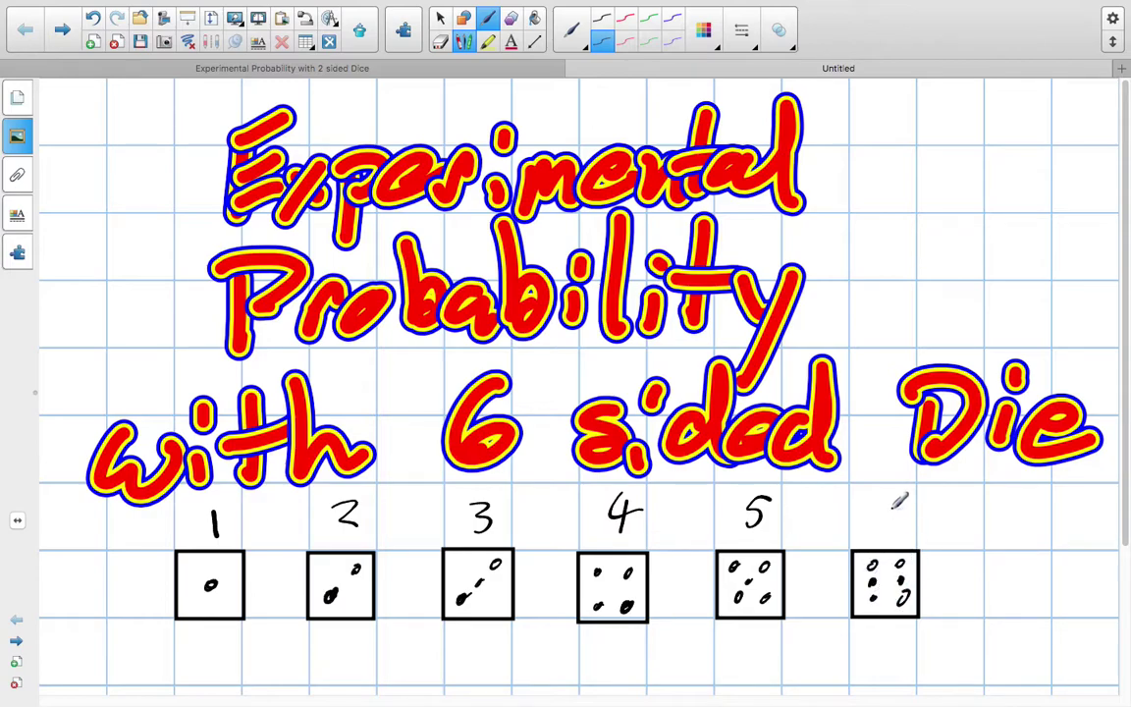
left_click_drag(889, 492, 876, 518)
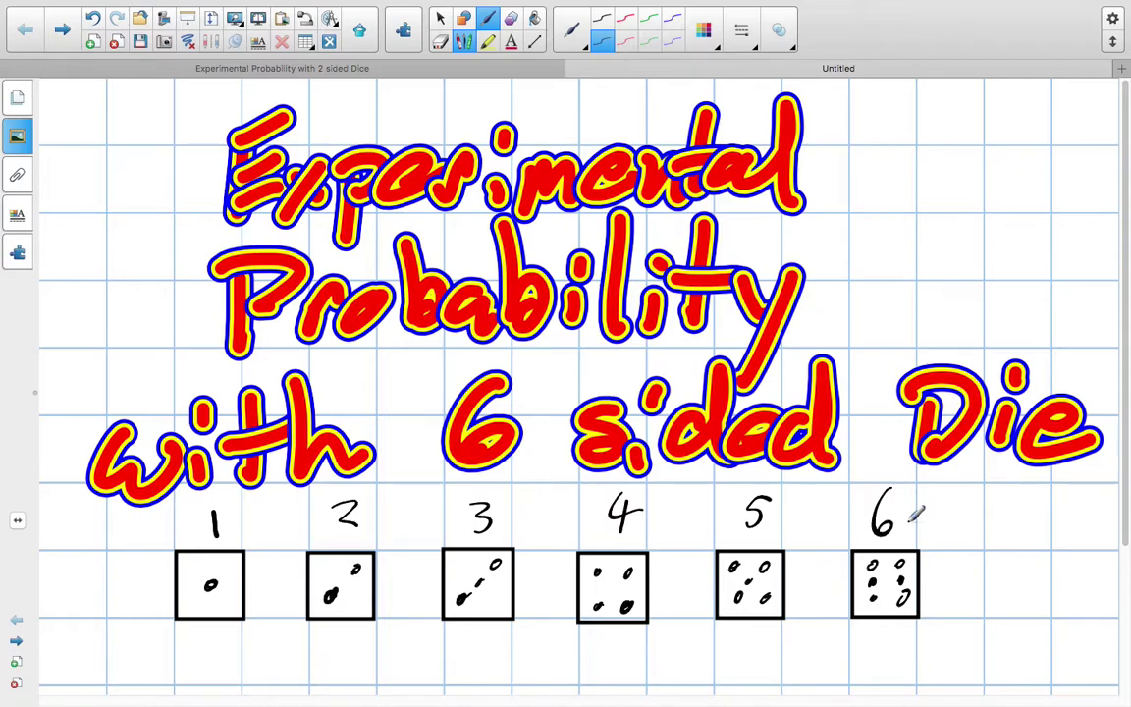
Roll 15 dice on the RANDOM.ORG Dice Roller in Chrome, then bring Ink2Go forward
key("ctrl+Left")
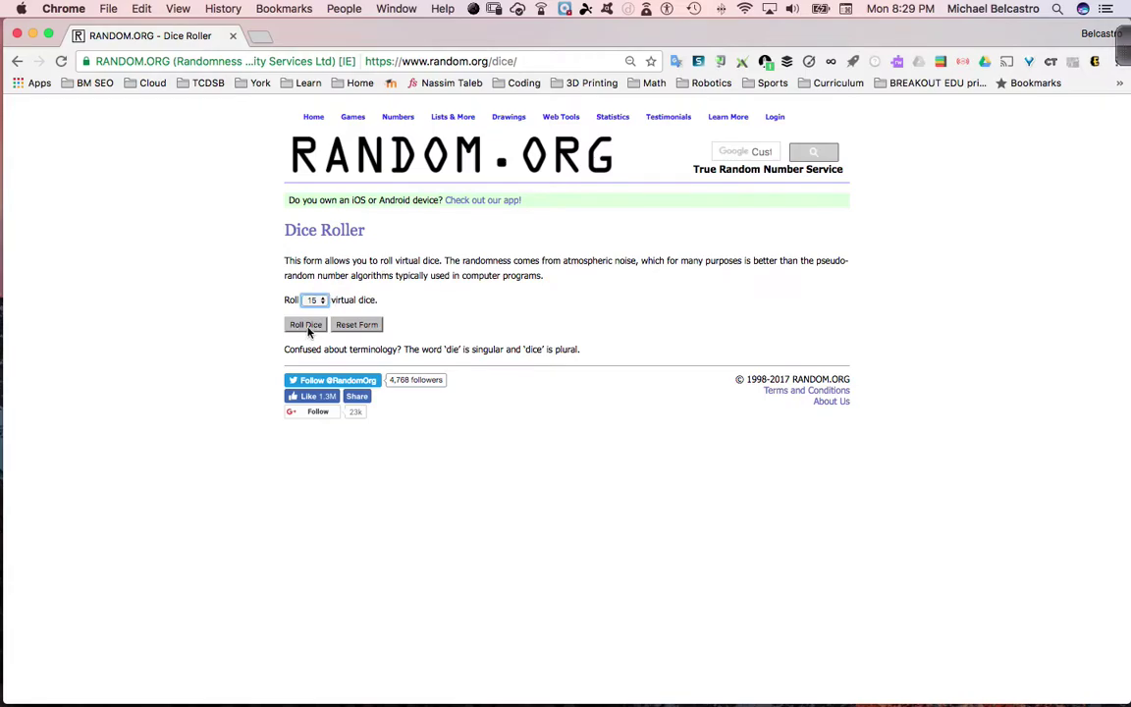
left_click(305, 326)
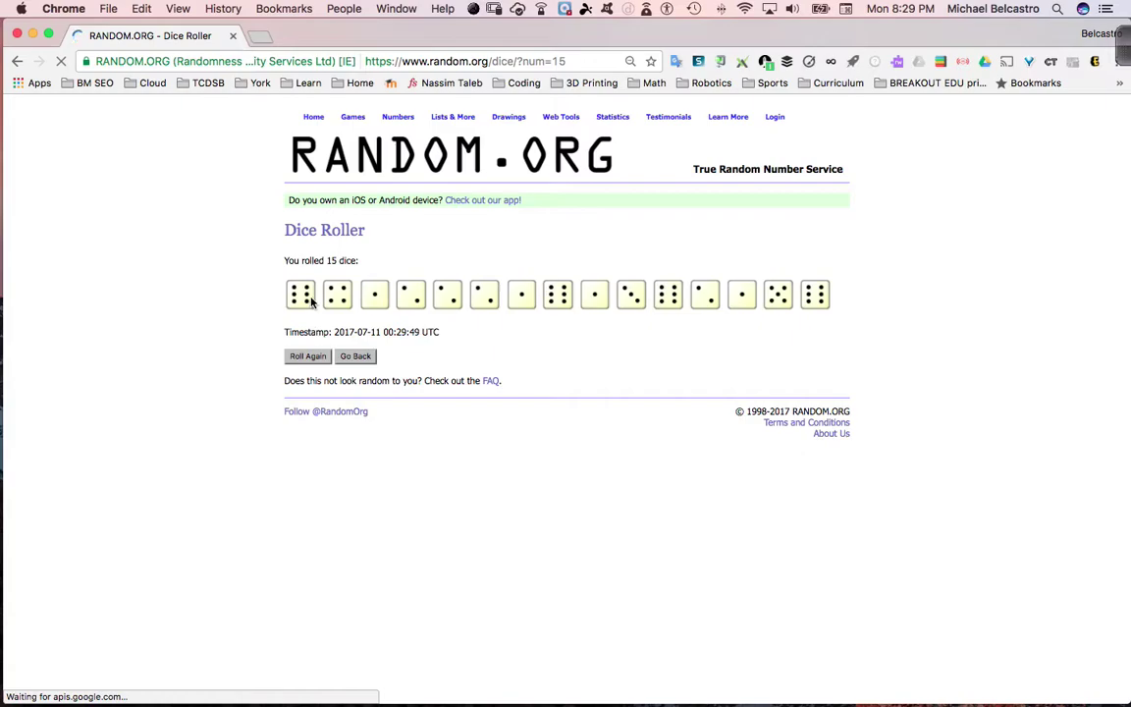
mouse_move(830, 692)
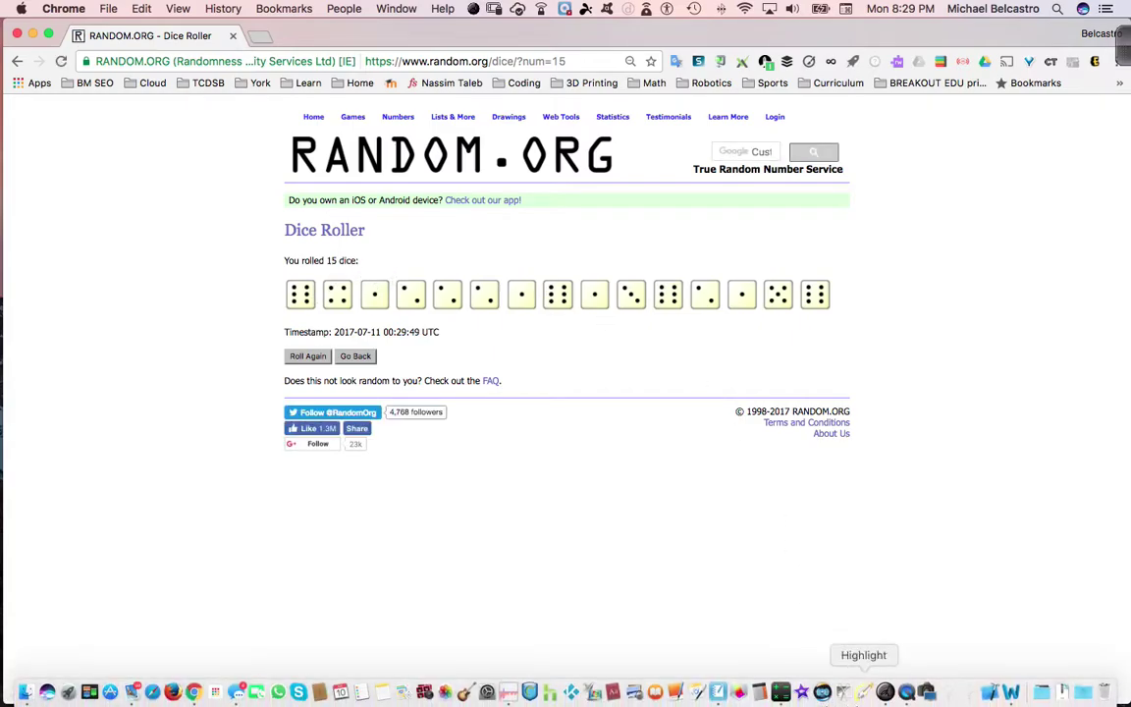
left_click(885, 693)
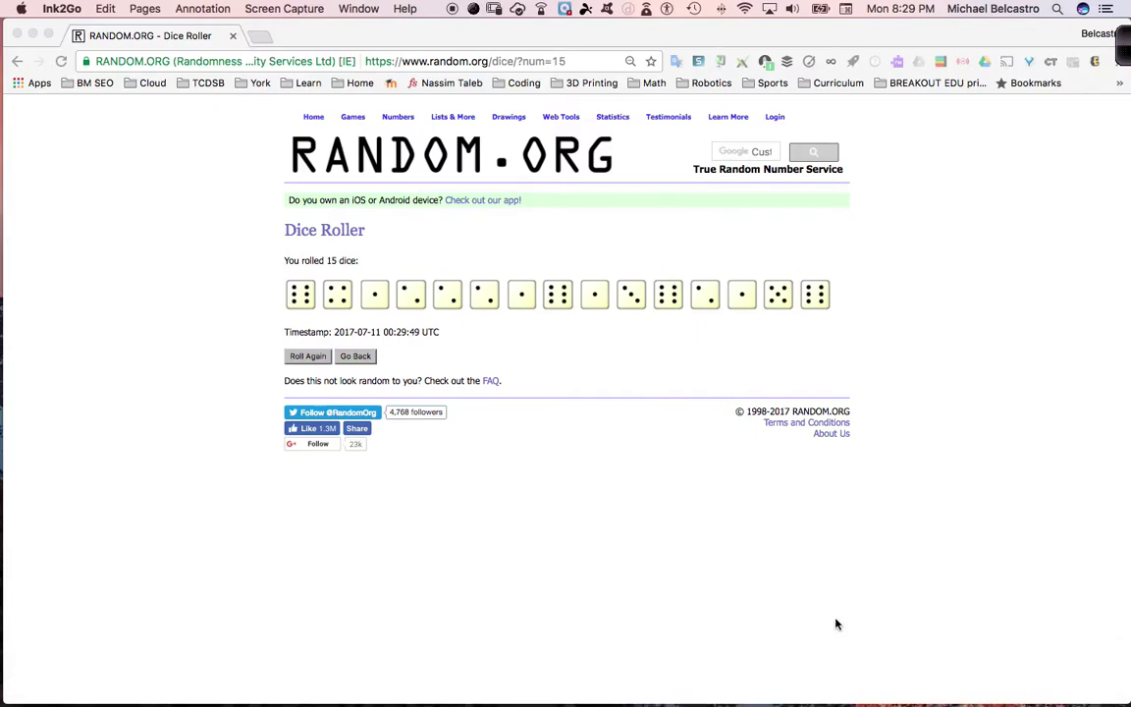
With the green Ink2Go pen, number 1–6 down the side, tick the four sixes and tally four
key("p")
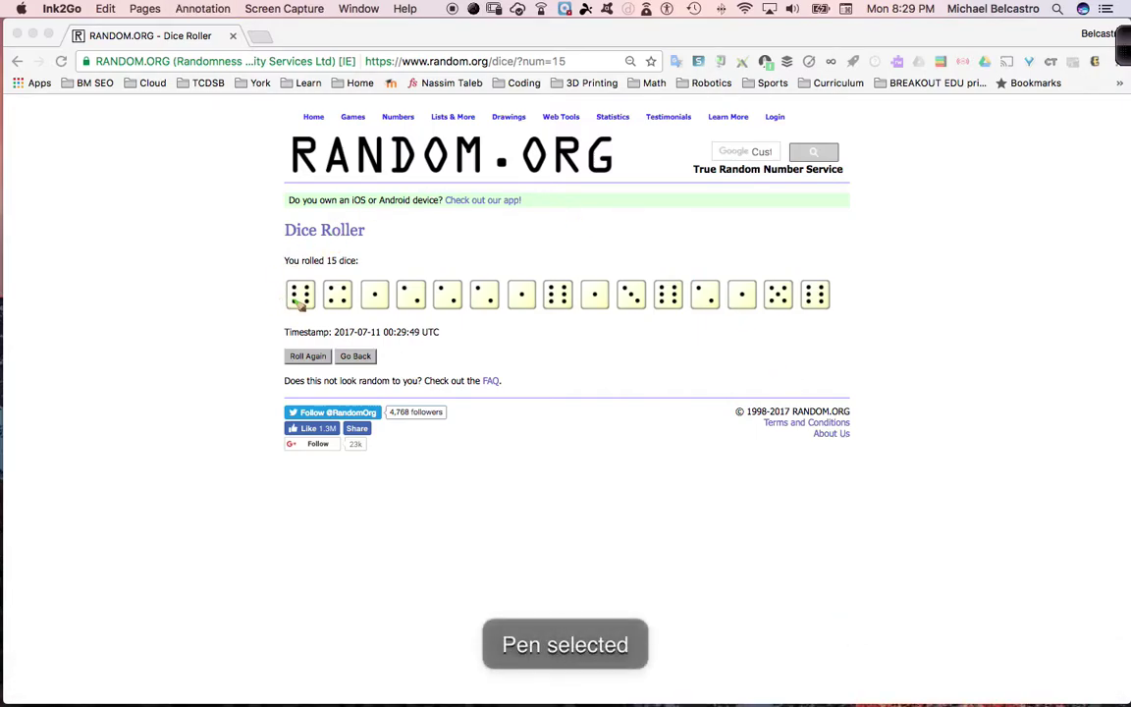
mouse_move(915, 180)
left_mouse_down()
mouse_move(921, 280)
mouse_move(897, 337)
mouse_move(909, 400)
mouse_move(893, 464)
mouse_move(926, 430)
left_mouse_up()
left_click_drag(911, 489, 917, 509)
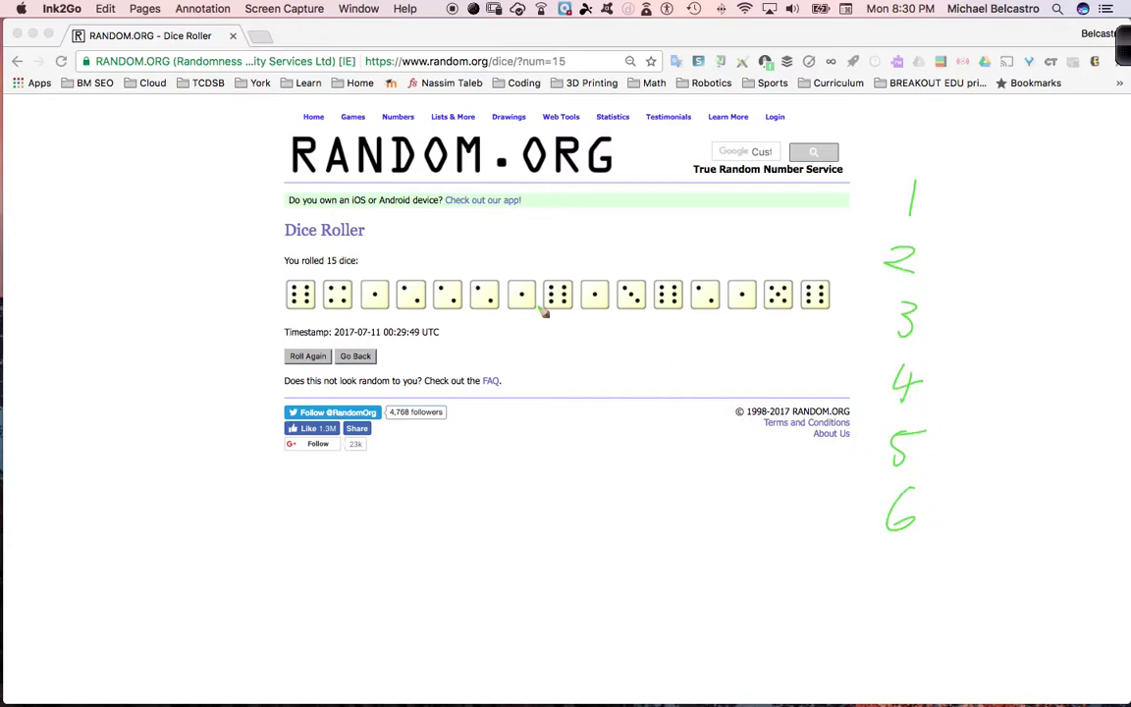
left_click_drag(301, 293, 324, 279)
left_click_drag(552, 292, 589, 265)
left_click_drag(697, 288, 709, 257)
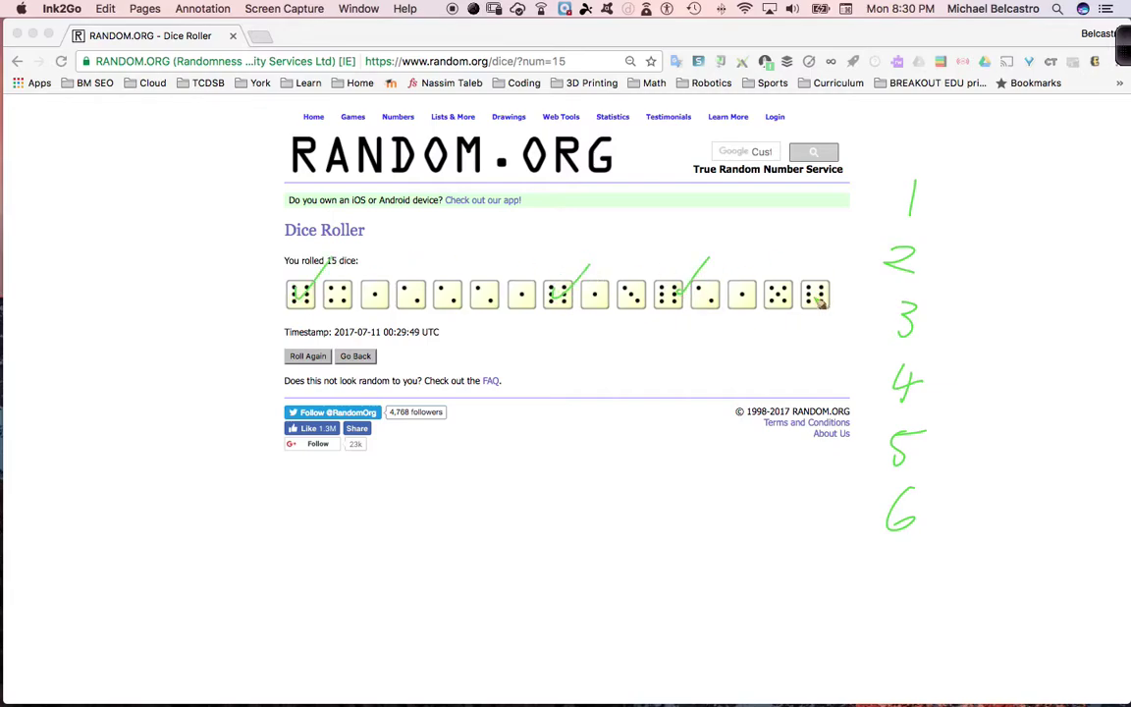
left_click_drag(811, 300, 854, 275)
left_click_drag(976, 491, 971, 533)
mouse_move(992, 489)
left_mouse_down()
mouse_move(987, 533)
mouse_move(1005, 532)
left_mouse_up()
left_click_drag(1038, 485, 1029, 533)
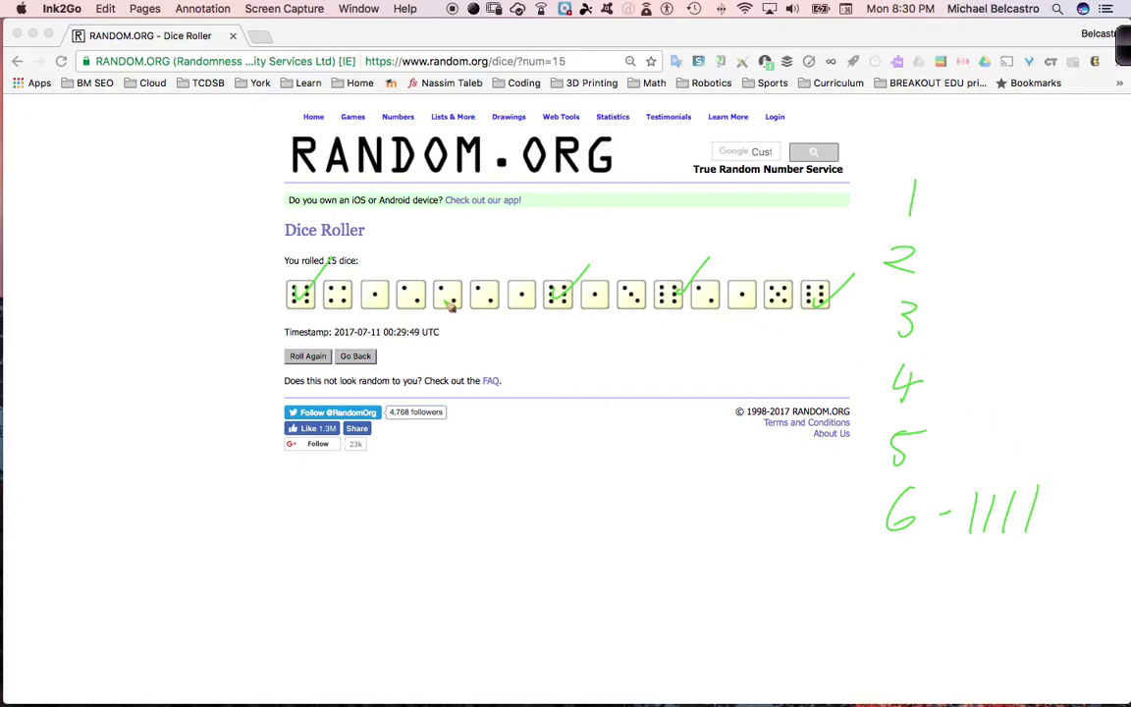
Tick the single four and tally it, then tick the four ones and tally four
left_click_drag(336, 296, 366, 266)
left_click_drag(986, 359, 983, 401)
left_click_drag(374, 294, 409, 263)
left_click_drag(519, 294, 548, 263)
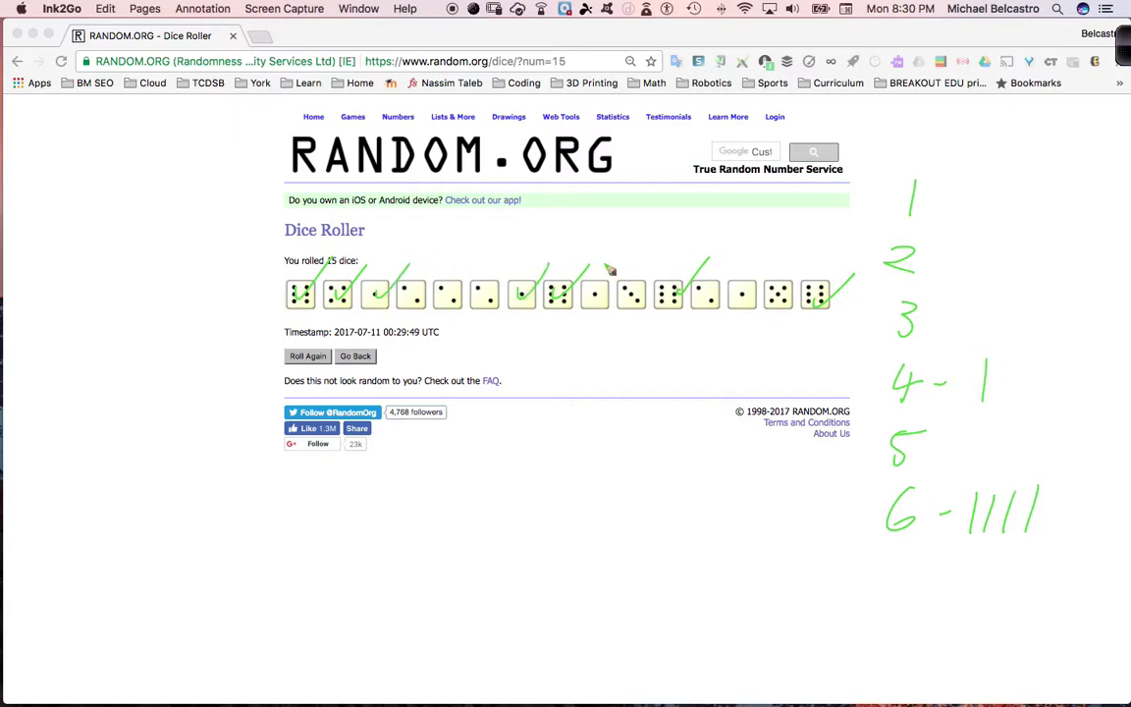
left_click_drag(746, 294, 767, 264)
left_click_drag(595, 294, 631, 263)
left_click_drag(970, 220, 978, 183)
mouse_move(989, 220)
left_mouse_down()
mouse_move(996, 181)
mouse_move(1028, 171)
left_mouse_up()
Tick the remaining dice, tallying four twos, one three and one five
mouse_move(414, 296)
left_mouse_down()
mouse_move(449, 263)
mouse_move(507, 263)
left_mouse_up()
left_click_drag(710, 295, 740, 263)
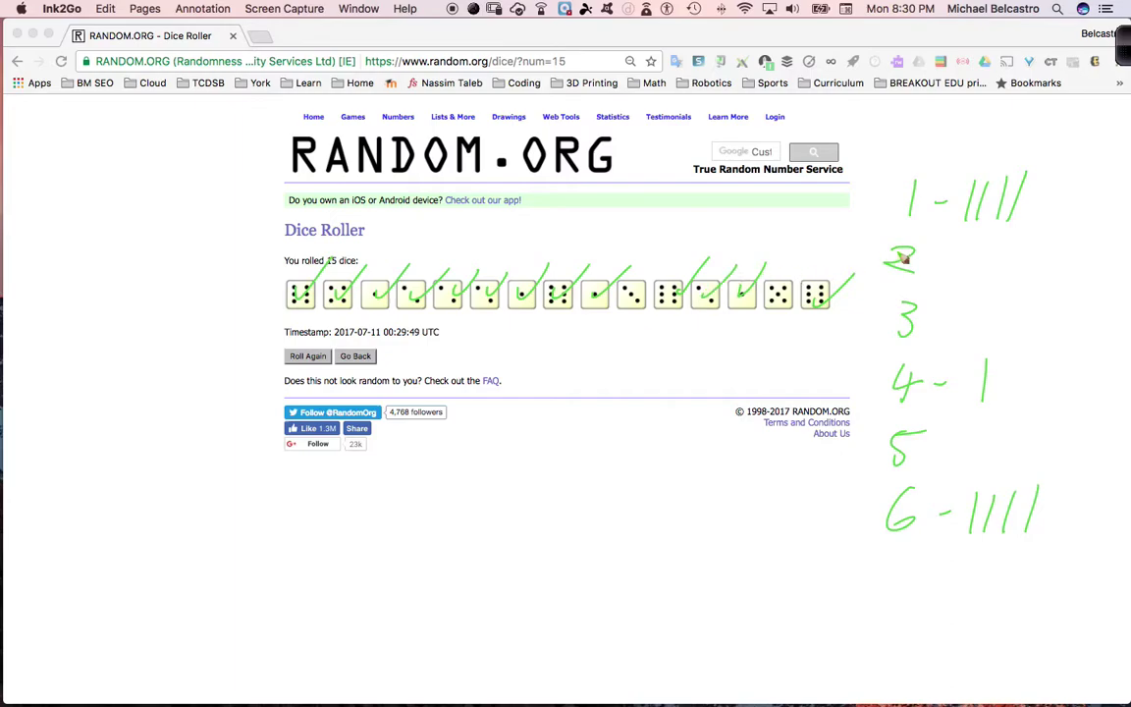
mouse_move(975, 280)
left_mouse_down()
mouse_move(982, 240)
mouse_move(1000, 239)
left_mouse_up()
mouse_move(1011, 279)
left_mouse_down()
mouse_move(1018, 235)
mouse_move(1037, 232)
left_mouse_up()
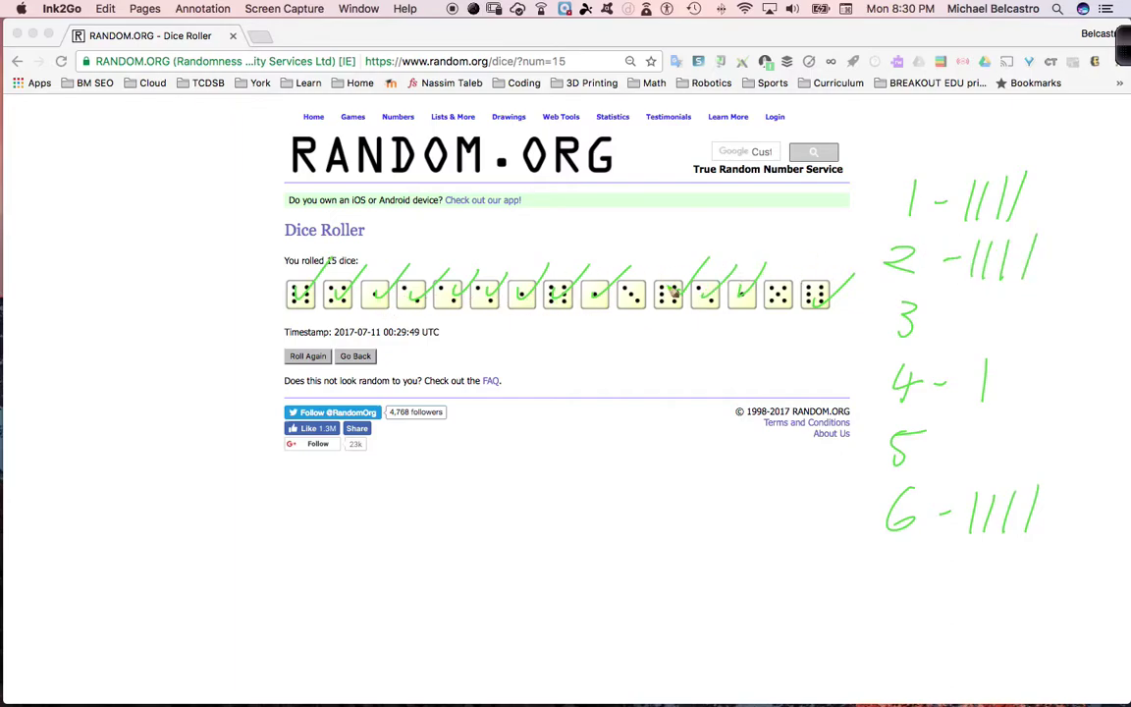
left_click_drag(633, 297, 664, 264)
mouse_move(945, 330)
left_mouse_down()
mouse_move(965, 328)
mouse_move(983, 305)
left_mouse_up()
left_click_drag(784, 298, 814, 262)
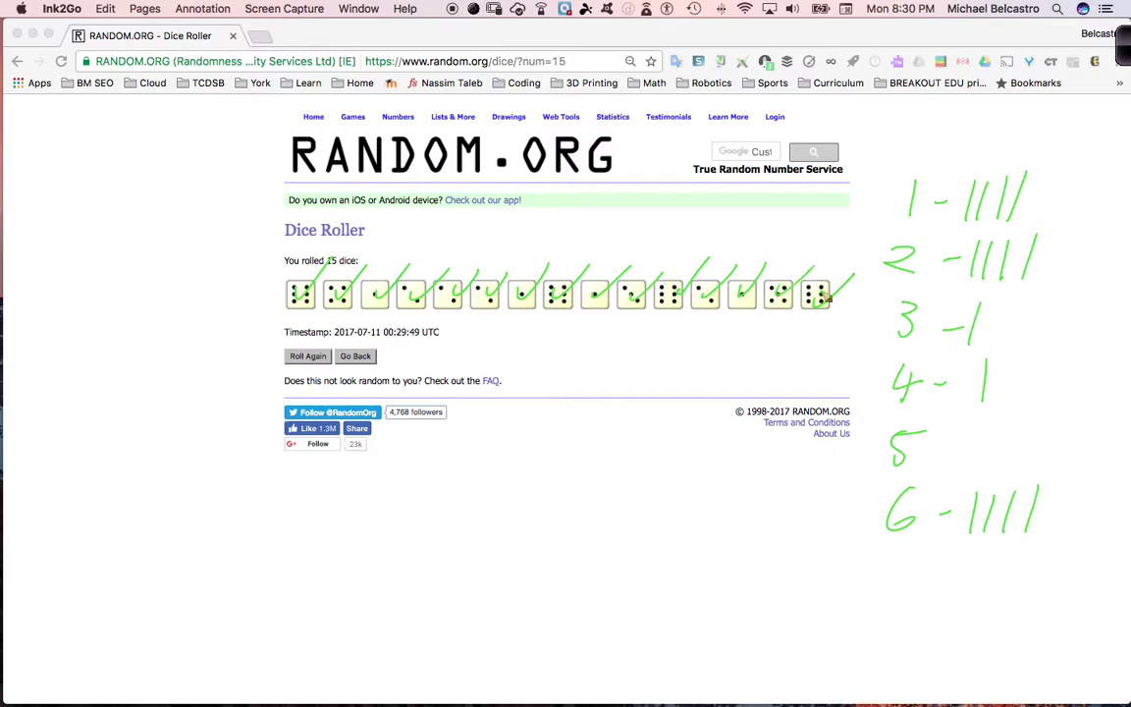
left_click_drag(987, 457, 991, 417)
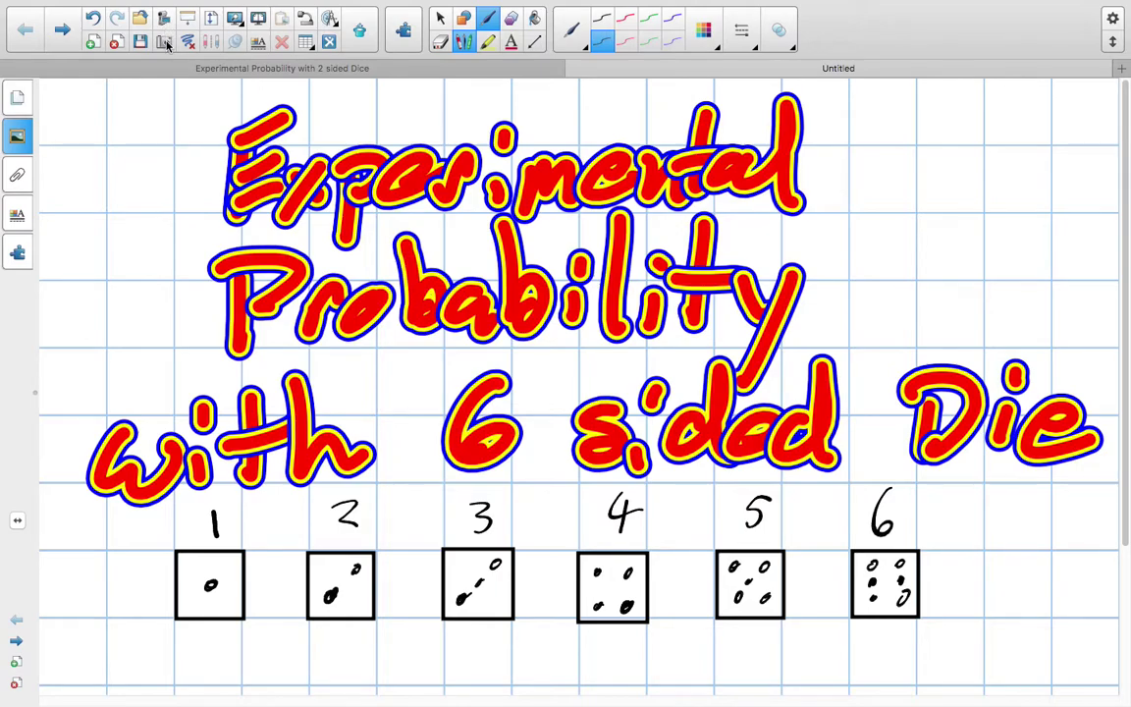
Area-capture the tallied dice results onto a new Notebook page, then return to page 1
left_click(165, 42)
left_click(153, 77)
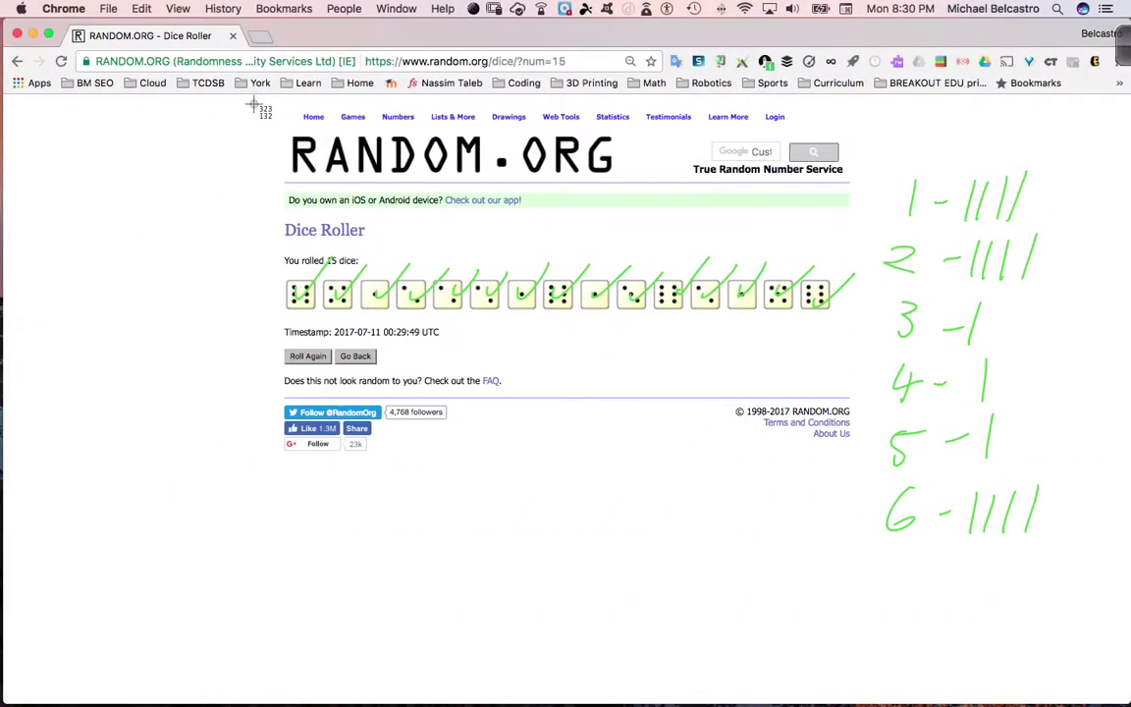
left_click_drag(254, 105, 877, 517)
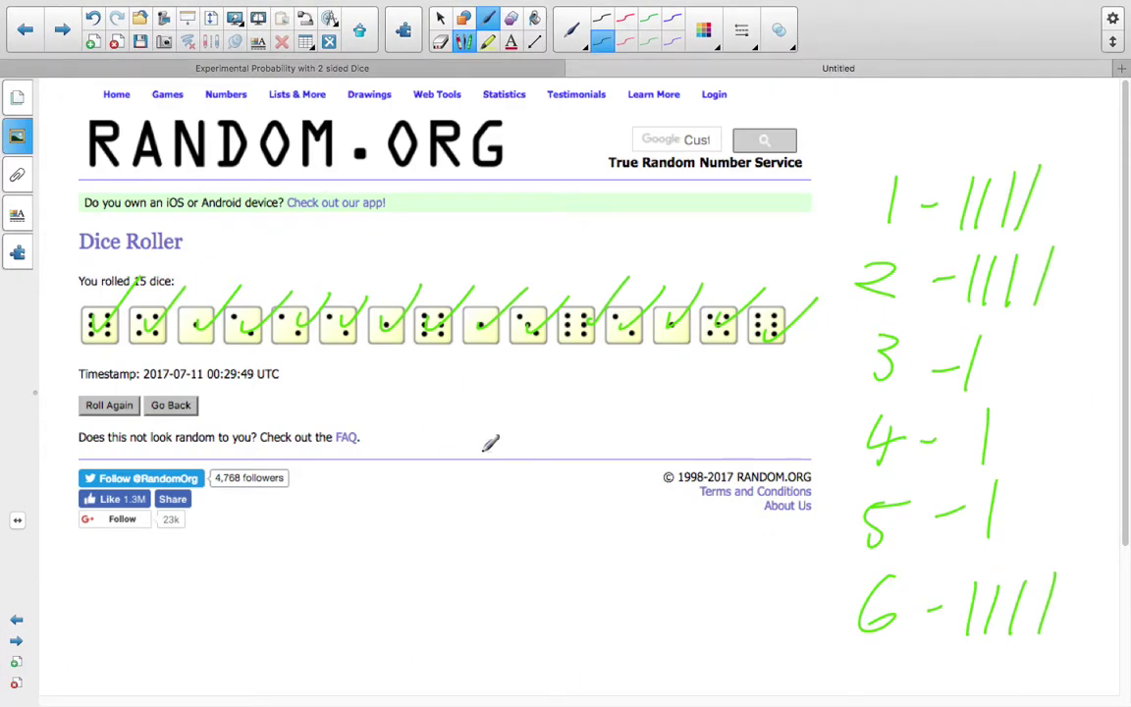
left_click(15, 97)
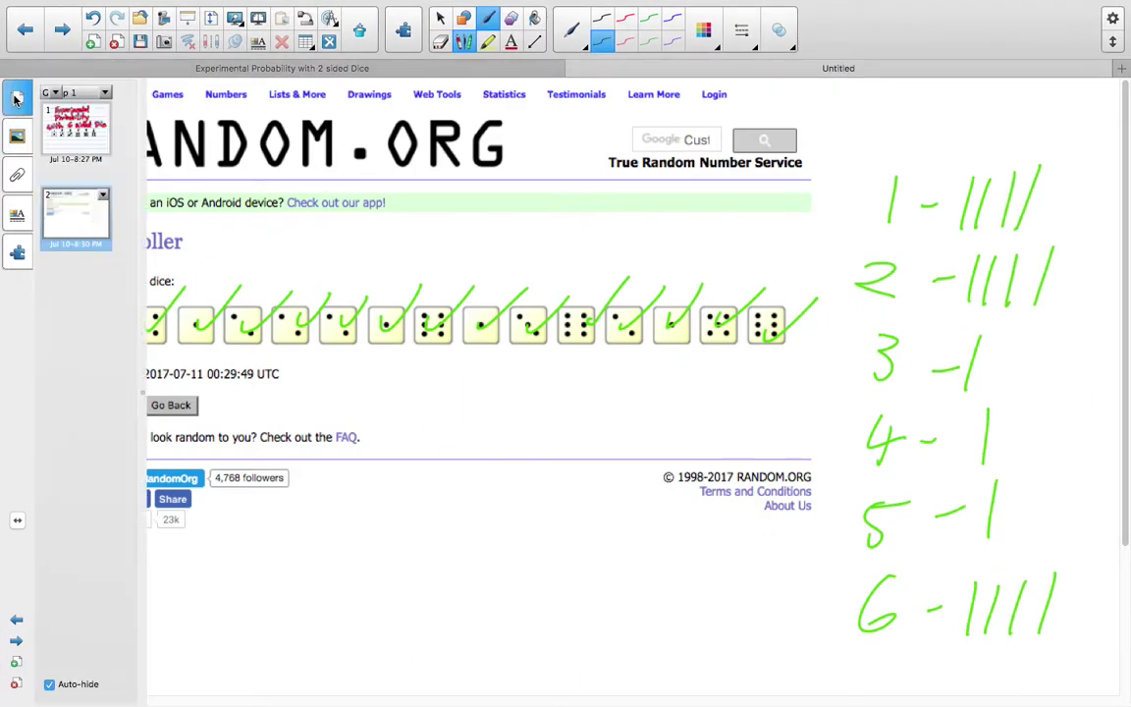
left_click(71, 143)
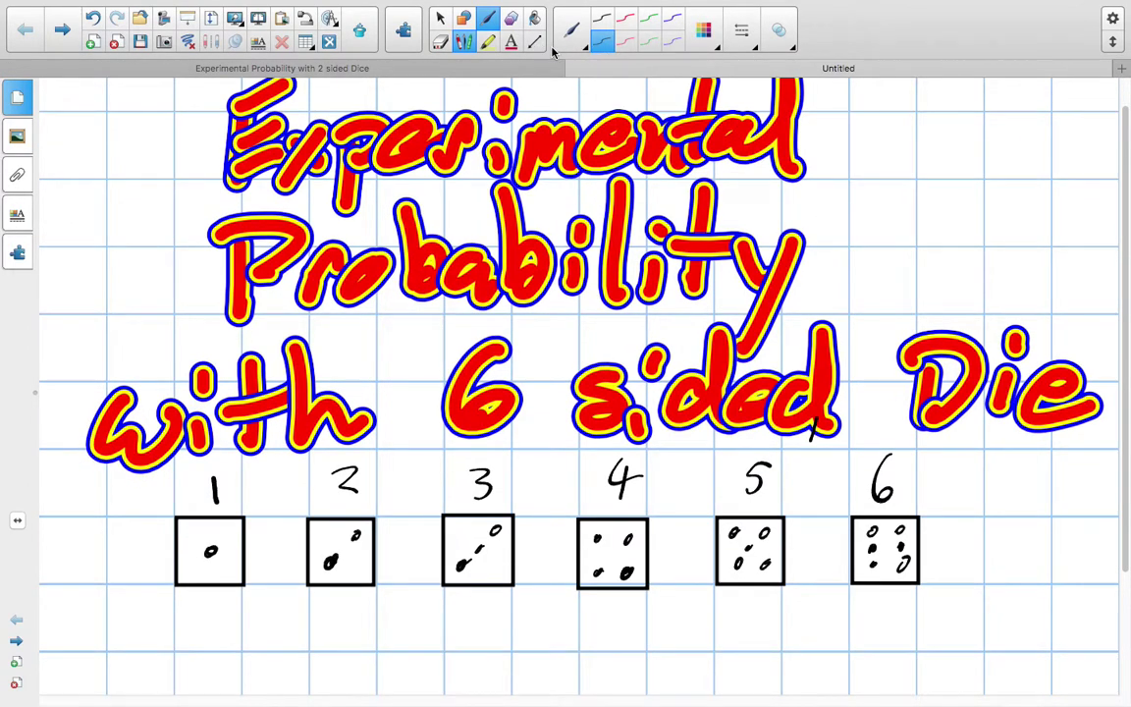
Extend the page and draw horizontal and vertical chart axes with straight lines below the die faces
left_click(535, 41)
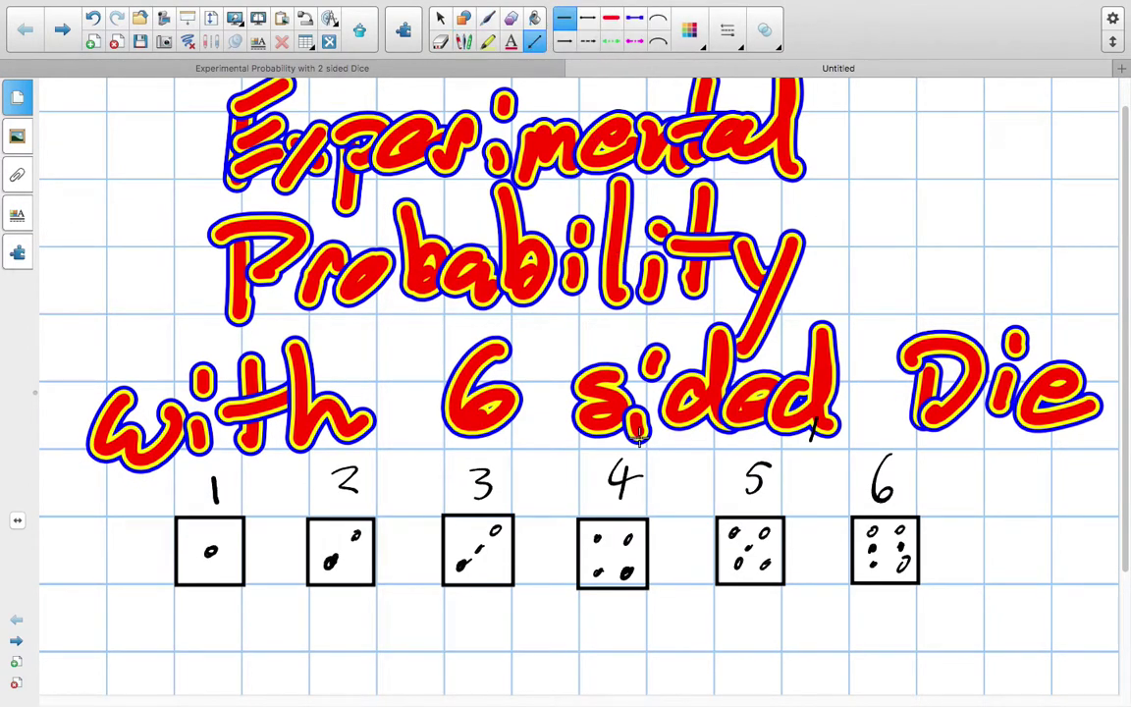
scroll(669, 644, "down", 3)
left_click(581, 676)
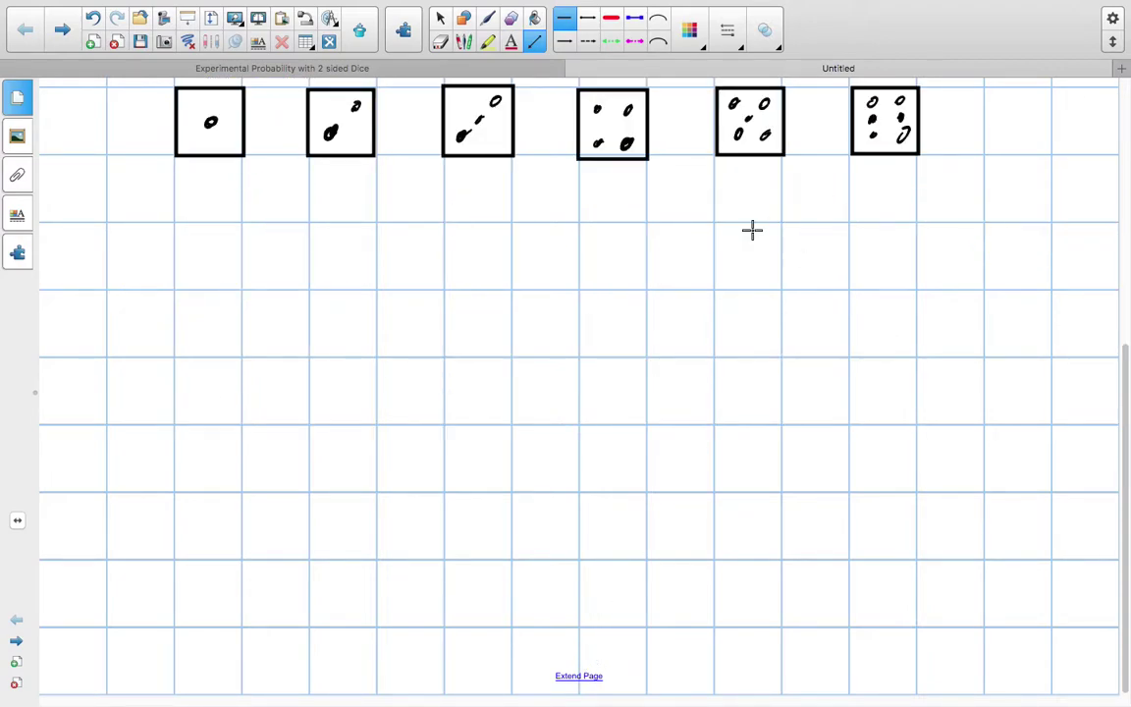
mouse_move(175, 556)
left_mouse_down()
mouse_move(594, 527)
mouse_move(984, 555)
left_mouse_up()
left_click_drag(173, 555, 172, 212)
Label the vertical axis 2, 4, 6, 8 and 10 with the pen
left_click(487, 22)
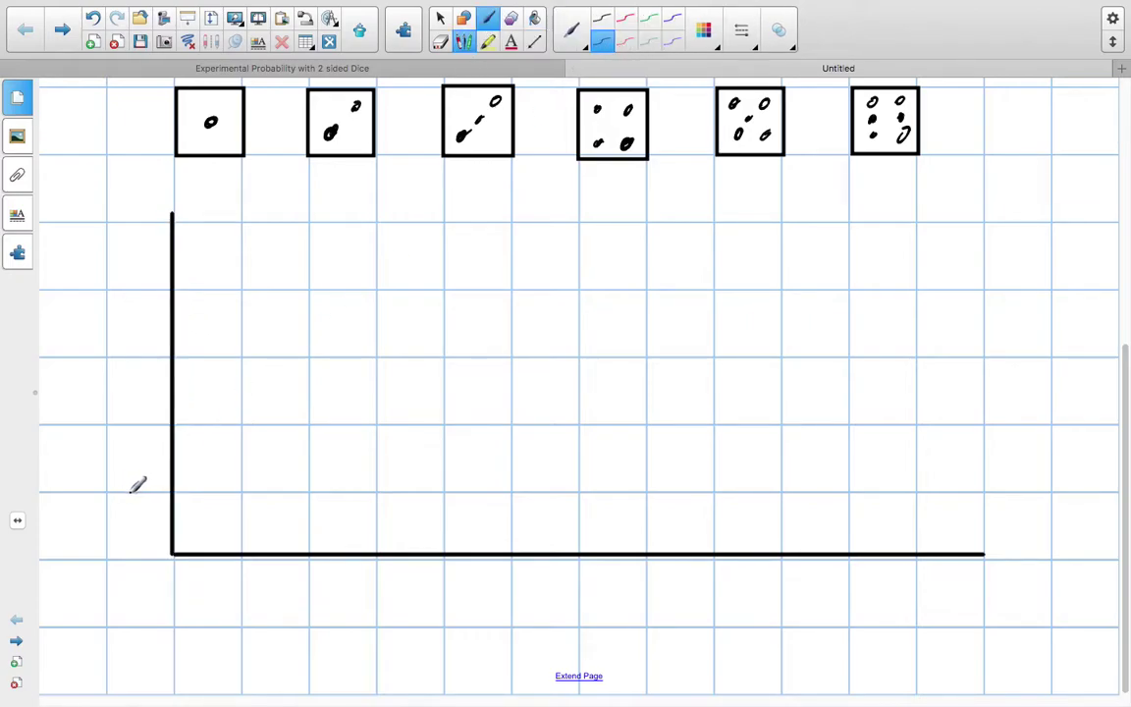
left_click_drag(124, 482, 150, 505)
mouse_move(138, 407)
left_mouse_down()
mouse_move(126, 432)
mouse_move(138, 444)
left_mouse_up()
left_click_drag(143, 330, 133, 359)
left_click_drag(146, 280, 149, 275)
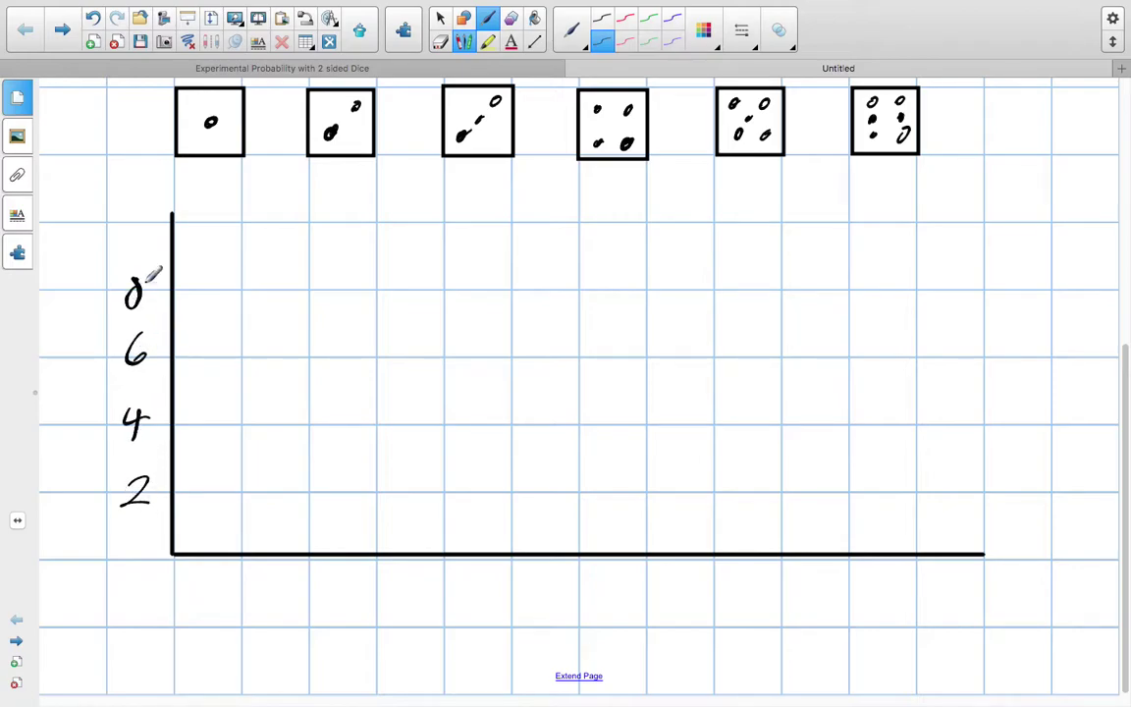
left_click_drag(121, 199, 120, 234)
left_click_drag(140, 200, 141, 204)
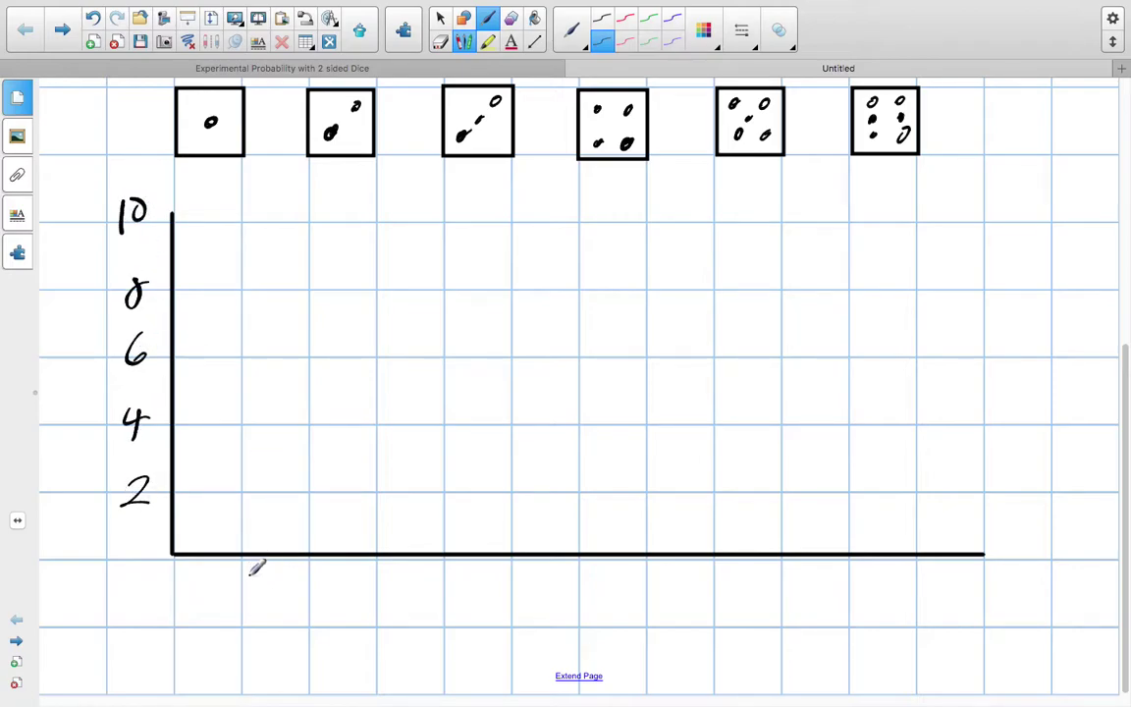
Label the horizontal axis 1 to 6 and mark height 4 above column 1
left_click_drag(276, 573, 277, 605)
left_click_drag(393, 588, 418, 605)
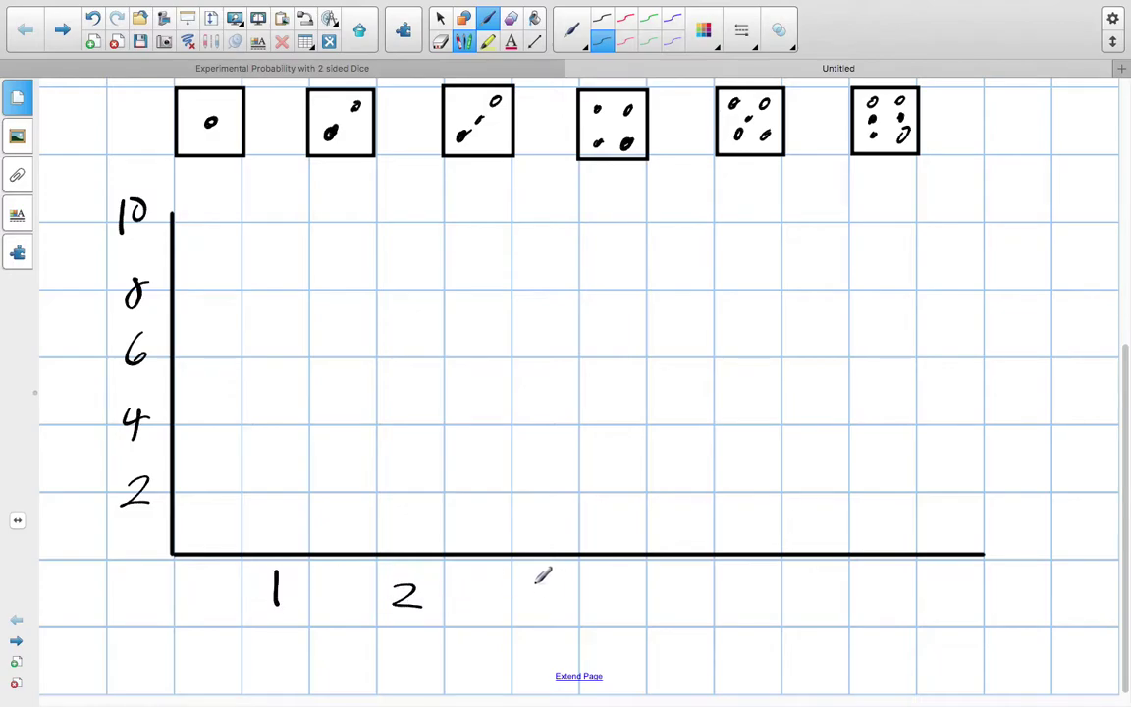
left_click_drag(533, 581, 534, 607)
mouse_move(685, 578)
left_mouse_down()
mouse_move(703, 596)
mouse_move(690, 609)
left_mouse_up()
mouse_move(805, 578)
left_mouse_down()
mouse_move(822, 599)
mouse_move(841, 575)
left_mouse_up()
left_click_drag(960, 577, 943, 601)
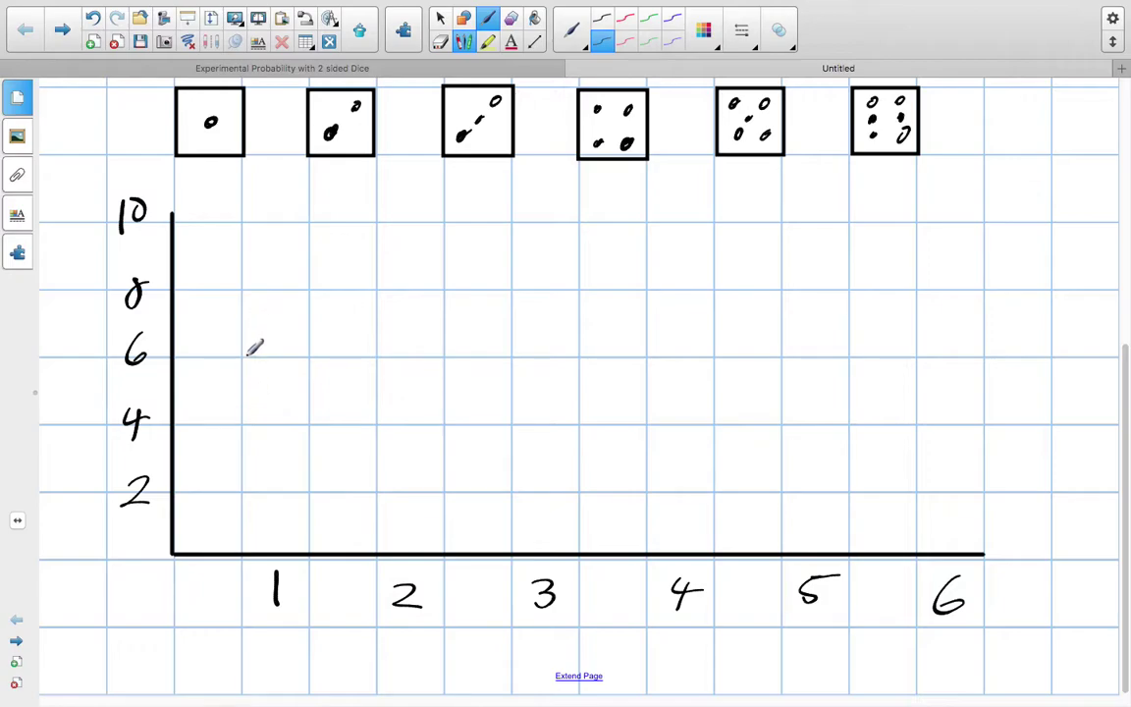
left_click_drag(243, 427, 316, 422)
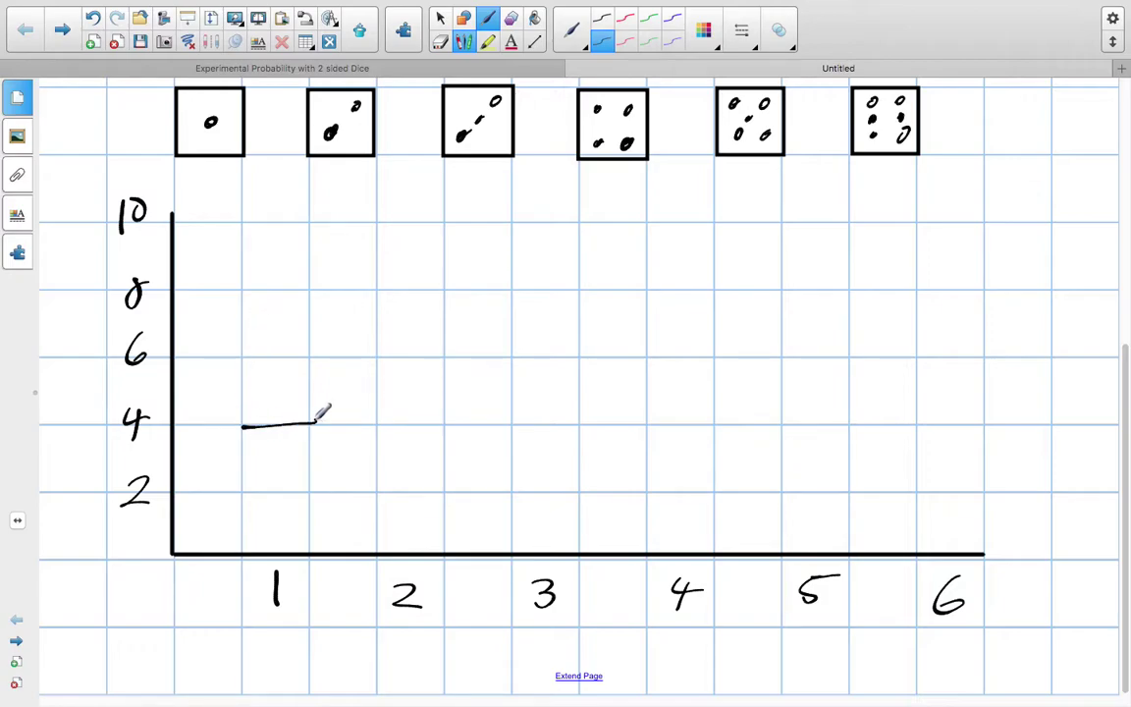
In green, draw hatched bars of height 4 at faces 1 and 6
left_click(649, 42)
mouse_move(242, 426)
left_mouse_down()
mouse_move(242, 530)
mouse_move(313, 428)
mouse_move(304, 543)
left_mouse_up()
left_click_drag(253, 450, 294, 535)
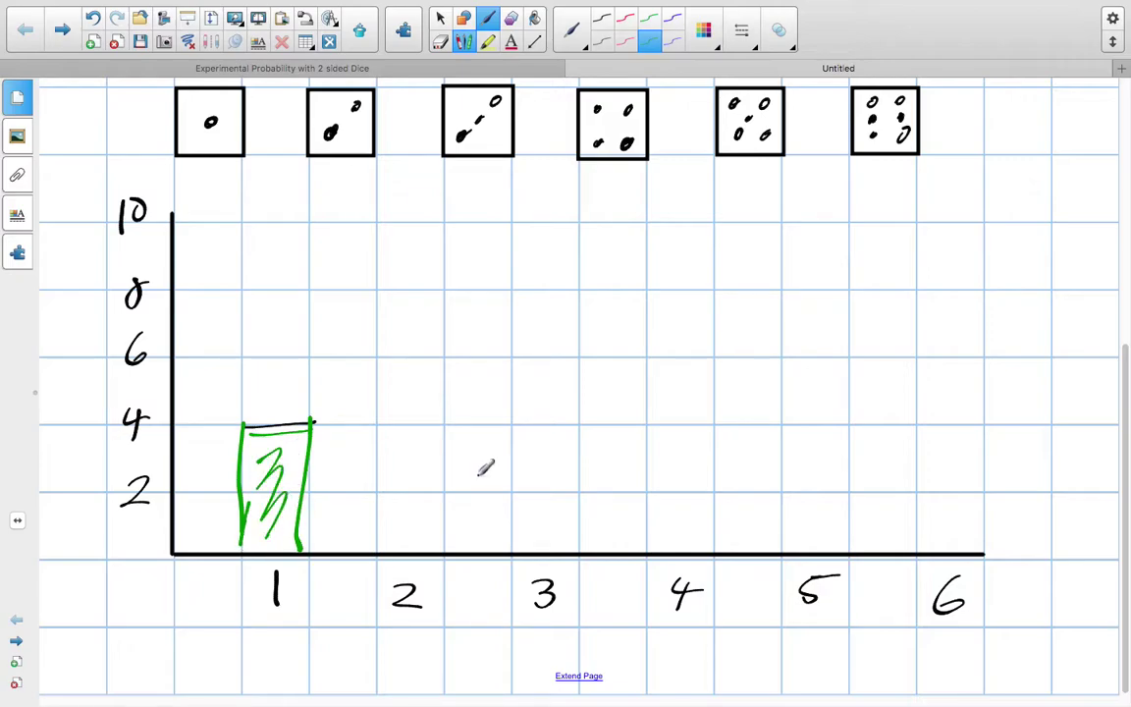
mouse_move(917, 552)
left_mouse_down()
mouse_move(917, 425)
mouse_move(983, 428)
mouse_move(971, 565)
left_mouse_up()
left_click_drag(928, 440, 954, 514)
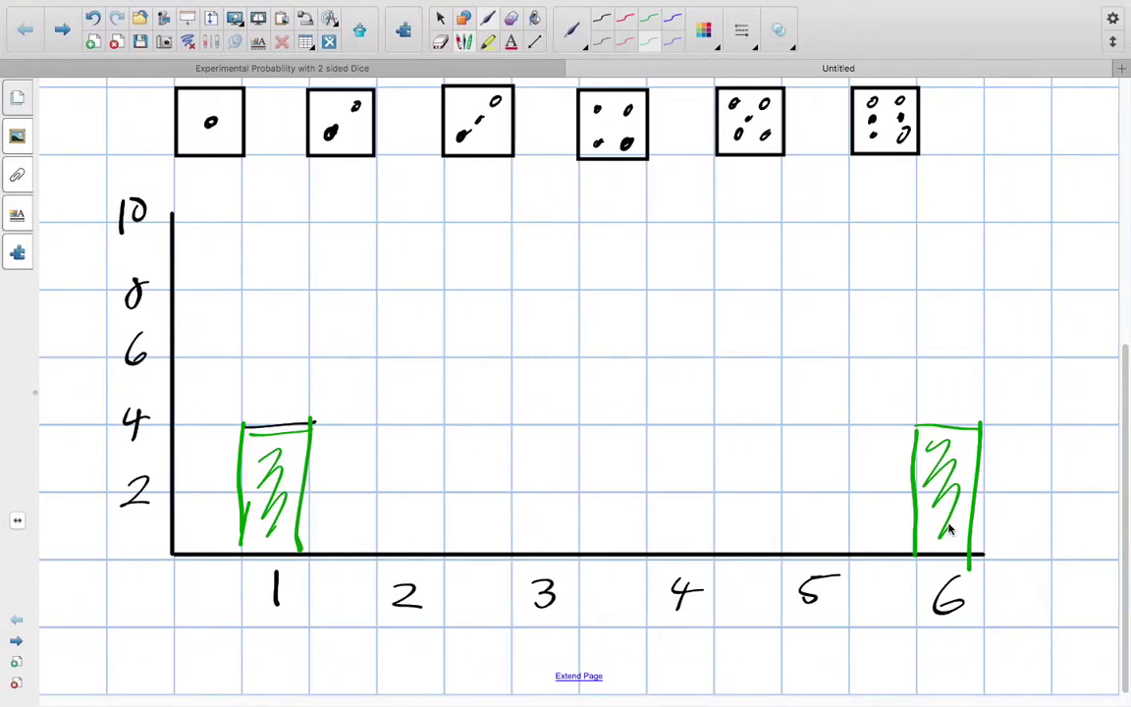
Draw a hatched height-4 bar at face 2 and short hatched bars at 3, 4 and 5
mouse_move(374, 422)
left_mouse_down()
mouse_move(376, 560)
mouse_move(448, 420)
mouse_move(444, 552)
left_mouse_up()
mouse_move(388, 461)
left_mouse_down()
mouse_move(428, 445)
mouse_move(411, 526)
left_mouse_up()
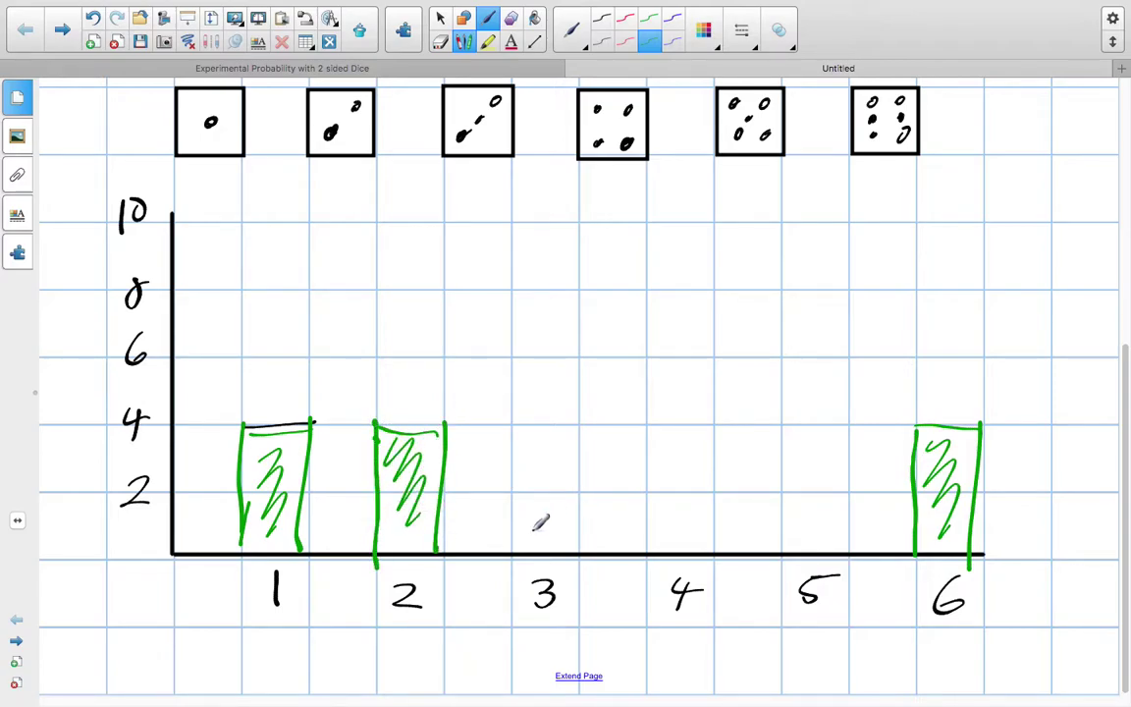
mouse_move(513, 532)
left_mouse_down()
mouse_move(575, 522)
mouse_move(577, 550)
mouse_move(513, 555)
left_mouse_up()
mouse_move(648, 529)
left_mouse_down()
mouse_move(712, 526)
mouse_move(709, 553)
left_mouse_up()
left_click_drag(653, 528, 653, 553)
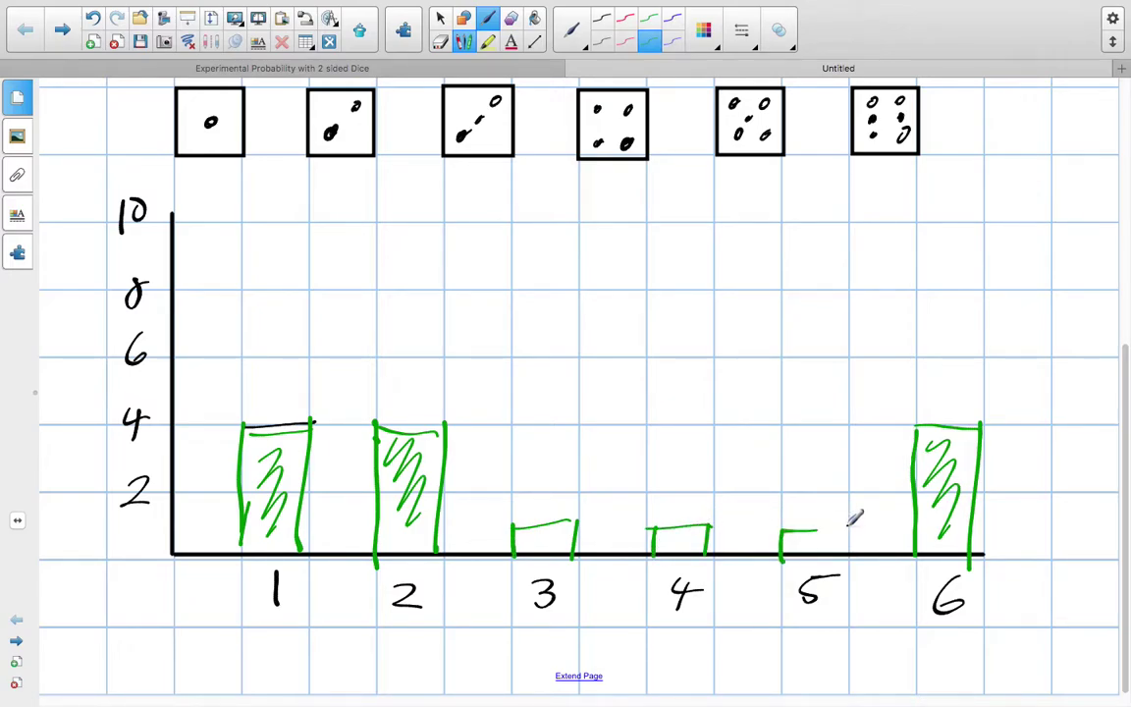
mouse_move(817, 530)
left_mouse_down()
mouse_move(845, 556)
mouse_move(814, 535)
mouse_move(843, 538)
left_mouse_up()
mouse_move(654, 546)
left_mouse_down()
mouse_move(682, 523)
mouse_move(707, 535)
left_mouse_up()
left_click_drag(512, 546, 578, 530)
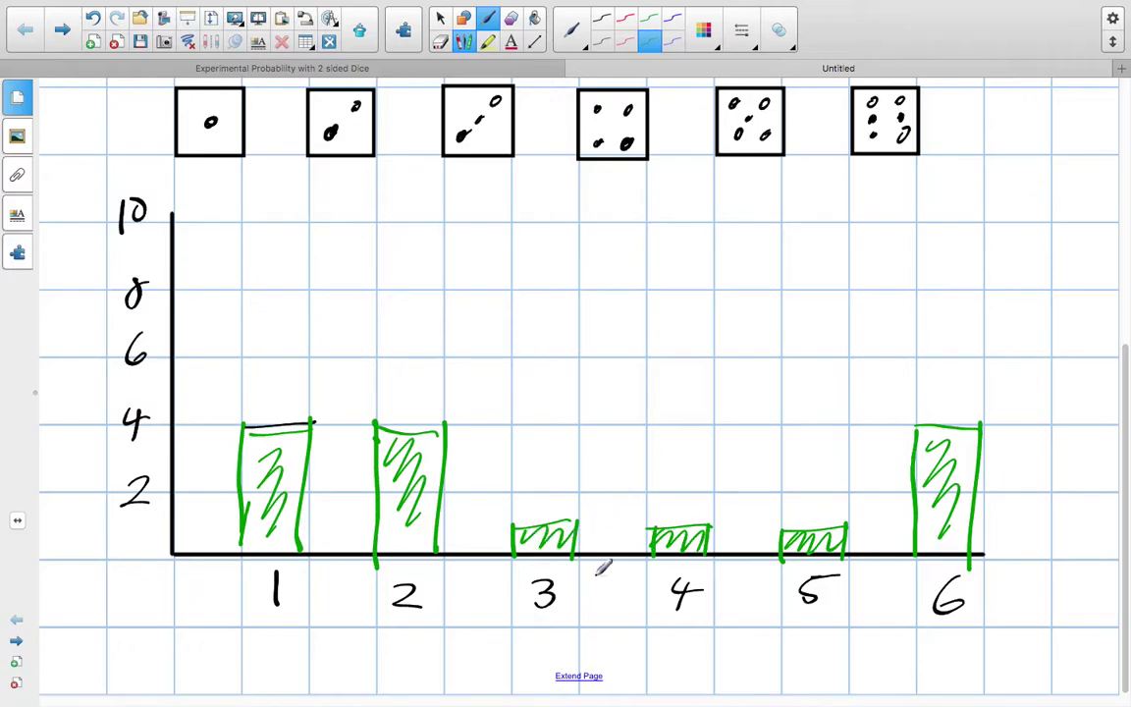
Extend the page and handwrite 'P(Experiment) =' in green below the chart
left_click(579, 676)
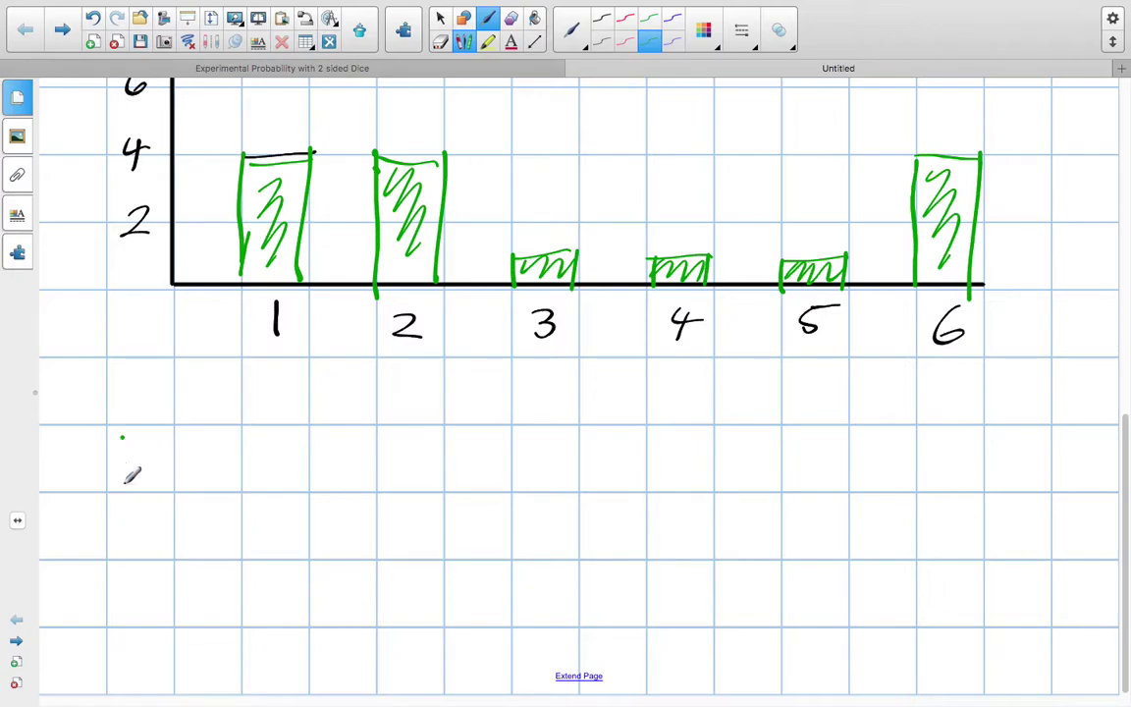
left_click_drag(122, 430, 125, 489)
left_click_drag(116, 433, 125, 460)
left_click_drag(178, 419, 185, 489)
mouse_move(198, 422)
left_mouse_down()
mouse_move(201, 491)
mouse_move(248, 417)
left_mouse_up()
left_click_drag(201, 454, 232, 452)
left_click_drag(245, 449, 271, 480)
mouse_move(269, 454)
left_mouse_down()
mouse_move(251, 481)
mouse_move(269, 507)
left_mouse_up()
left_click_drag(268, 464, 312, 466)
mouse_move(314, 482)
left_mouse_down()
mouse_move(331, 460)
mouse_move(337, 483)
mouse_move(385, 479)
left_mouse_up()
left_click_drag(387, 474, 418, 481)
mouse_move(428, 414)
left_mouse_down()
mouse_move(432, 486)
mouse_move(442, 446)
mouse_move(462, 506)
left_mouse_up()
left_click_drag(502, 459, 526, 454)
left_click_drag(503, 470, 525, 466)
Write the numerator '# of positive outcomes'
left_click_drag(576, 430, 569, 479)
mouse_move(595, 428)
left_mouse_down()
mouse_move(587, 479)
mouse_move(601, 444)
left_mouse_up()
left_click_drag(558, 465, 601, 461)
mouse_move(641, 457)
left_mouse_down()
mouse_move(680, 426)
mouse_move(671, 483)
left_mouse_up()
left_click_drag(652, 454, 692, 450)
mouse_move(729, 452)
left_mouse_down()
mouse_move(731, 499)
mouse_move(739, 481)
left_mouse_up()
mouse_move(776, 459)
left_mouse_down()
mouse_move(792, 479)
mouse_move(817, 477)
left_mouse_up()
left_click_drag(824, 432, 832, 479)
left_click_drag(846, 457, 848, 477)
left_click_drag(854, 472, 979, 481)
mouse_move(984, 437)
left_mouse_down()
mouse_move(1017, 479)
mouse_move(1076, 477)
left_mouse_up()
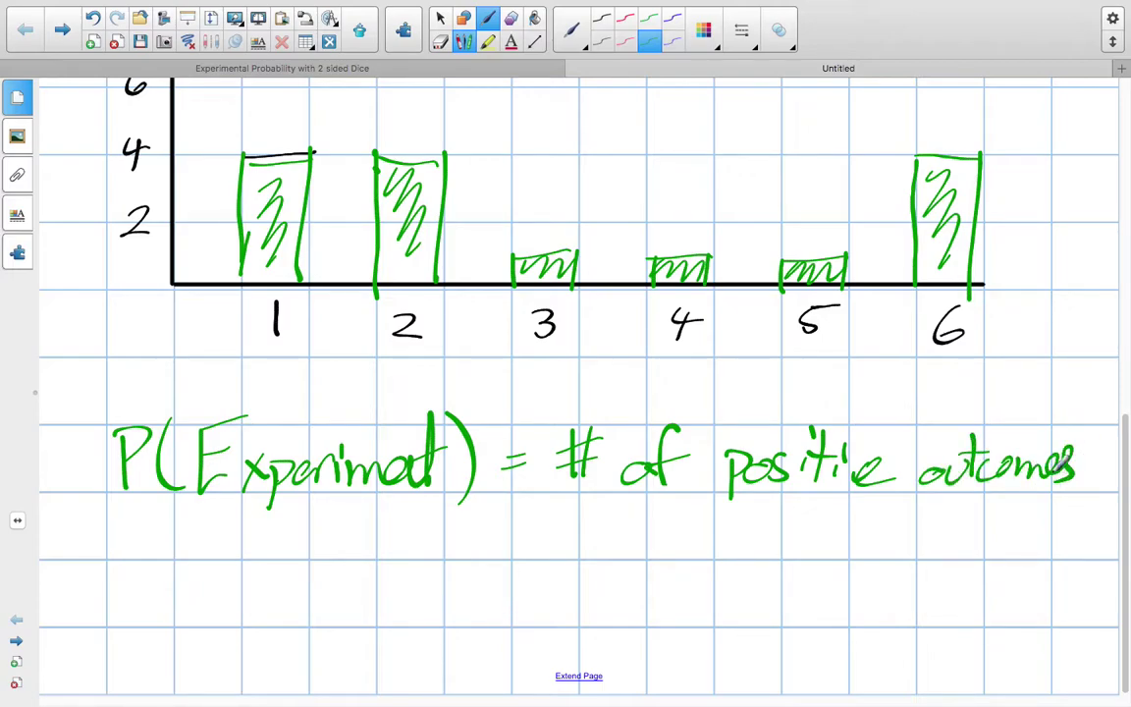
Draw the fraction bar and write the denominator '# of Trials' beneath it
left_click_drag(567, 504, 1051, 501)
mouse_move(597, 516)
left_mouse_down()
mouse_move(594, 550)
mouse_move(607, 555)
left_mouse_up()
left_click_drag(580, 531, 624, 528)
mouse_move(577, 547)
left_mouse_down()
mouse_move(699, 522)
mouse_move(688, 557)
left_mouse_up()
left_click_drag(675, 535, 723, 534)
mouse_move(771, 523)
left_mouse_down()
mouse_move(791, 555)
mouse_move(821, 533)
mouse_move(831, 555)
left_mouse_up()
left_click_drag(856, 536, 860, 556)
mouse_move(870, 511)
left_mouse_down()
mouse_move(876, 556)
mouse_move(888, 558)
left_mouse_up()
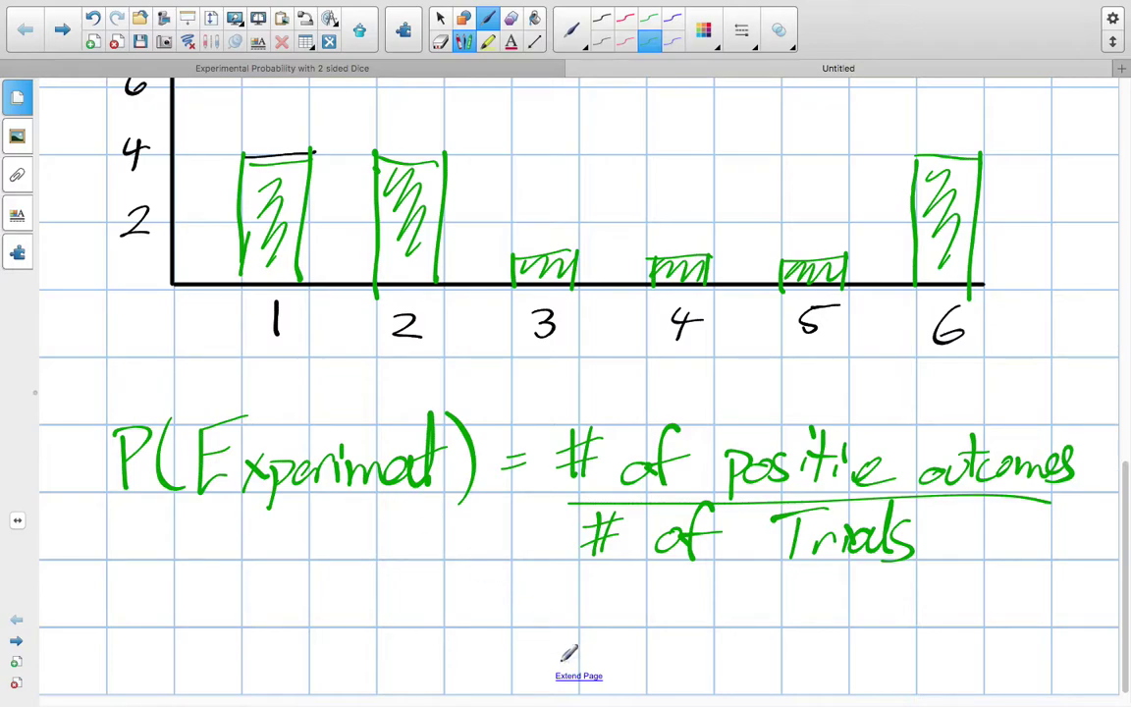
Extend the page and handwrite P(1) = 4/15 in green beneath the formula
left_click(569, 674)
mouse_move(125, 376)
left_mouse_down()
mouse_move(125, 407)
mouse_move(123, 397)
left_mouse_up()
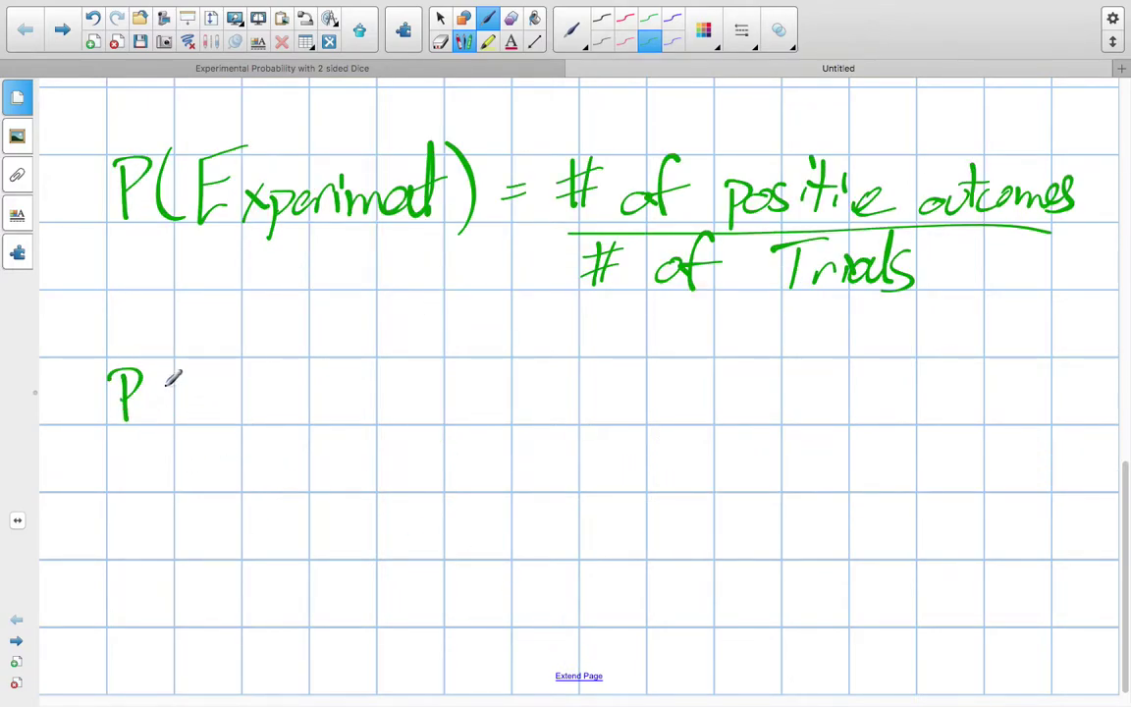
left_click_drag(163, 354, 159, 422)
left_click_drag(177, 356, 178, 418)
mouse_move(193, 349)
left_mouse_down()
mouse_move(201, 425)
mouse_move(250, 392)
left_mouse_up()
left_click_drag(236, 405, 251, 403)
mouse_move(300, 370)
left_mouse_down()
mouse_move(326, 393)
mouse_move(310, 407)
mouse_move(336, 405)
left_mouse_up()
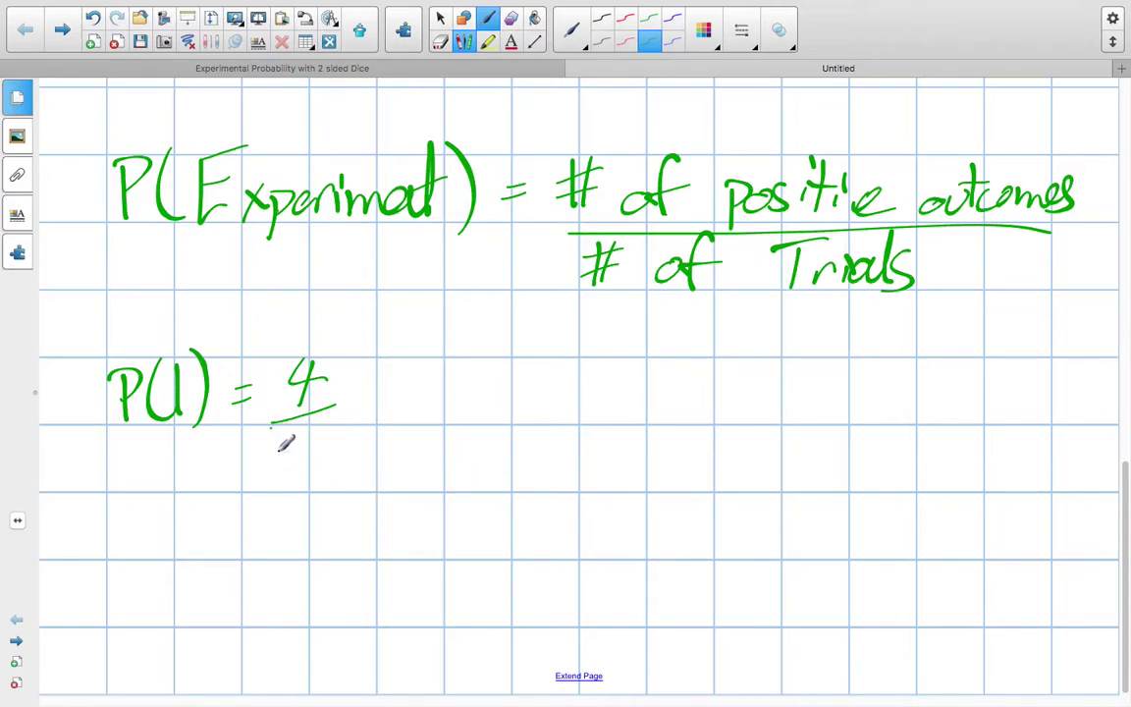
mouse_move(281, 437)
left_mouse_down()
mouse_move(282, 472)
mouse_move(294, 475)
mouse_move(312, 433)
left_mouse_up()
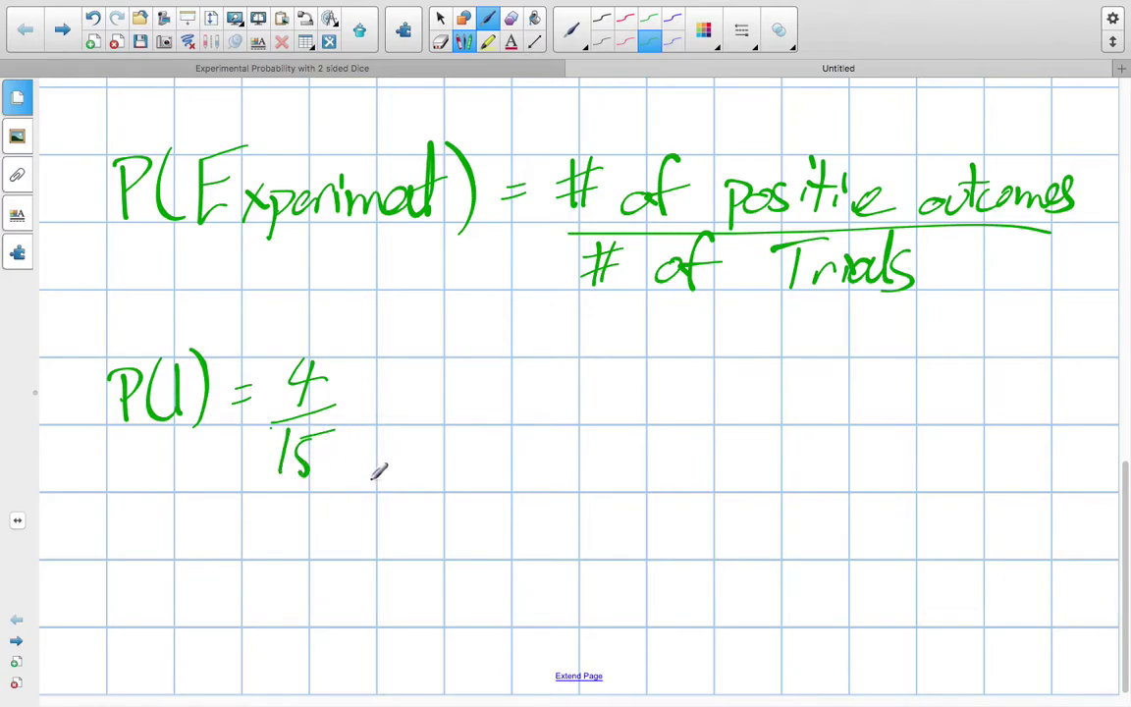
scroll(384, 442, "up", 5)
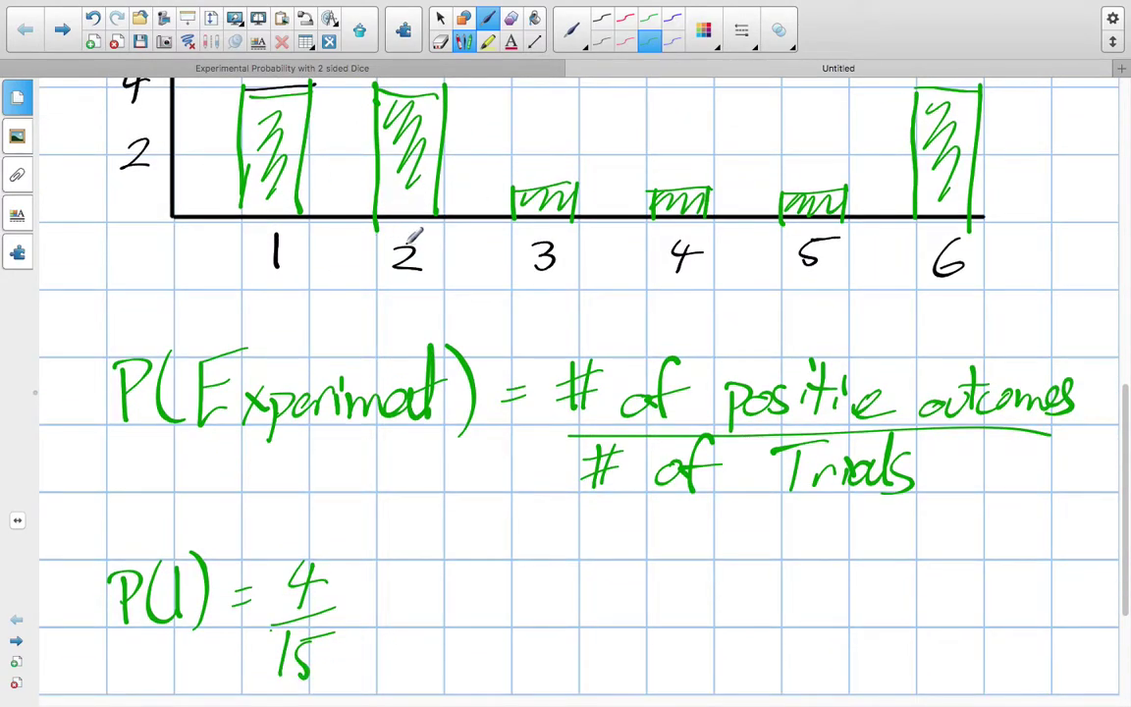
scroll(687, 265, "up", 2)
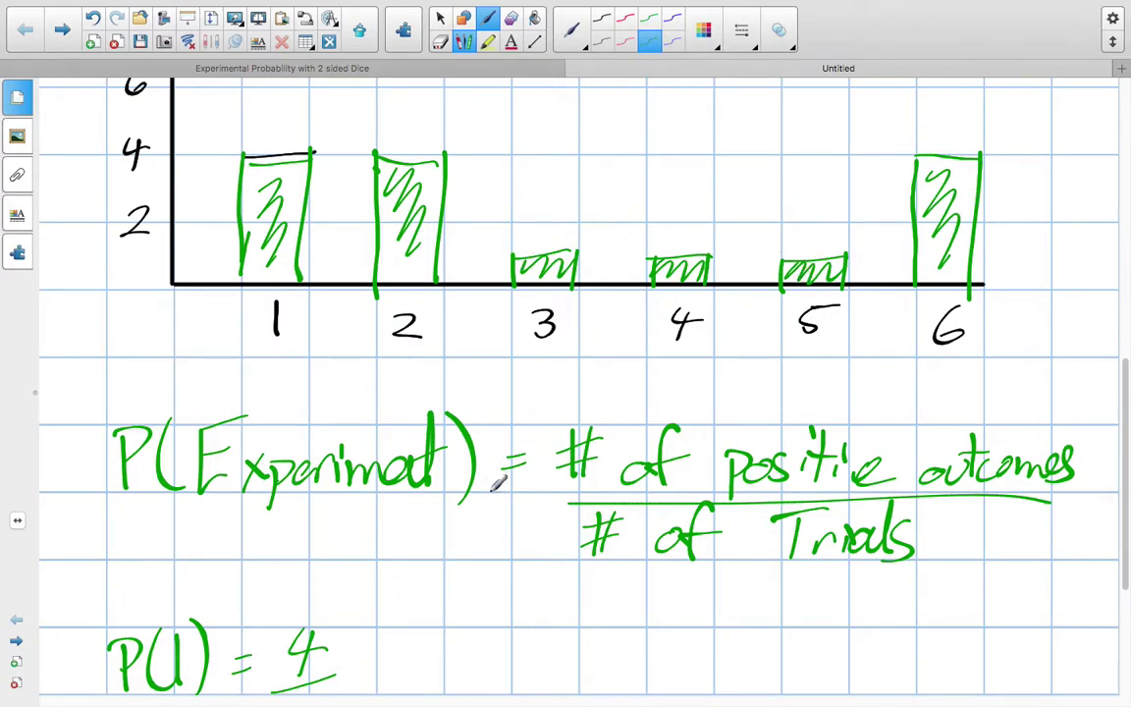
Write P(2) = 4/15 in green beside P(1)
scroll(498, 481, "down", 5)
mouse_move(391, 472)
left_mouse_down()
mouse_move(393, 518)
mouse_move(412, 491)
left_mouse_up()
left_click_drag(432, 479, 457, 515)
mouse_move(468, 462)
left_mouse_down()
mouse_move(470, 517)
mouse_move(506, 486)
mouse_move(507, 502)
left_mouse_up()
mouse_move(550, 470)
left_mouse_down()
mouse_move(549, 500)
mouse_move(574, 486)
left_mouse_up()
left_click_drag(563, 467, 560, 513)
left_click_drag(513, 531, 573, 525)
left_click_drag(531, 538, 535, 570)
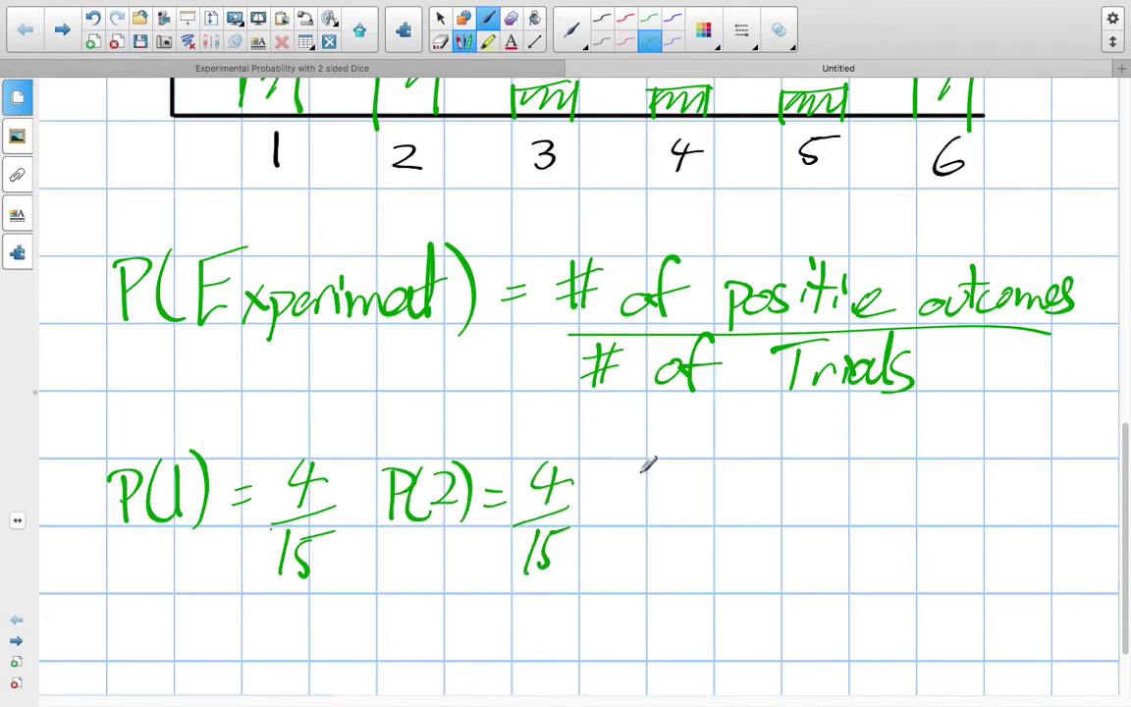
Write P(3) = 1/15 next to P(2)
mouse_move(623, 469)
left_mouse_down()
mouse_move(620, 516)
mouse_move(644, 477)
mouse_move(625, 491)
left_mouse_up()
mouse_move(656, 468)
left_mouse_down()
mouse_move(650, 515)
mouse_move(678, 510)
left_mouse_up()
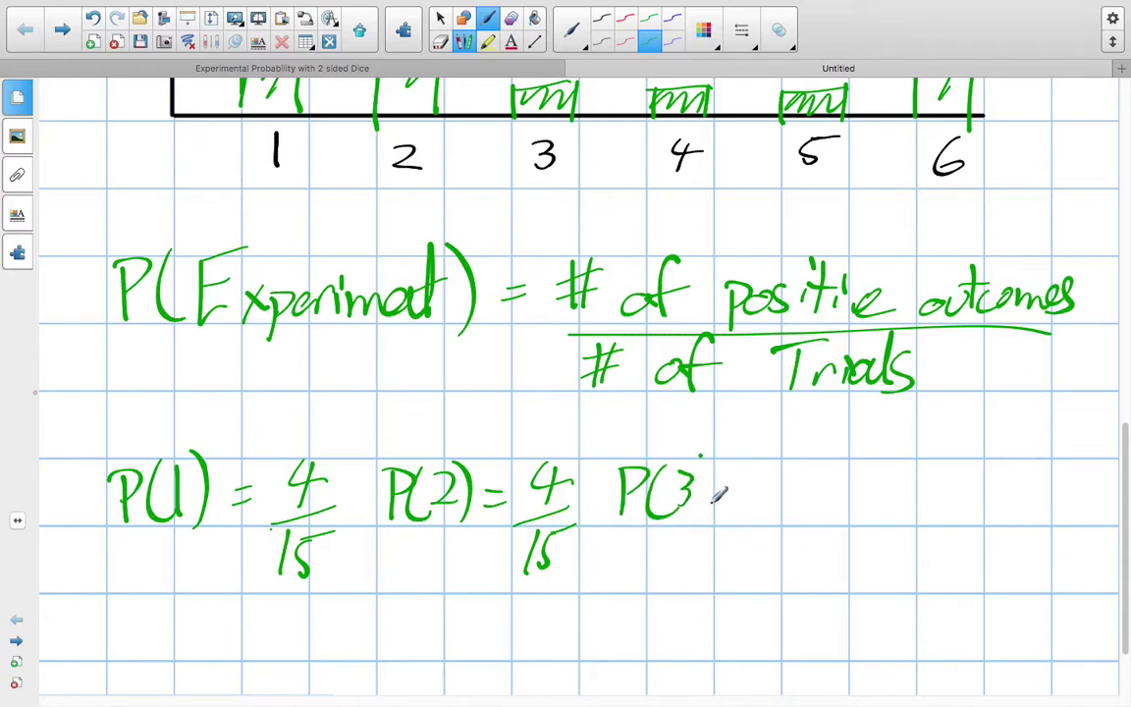
mouse_move(701, 454)
left_mouse_down()
mouse_move(707, 525)
mouse_move(753, 491)
left_mouse_up()
left_click_drag(732, 507, 754, 504)
mouse_move(801, 457)
left_mouse_down()
mouse_move(797, 509)
mouse_move(838, 506)
left_mouse_up()
mouse_move(789, 545)
left_mouse_down()
mouse_move(784, 573)
mouse_move(801, 572)
mouse_move(837, 531)
left_mouse_up()
left_click_drag(892, 479, 894, 497)
Write P(4) = 1/15 after P(3)
mouse_move(924, 462)
left_mouse_down()
mouse_move(921, 526)
mouse_move(959, 500)
mouse_move(952, 523)
left_mouse_up()
mouse_move(972, 455)
left_mouse_down()
mouse_move(980, 526)
mouse_move(1027, 487)
left_mouse_up()
left_click_drag(1010, 503, 1028, 502)
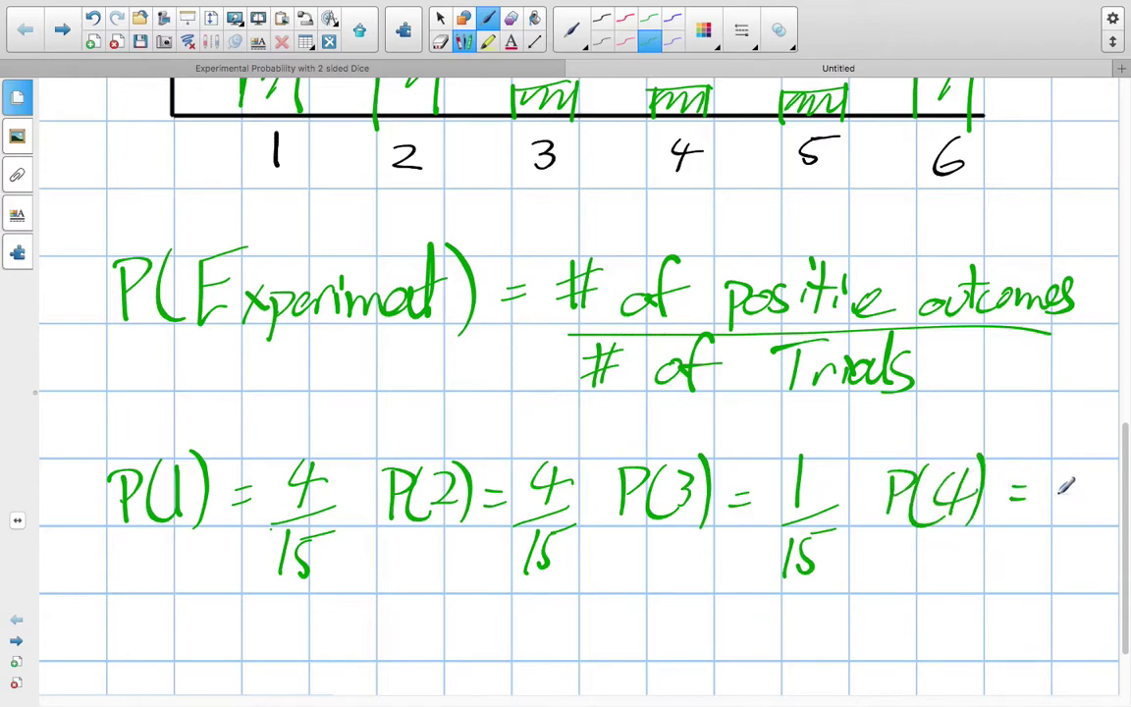
mouse_move(1063, 460)
left_mouse_down()
mouse_move(1059, 507)
mouse_move(1092, 518)
left_mouse_up()
mouse_move(1036, 538)
left_mouse_down()
mouse_move(1031, 576)
mouse_move(1049, 575)
left_mouse_up()
Start a new row below P(1) with P(5) = 1/15
scroll(365, 552, "down", 2)
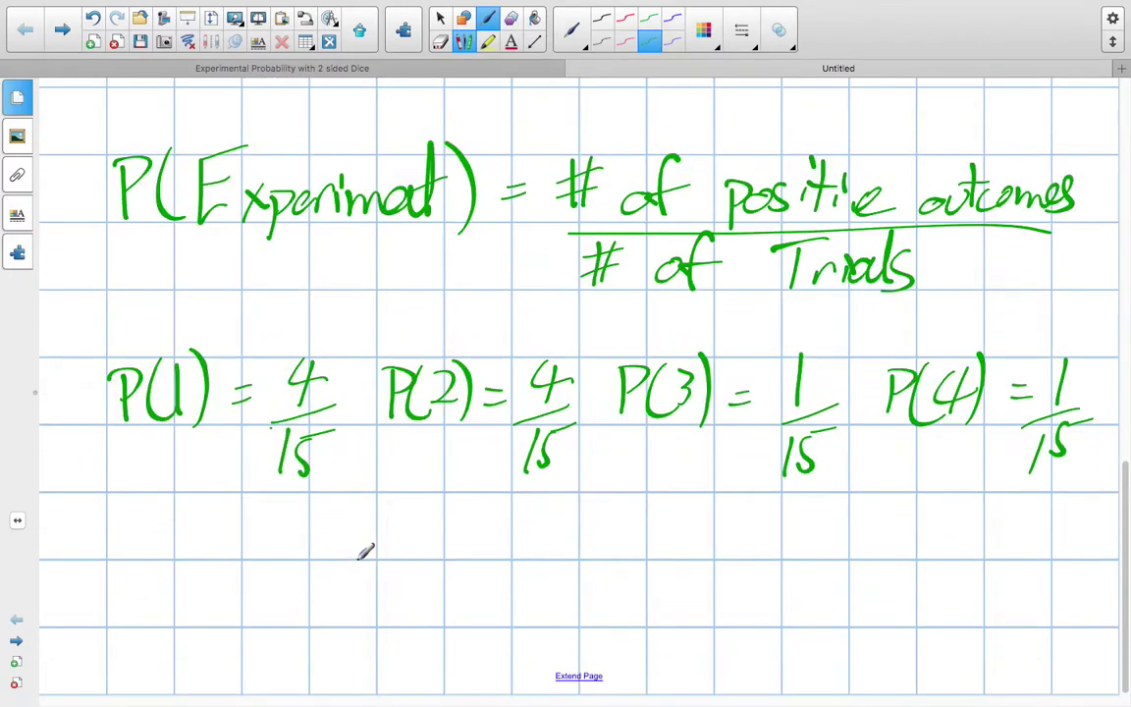
mouse_move(129, 558)
left_mouse_down()
mouse_move(128, 613)
mouse_move(130, 588)
mouse_move(177, 615)
left_mouse_up()
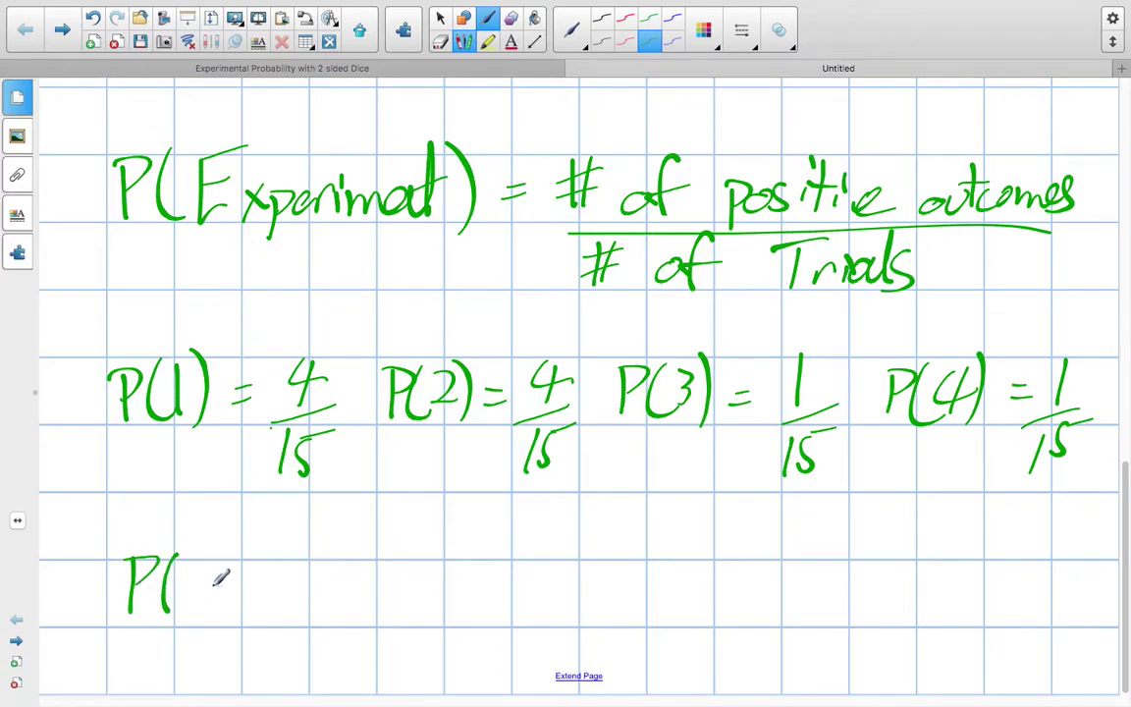
left_click_drag(222, 570, 198, 606)
left_click_drag(226, 550, 228, 619)
left_click_drag(267, 580, 285, 578)
left_click_drag(269, 595, 289, 592)
mouse_move(332, 543)
left_mouse_down()
mouse_move(331, 601)
mouse_move(363, 601)
left_mouse_up()
mouse_move(317, 629)
left_mouse_down()
mouse_move(319, 660)
mouse_move(362, 613)
left_mouse_up()
Write P(6) = 4/15 beside P(5)
mouse_move(491, 568)
left_mouse_down()
mouse_move(492, 621)
mouse_move(504, 589)
left_mouse_up()
left_click_drag(530, 575, 523, 611)
mouse_move(558, 556)
left_mouse_down()
mouse_move(542, 595)
mouse_move(582, 621)
mouse_move(629, 589)
left_mouse_up()
left_click_drag(611, 602, 629, 600)
mouse_move(691, 555)
left_mouse_down()
mouse_move(703, 587)
mouse_move(693, 601)
mouse_move(725, 609)
left_mouse_up()
mouse_move(672, 625)
left_mouse_down()
mouse_move(674, 656)
mouse_move(683, 656)
left_mouse_up()
left_click_drag(689, 624, 705, 621)
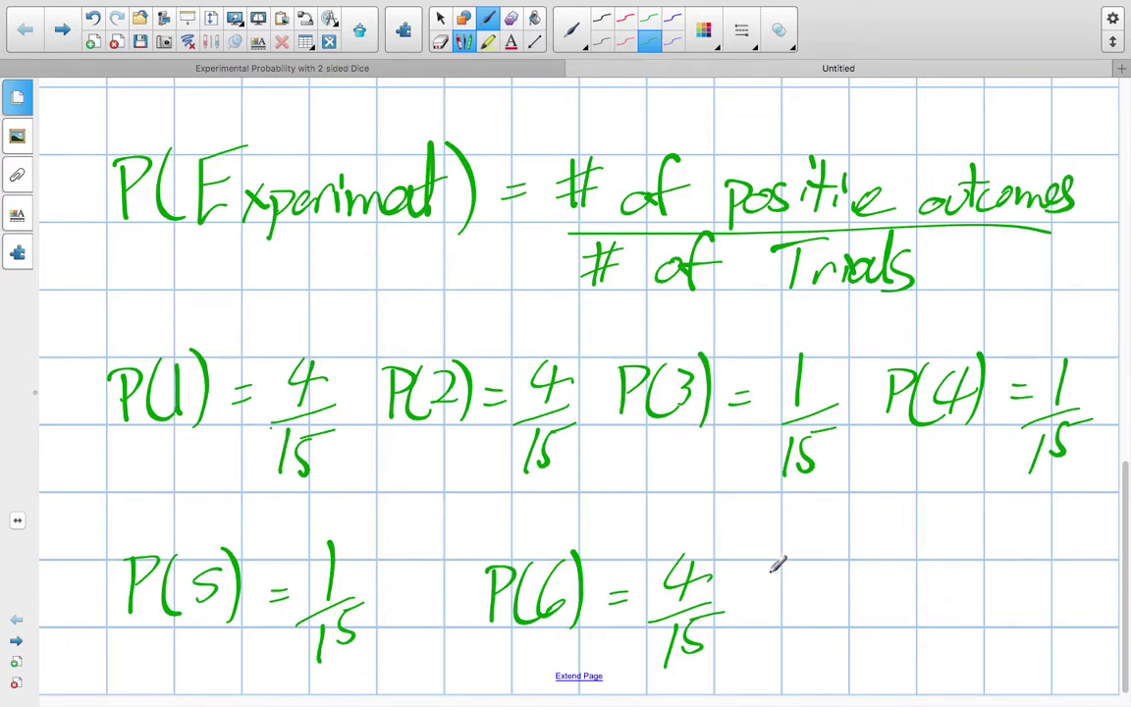
Evaluate 4/15 in the Desmos scientific calculator, getting 0.26666666666667
key("ctrl+Left")
key("ctrl+Left")
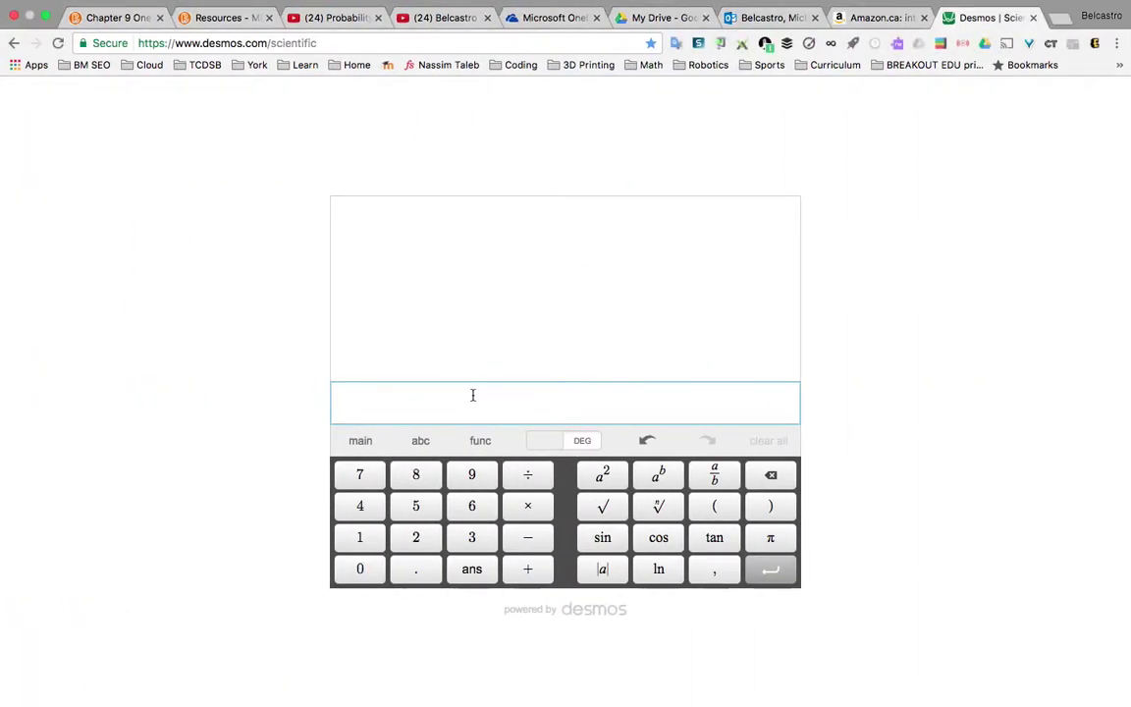
type("4/15")
key("Return")
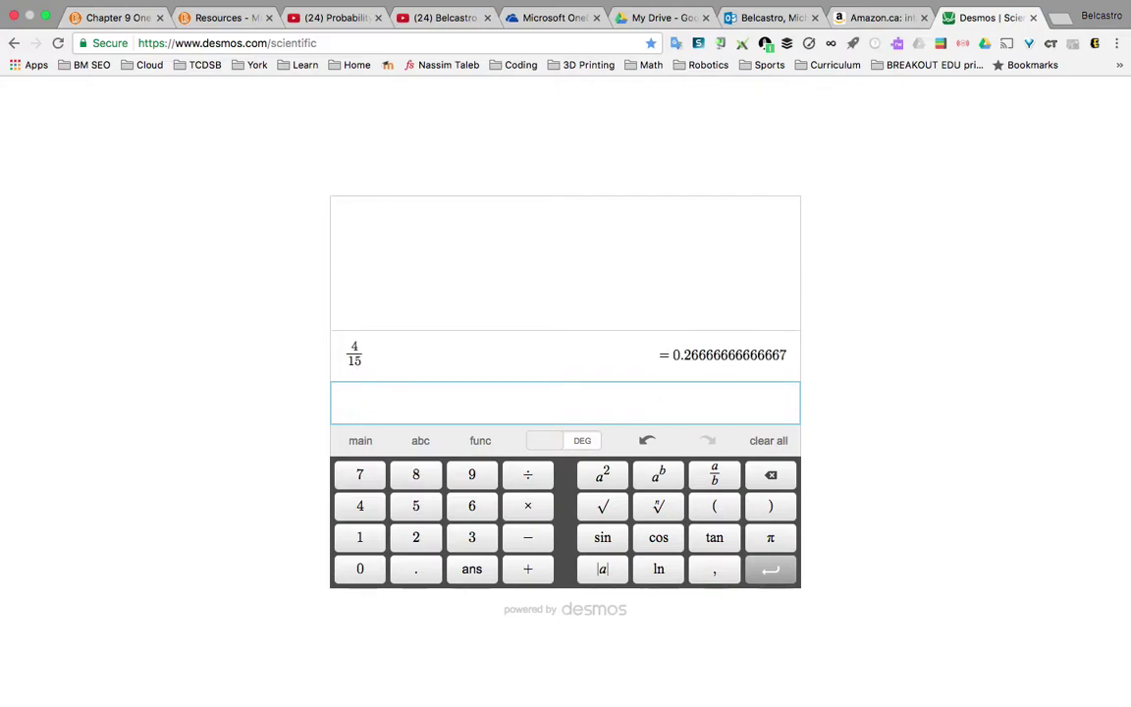
key("ctrl+Right")
key("ctrl+Right")
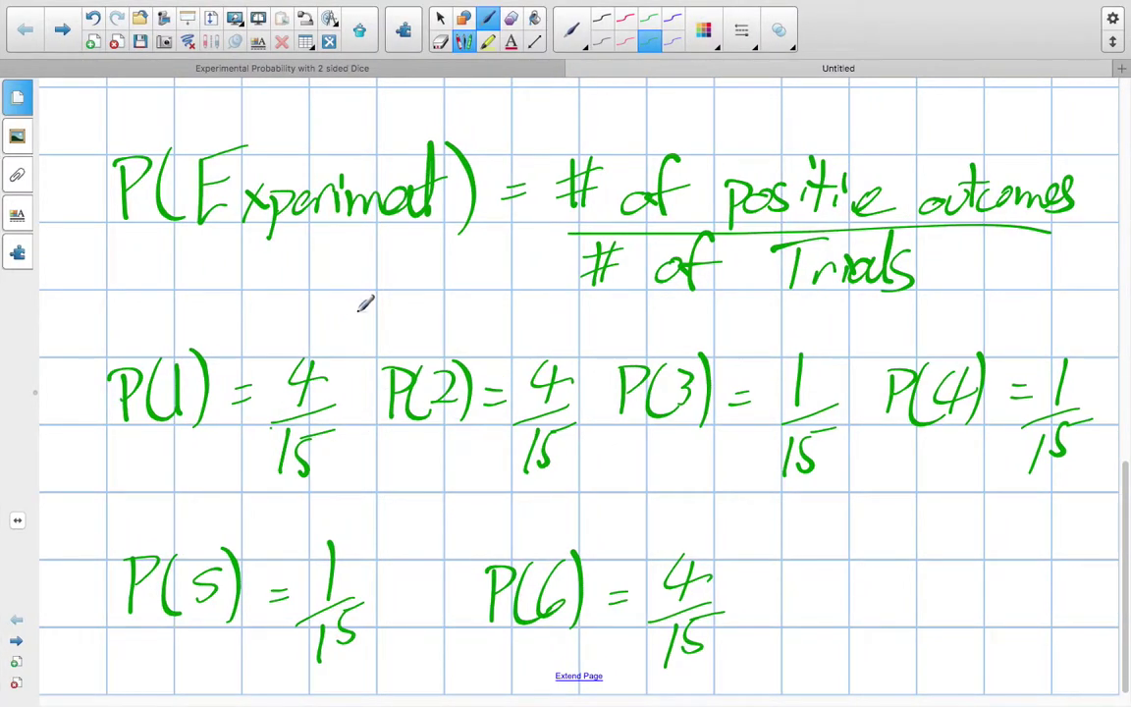
Note about 26.6% beside P(1), then reload Desmos to clear the stray expression
mouse_move(334, 341)
left_mouse_down()
mouse_move(397, 309)
mouse_move(410, 316)
mouse_move(429, 267)
mouse_move(447, 297)
left_mouse_up()
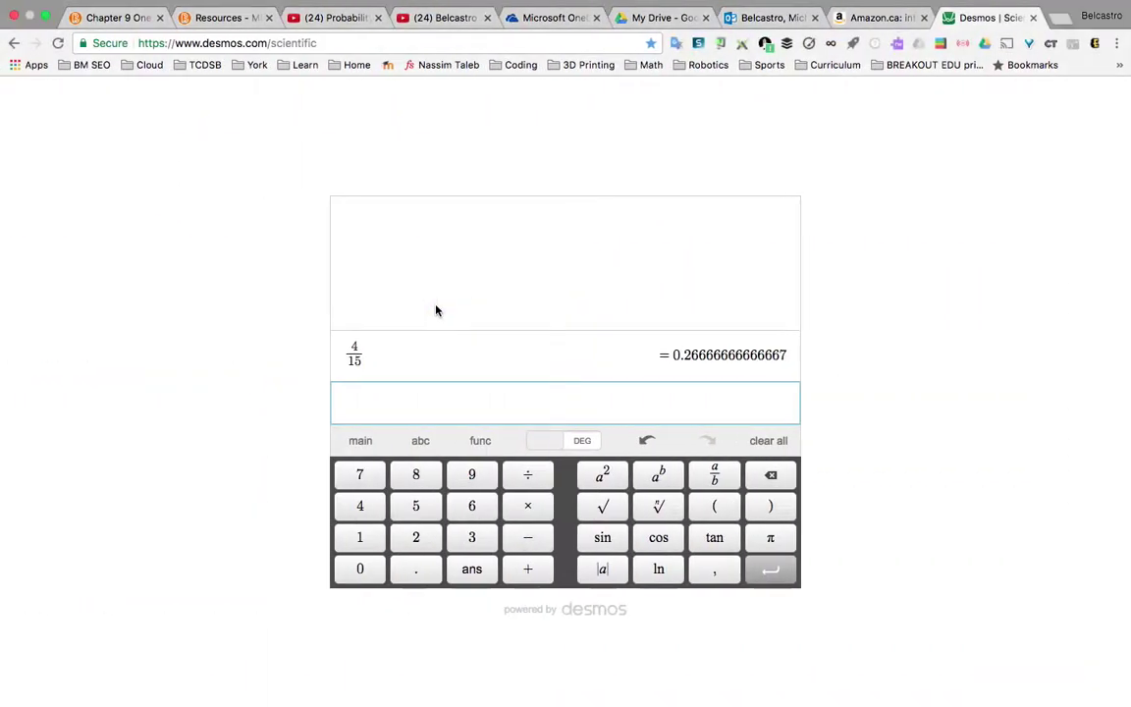
type("11111111111/1/1/1/1/1/1/1/1/1/1/1/1/1/1/1/1/1/1/1")
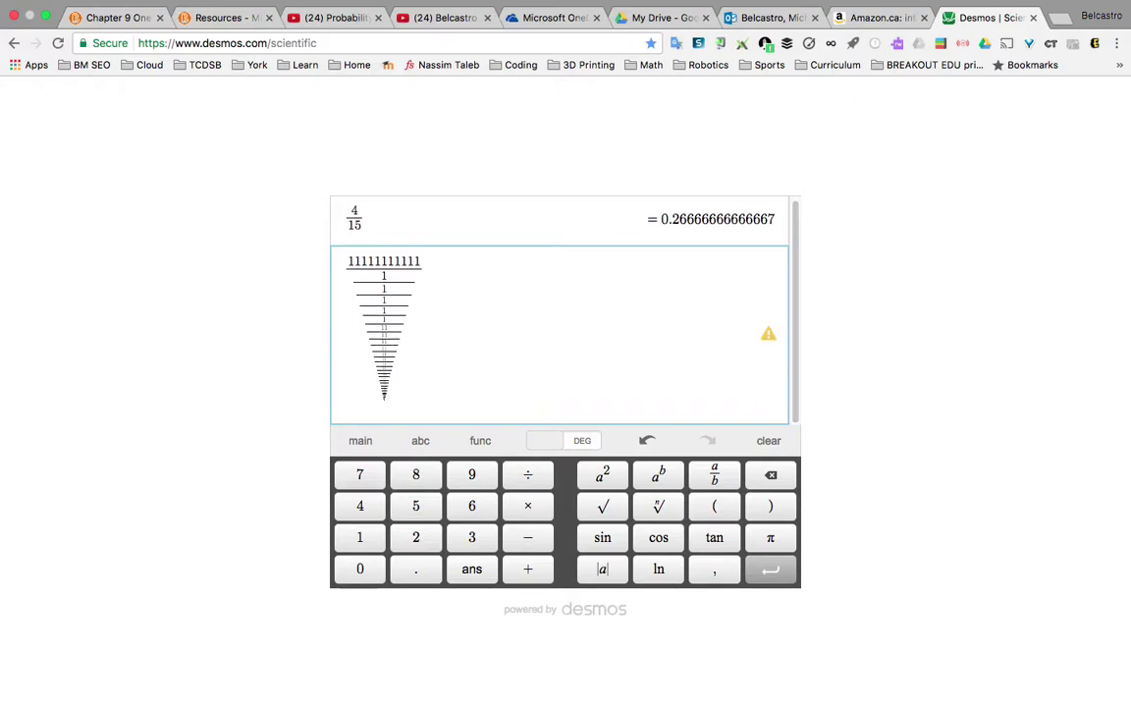
scroll(378, 241, "down", 2)
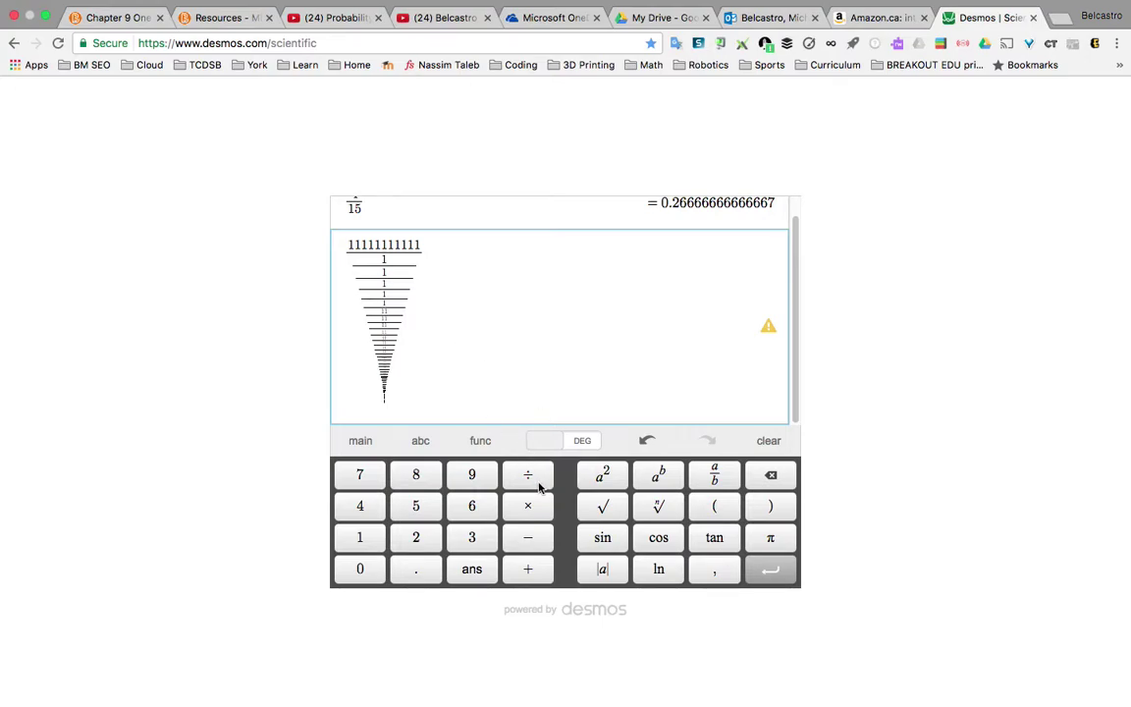
left_click(57, 43)
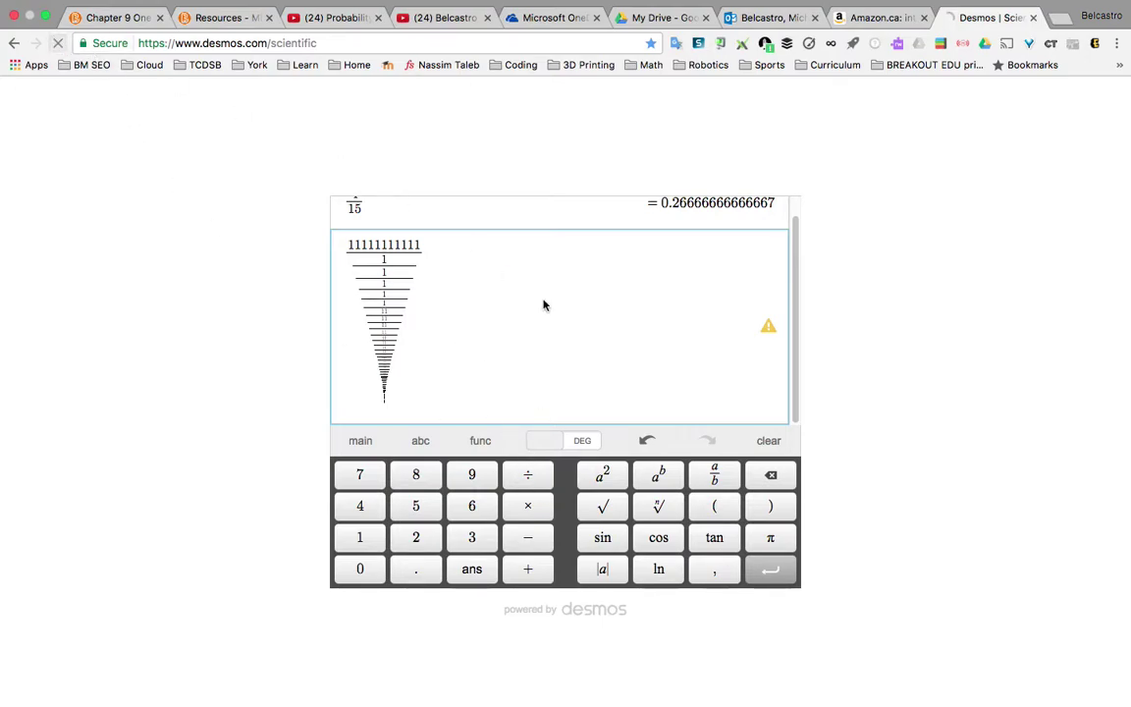
key("ctrl+Right")
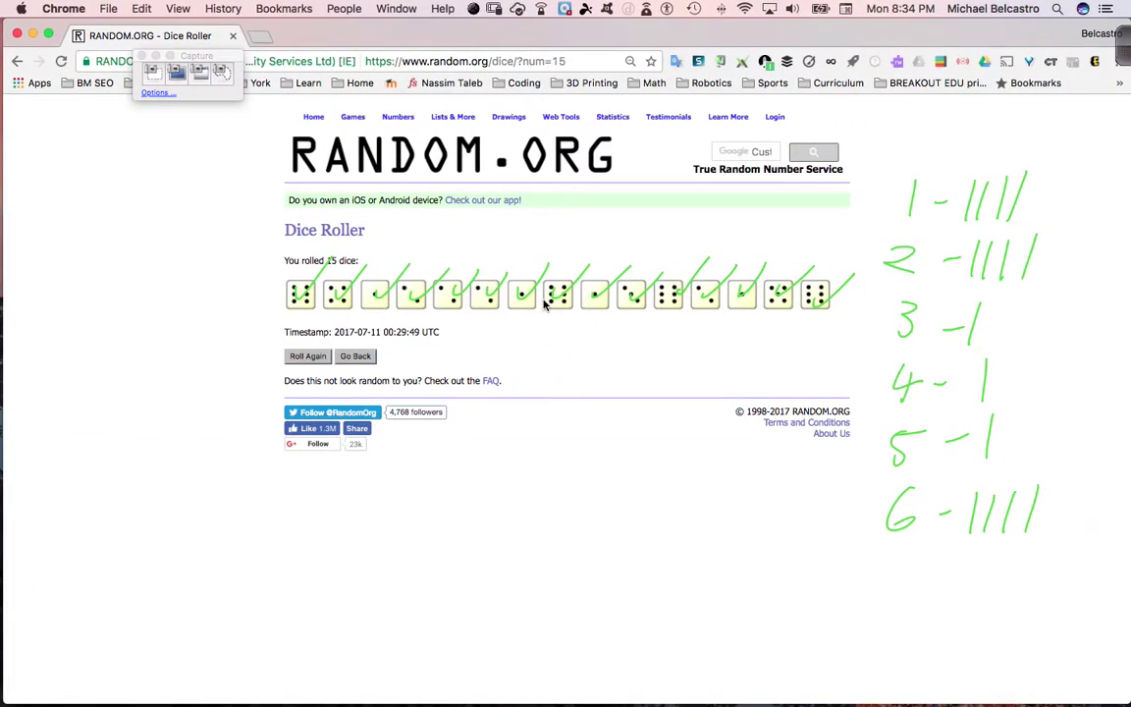
Compute 1 ÷ 15 in the macOS Calculator, giving 0.0666666666666667
key("ctrl+Right")
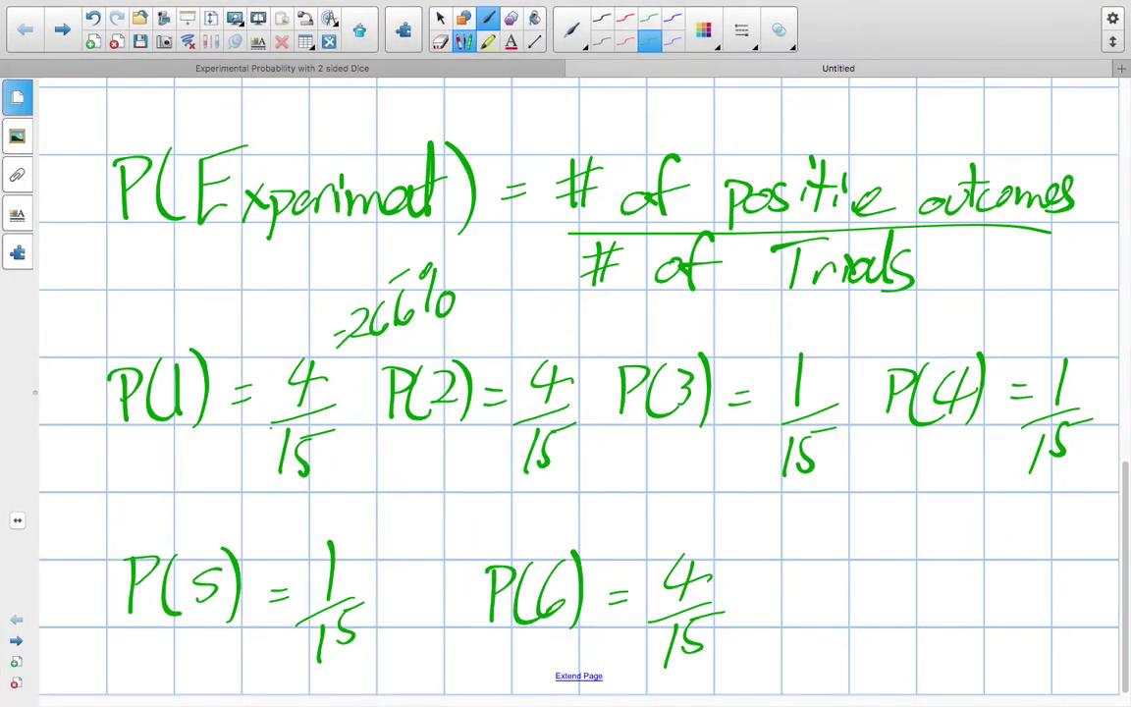
left_click(759, 693)
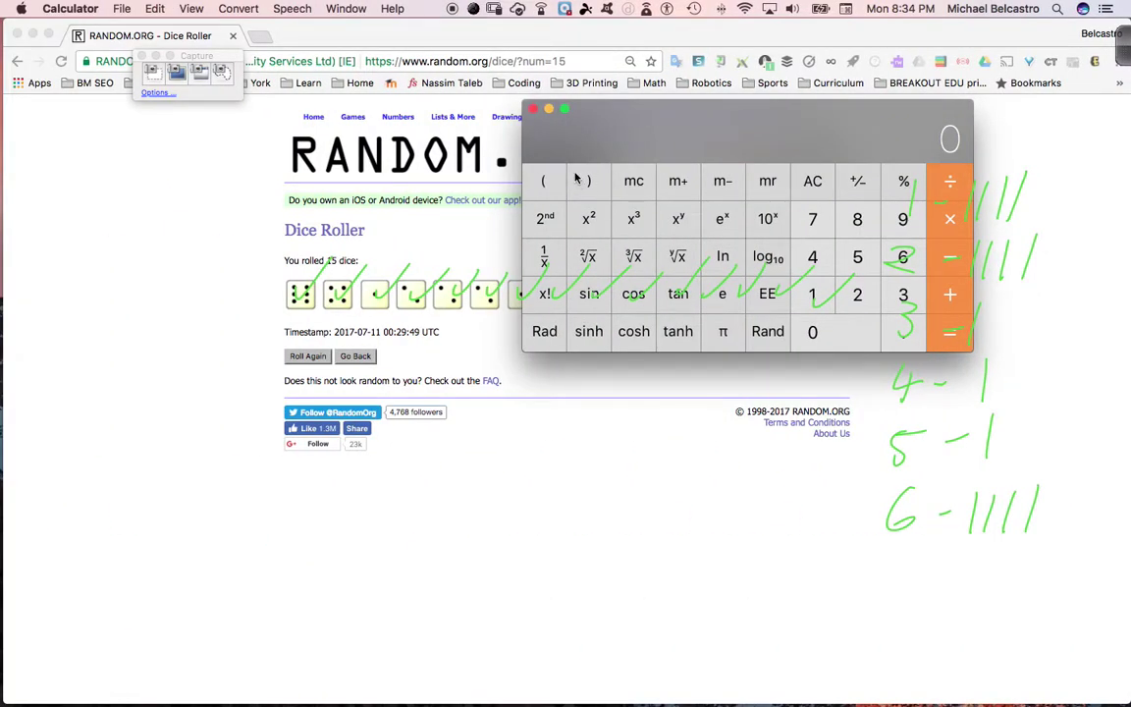
type("1")
type("/15")
key("Return")
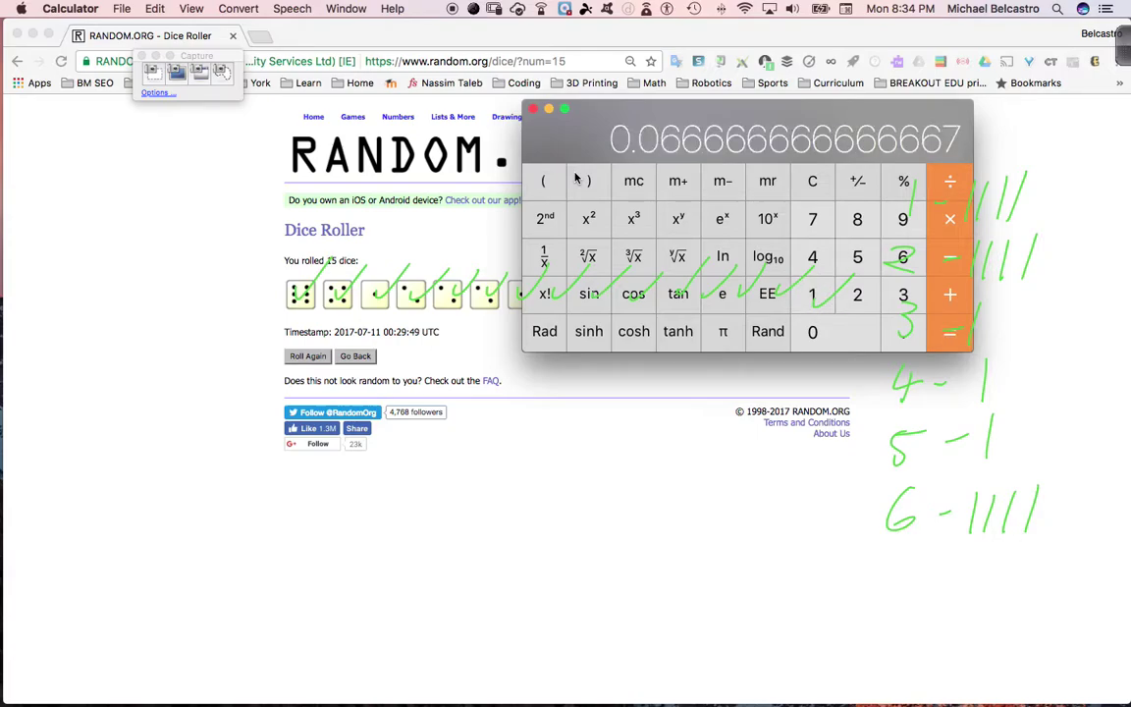
Write about 6.6% beside P(6) on the Notebook page
key("super+Tab")
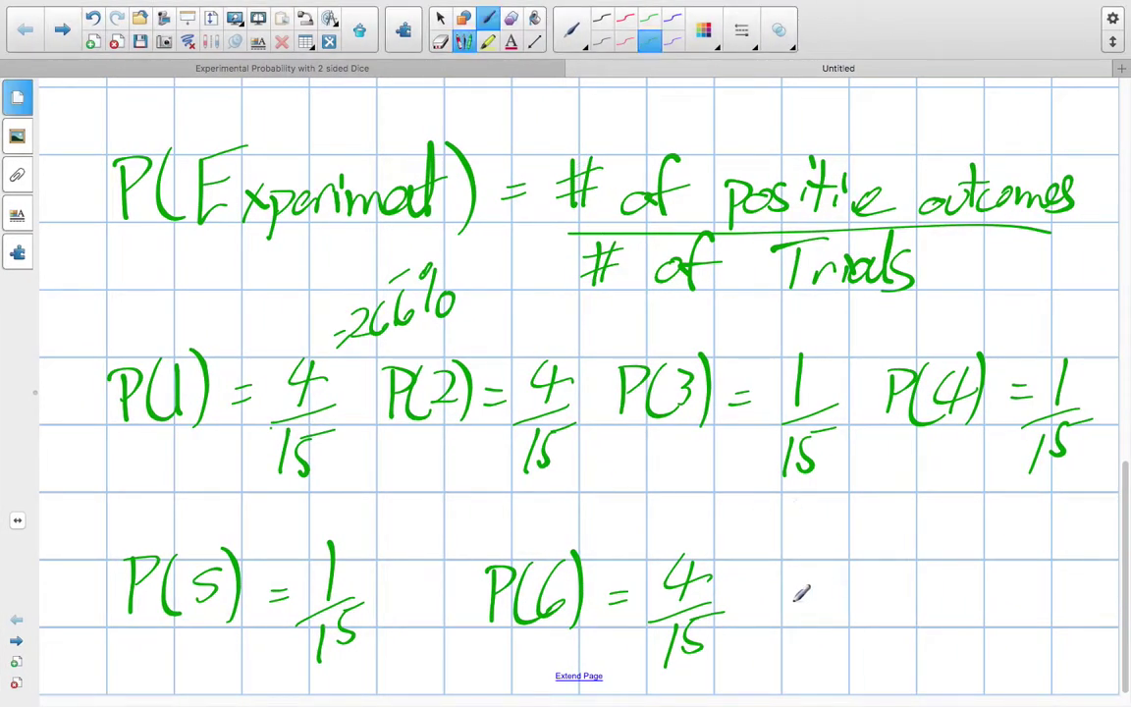
mouse_move(748, 599)
left_mouse_down()
mouse_move(778, 590)
mouse_move(821, 547)
mouse_move(805, 536)
mouse_move(835, 536)
left_mouse_up()
left_click_drag(853, 555, 845, 588)
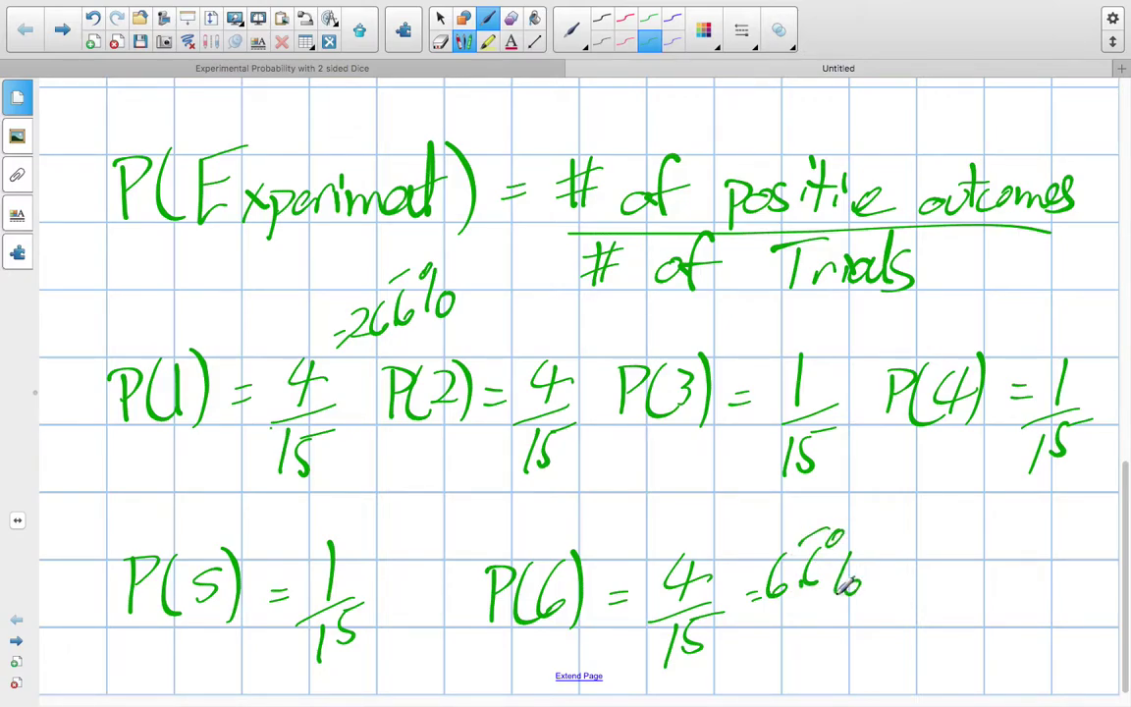
Stop Ink2Go drawing mode and close its capture panel
key("super+Tab")
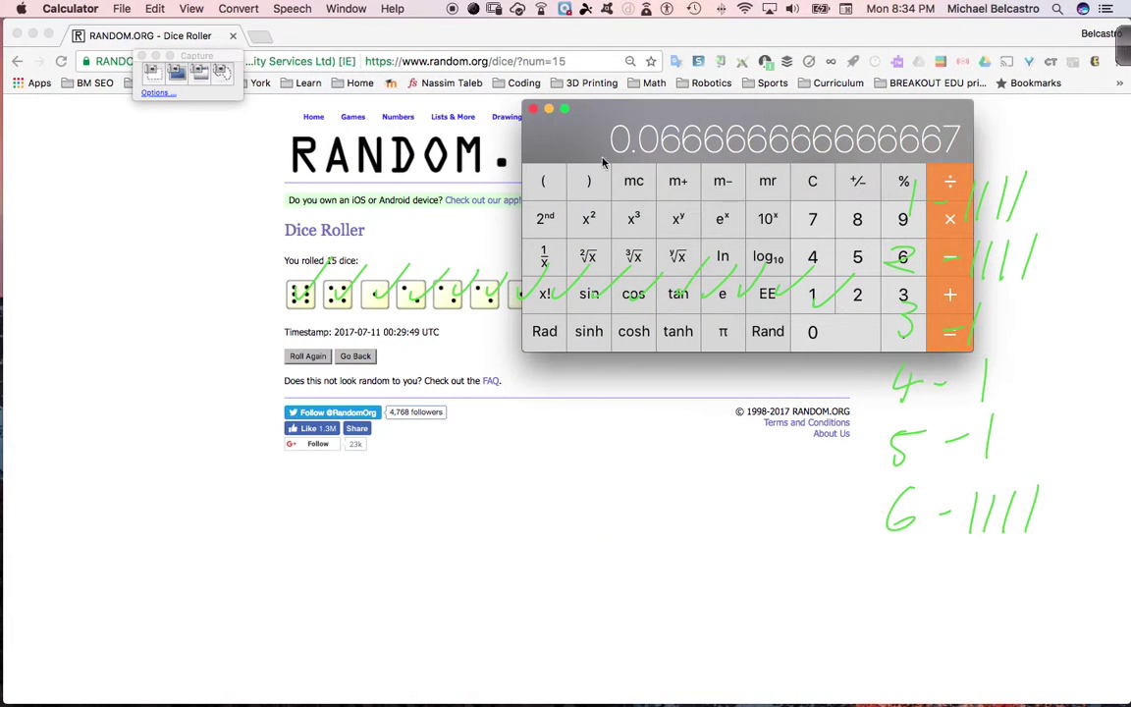
key("super+Tab")
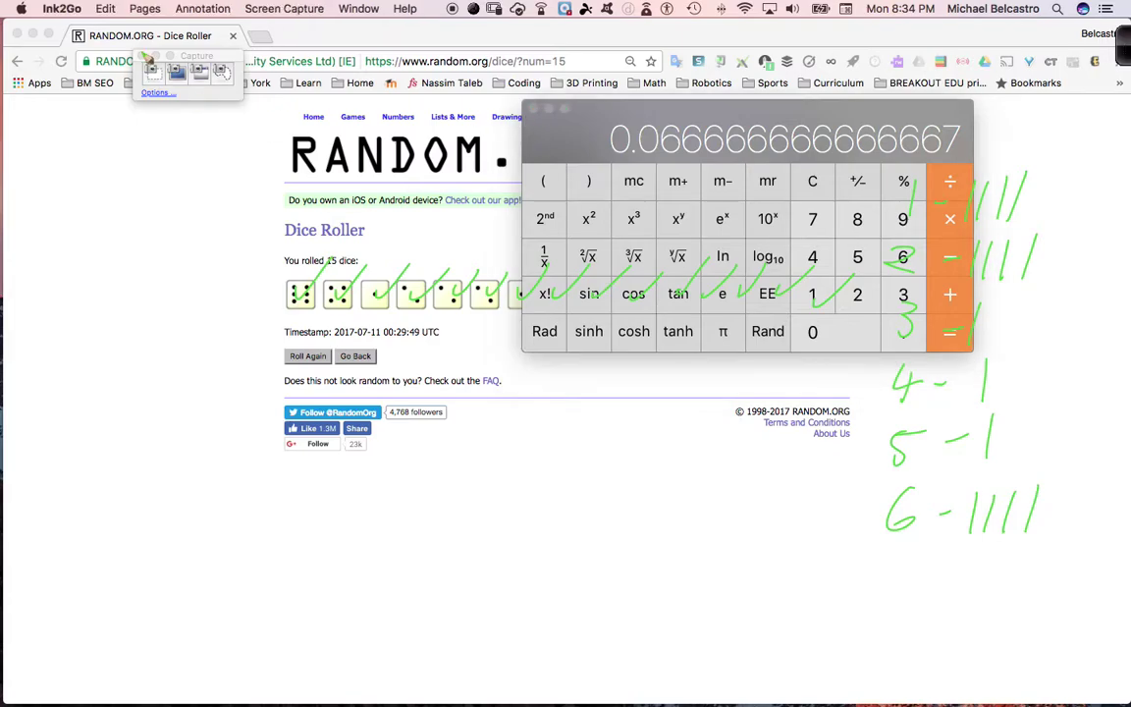
left_click(145, 72)
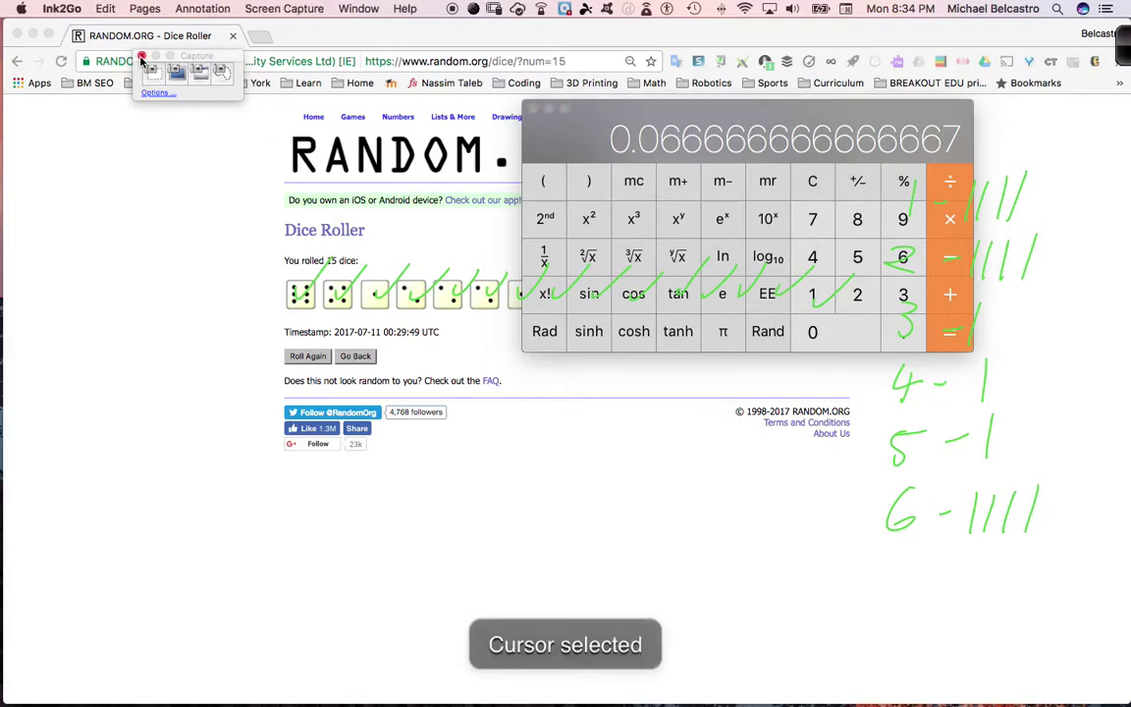
left_click(142, 58)
Close Calculator, start a blank Ink2Go page, roll the 15 dice again, and pick the pen
left_click(534, 110)
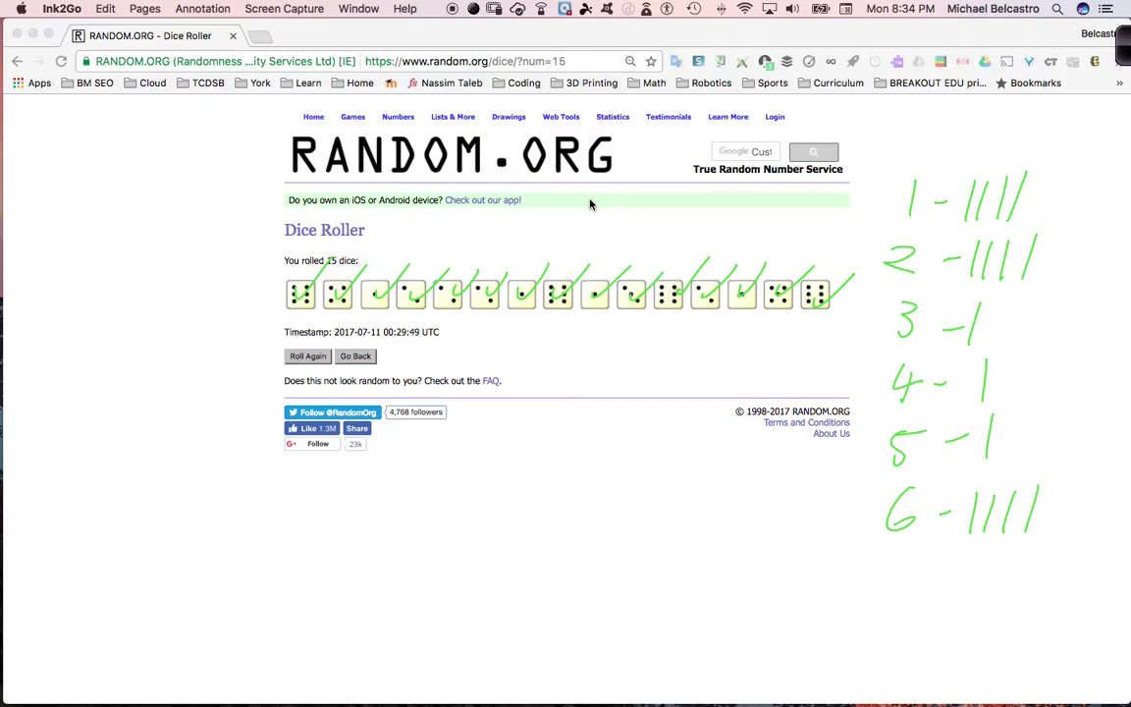
key("super+n")
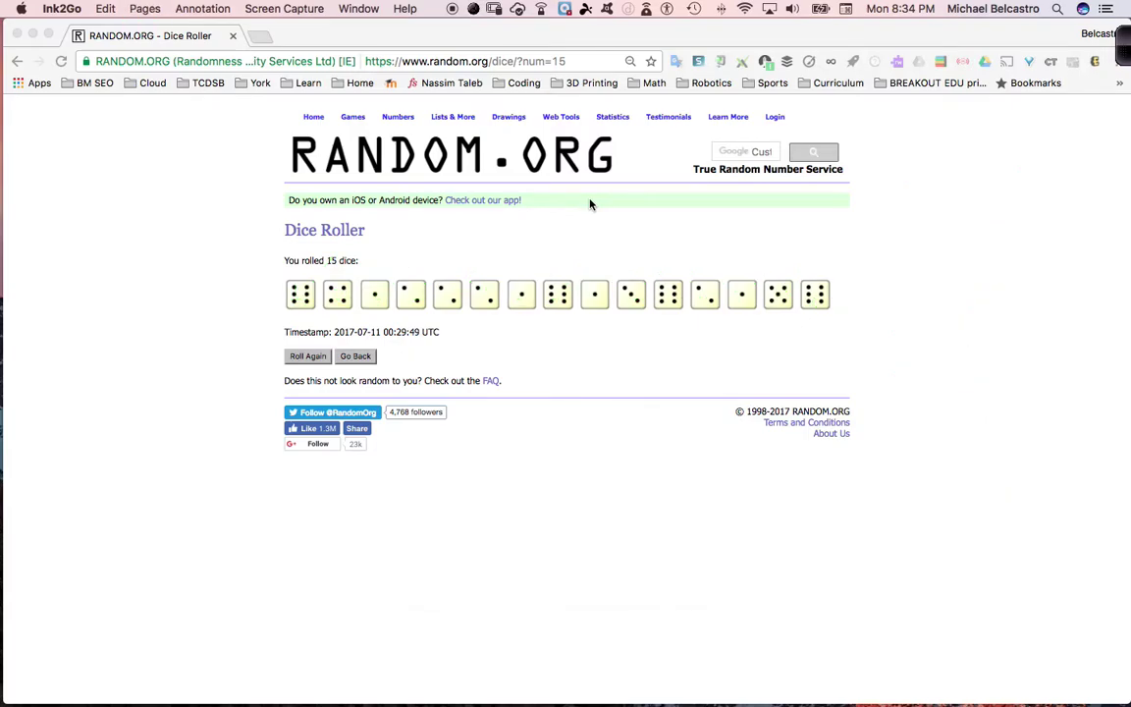
left_click(307, 357)
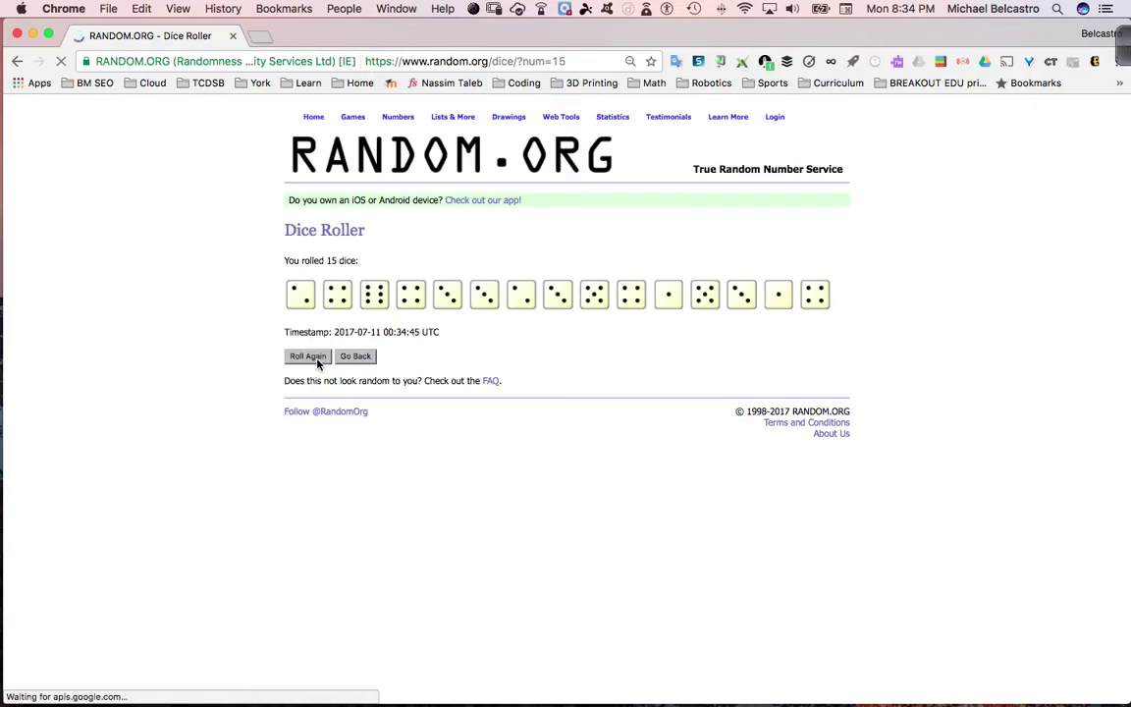
left_click(885, 692)
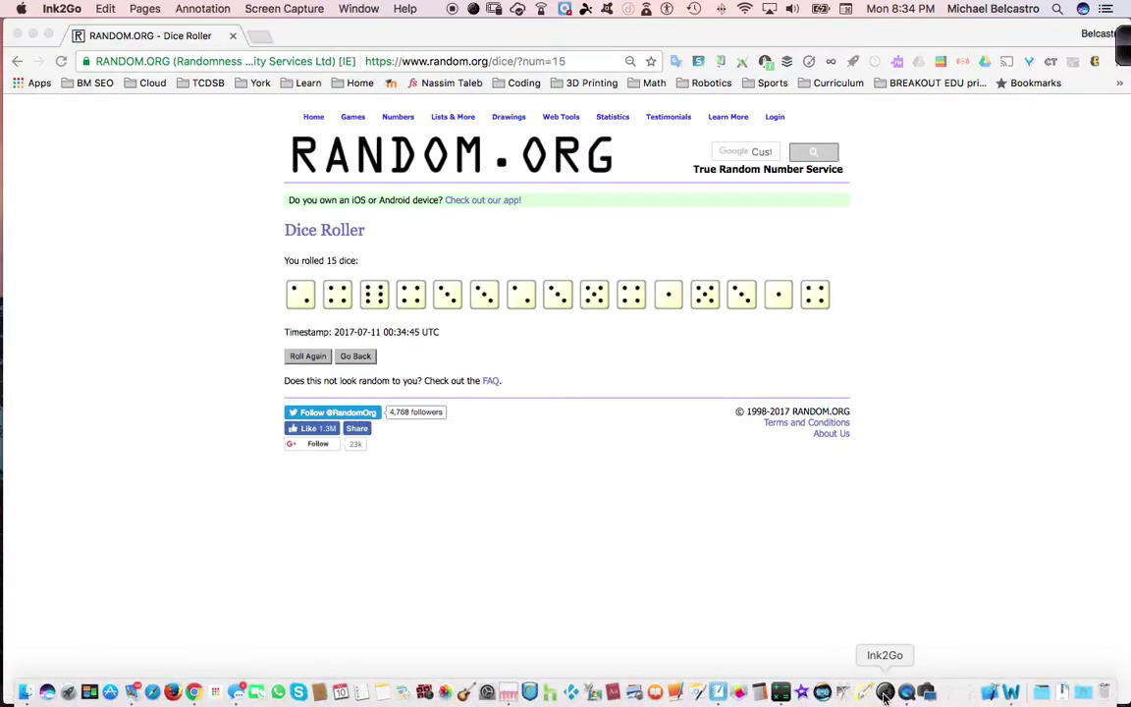
key("p")
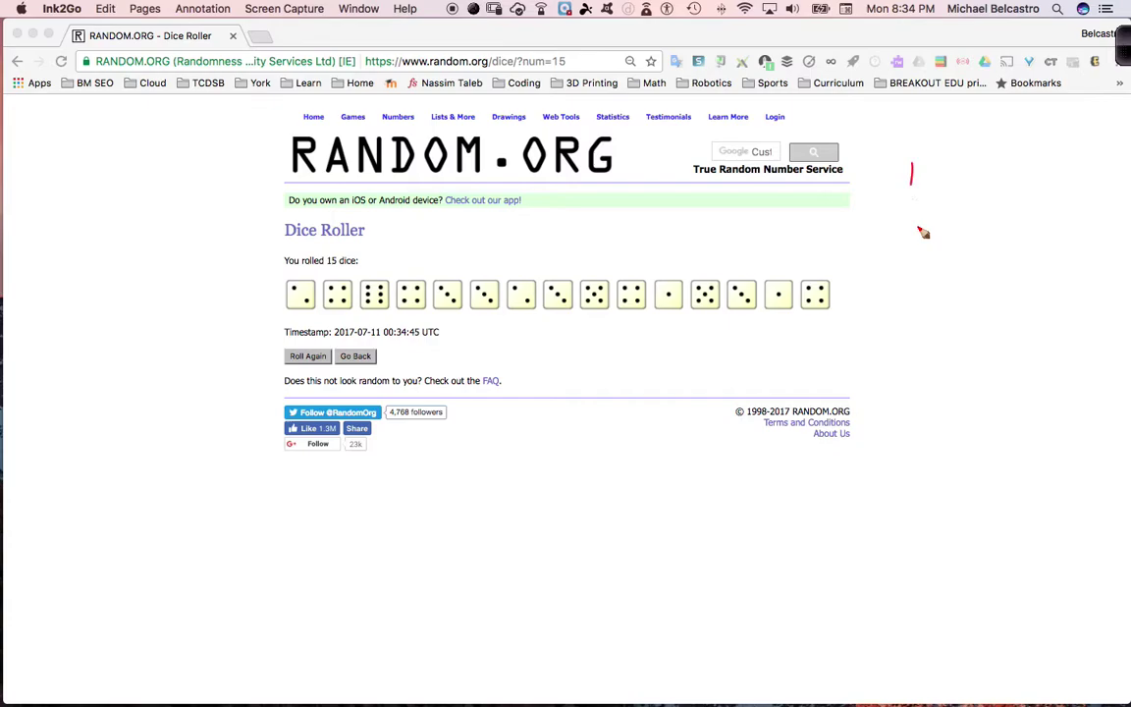
List the face numbers 1 to 6 in red beside the dice
mouse_move(889, 238)
left_mouse_down()
mouse_move(920, 258)
mouse_move(892, 322)
mouse_move(926, 372)
mouse_move(889, 450)
left_mouse_up()
left_click_drag(892, 419, 928, 408)
left_click_drag(904, 468, 890, 499)
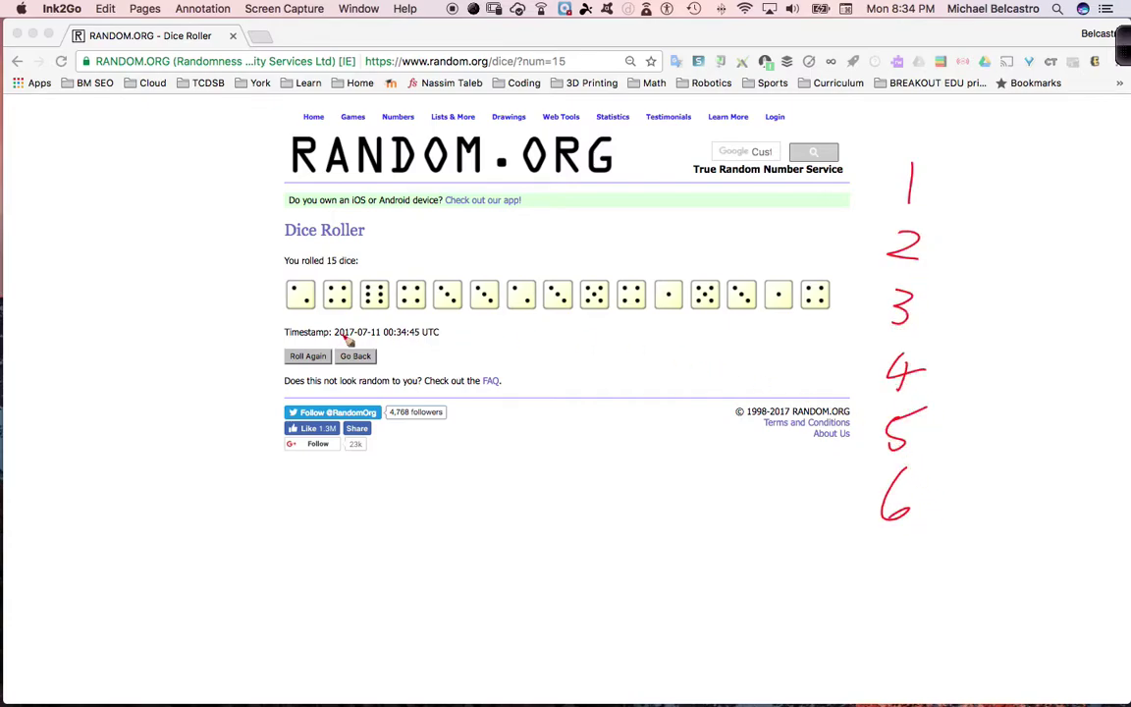
Tick the first several dice and tally face 2, four marks for face 4, one for face 6
left_click_drag(299, 292, 327, 263)
left_click_drag(517, 292, 548, 263)
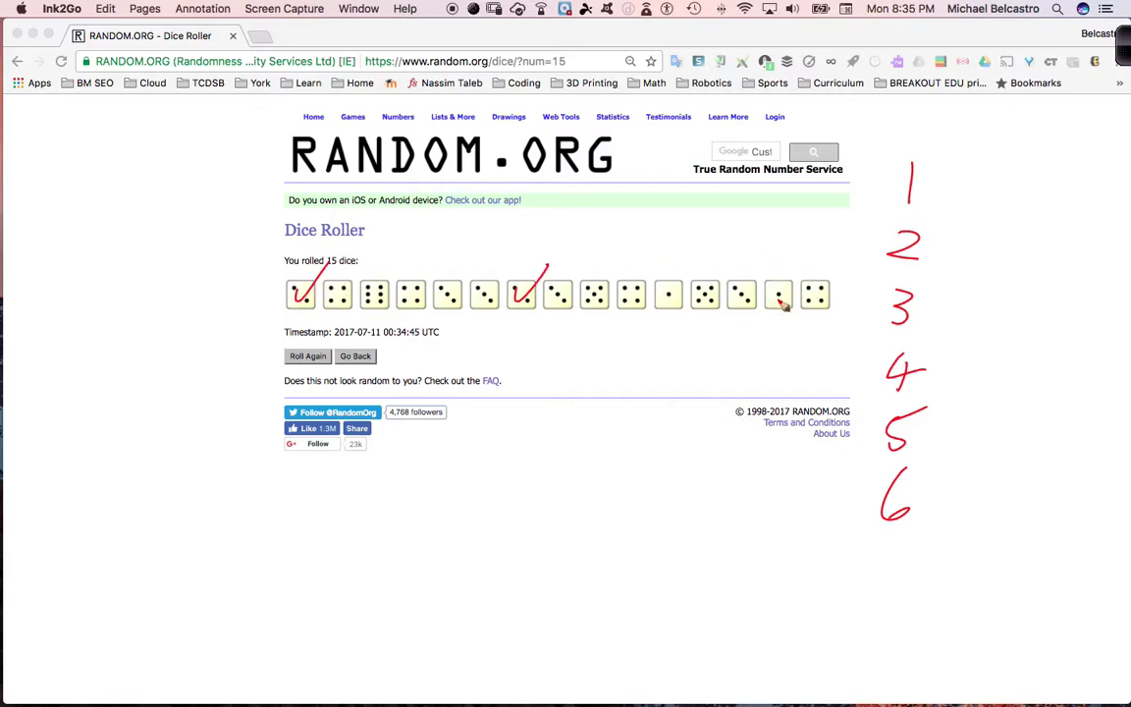
mouse_move(996, 244)
left_mouse_down()
mouse_move(973, 247)
mouse_move(987, 245)
mouse_move(1024, 278)
left_mouse_up()
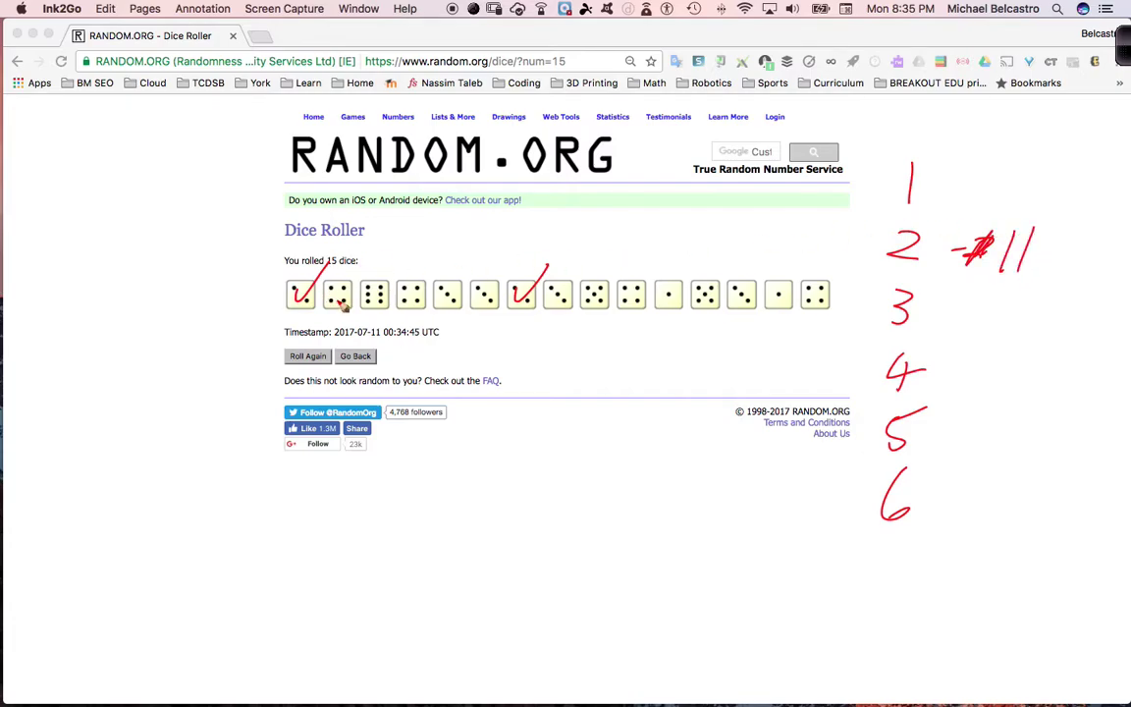
mouse_move(349, 303)
left_mouse_down()
mouse_move(374, 265)
mouse_move(444, 266)
left_mouse_up()
left_click_drag(621, 298, 653, 275)
left_click_drag(814, 297, 857, 275)
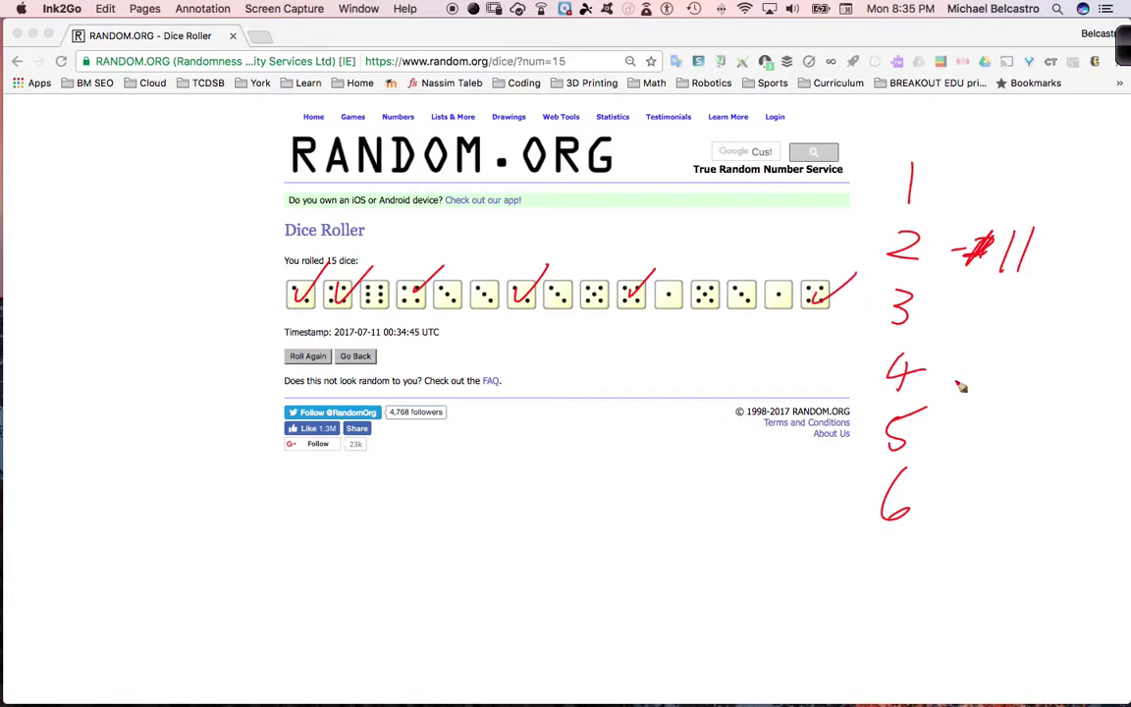
left_click_drag(992, 364, 981, 400)
mouse_move(1009, 362)
left_mouse_down()
mouse_move(999, 399)
mouse_move(1015, 397)
left_mouse_up()
left_click_drag(1042, 356, 1032, 394)
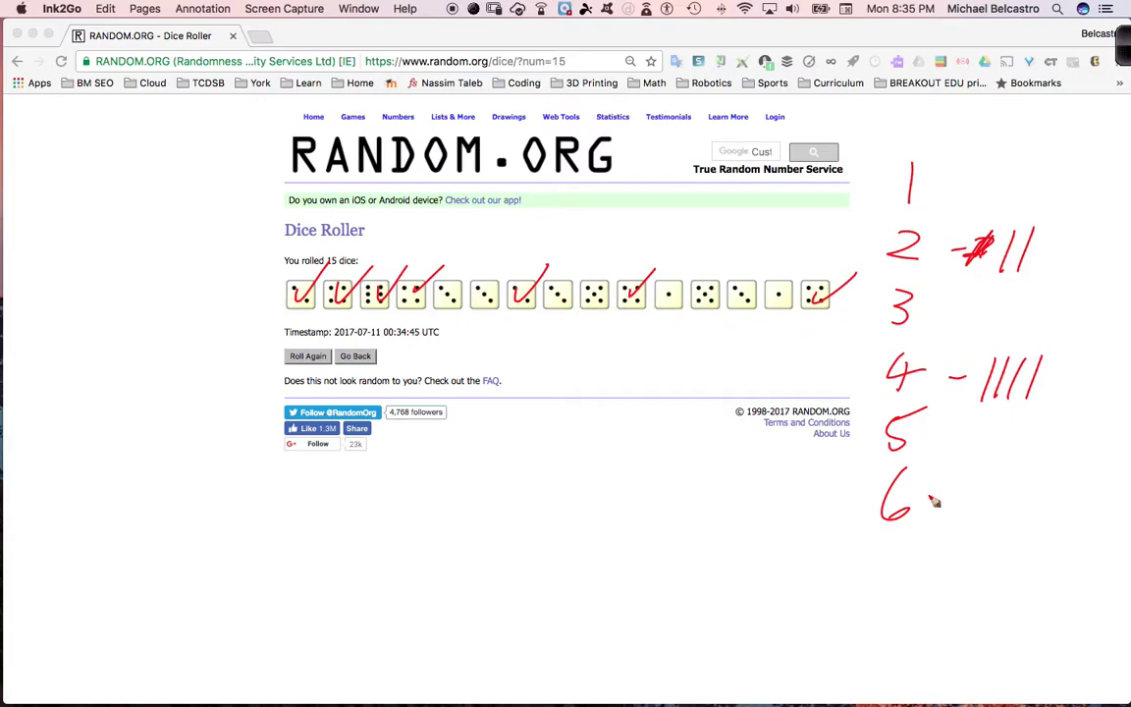
mouse_move(928, 499)
left_mouse_down()
mouse_move(948, 496)
mouse_move(969, 516)
left_mouse_up()
Tick the remaining dice and tally four for face 3, two for face 5, two for face 1
mouse_move(438, 284)
left_mouse_down()
mouse_move(479, 261)
mouse_move(509, 275)
mouse_move(588, 267)
left_mouse_up()
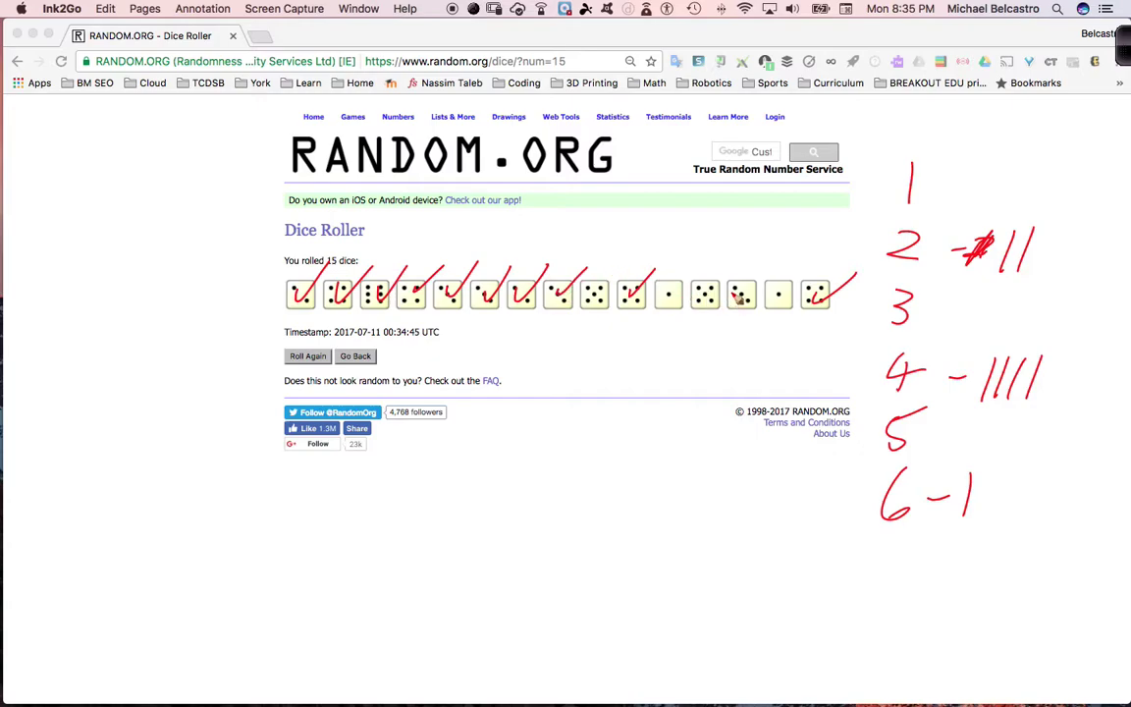
left_click_drag(742, 294, 771, 266)
mouse_move(1002, 303)
left_mouse_down()
mouse_move(994, 336)
mouse_move(1009, 337)
left_mouse_up()
mouse_move(1033, 300)
left_mouse_down()
mouse_move(1024, 336)
mouse_move(1046, 339)
left_mouse_up()
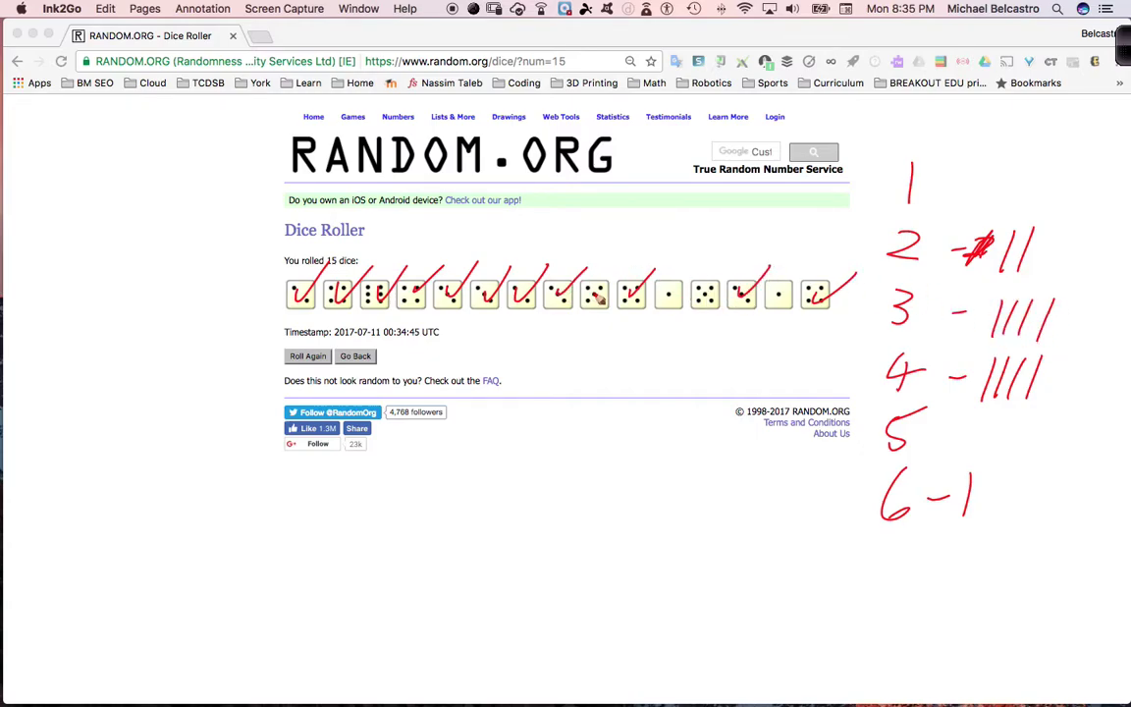
left_click_drag(598, 298, 626, 264)
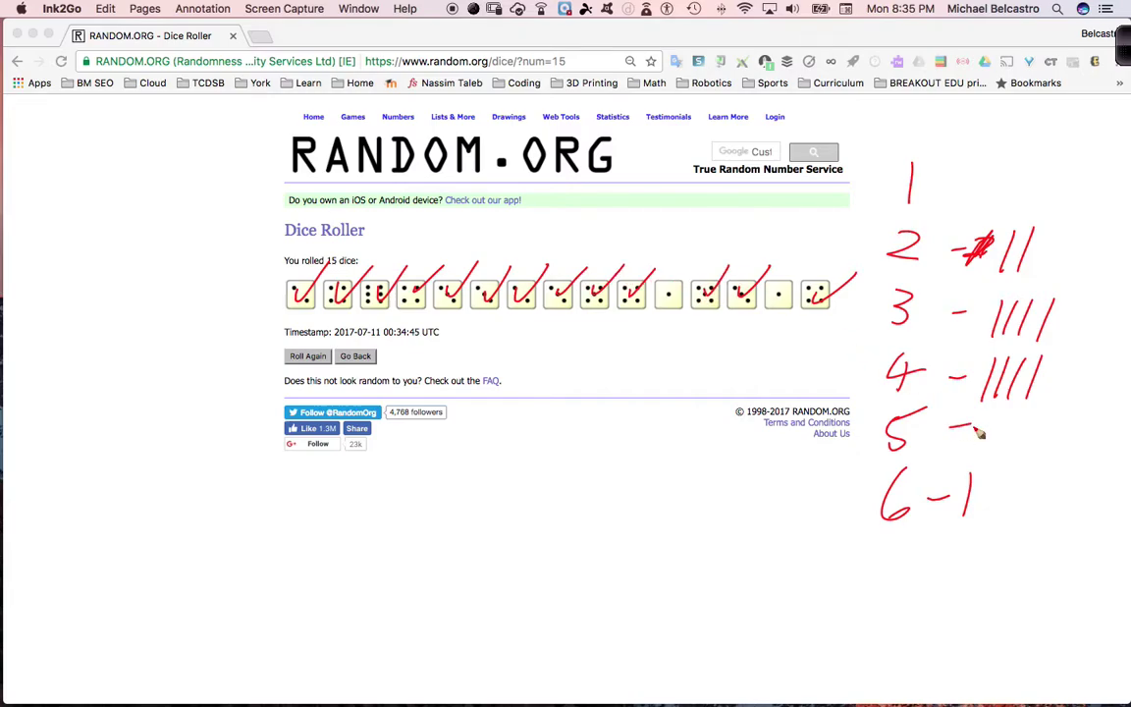
left_click_drag(981, 417, 977, 438)
left_click_drag(994, 415, 989, 438)
left_click_drag(774, 294, 814, 258)
left_click_drag(665, 294, 707, 259)
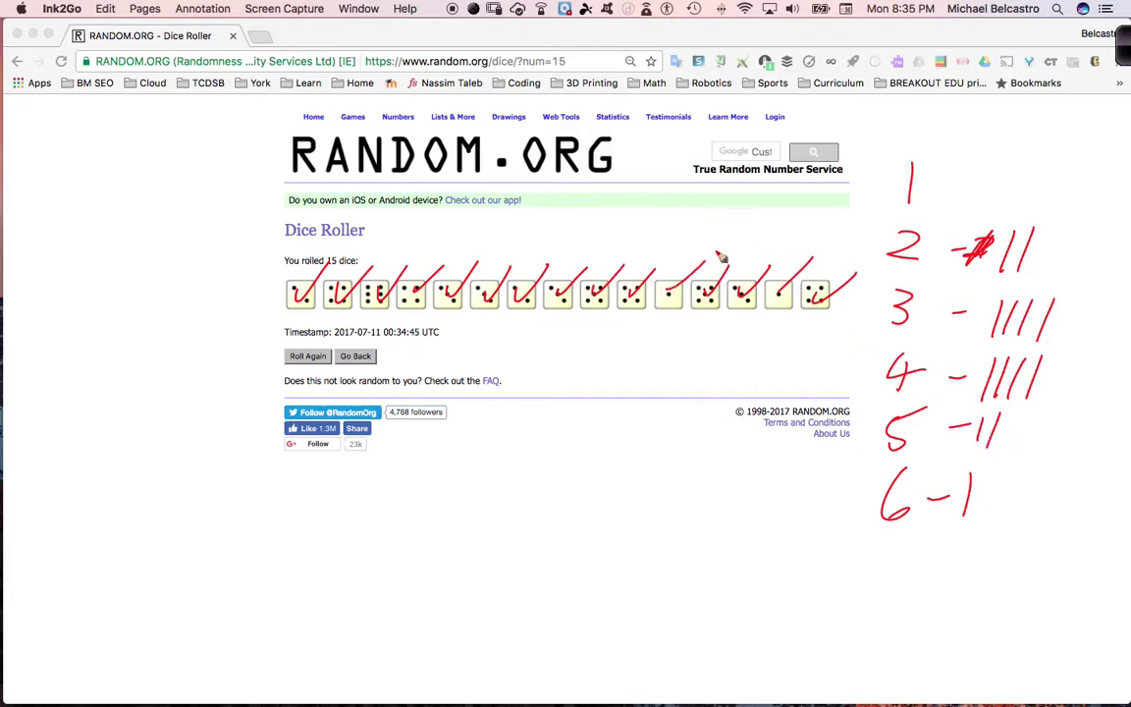
left_click_drag(948, 194, 969, 190)
mouse_move(991, 170)
left_mouse_down()
mouse_move(979, 212)
mouse_move(999, 209)
left_mouse_up()
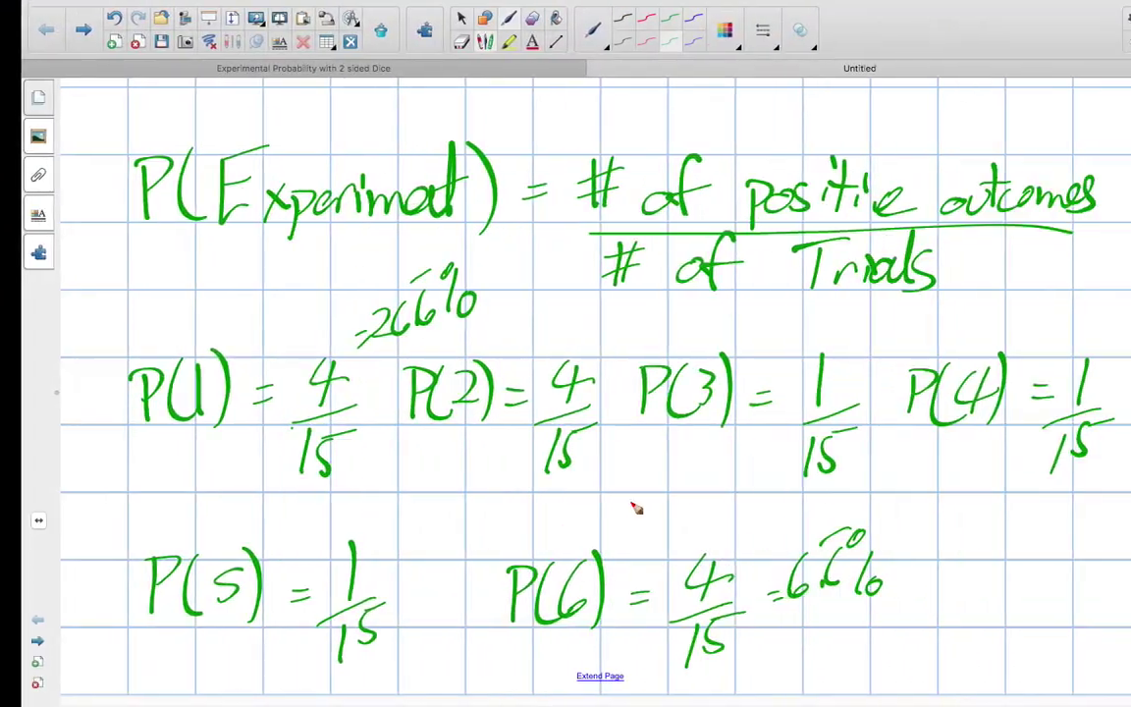
Draw red hatched bars beside the face 1–3 green bars (2, 2, 4)
scroll(526, 491, "up", 5)
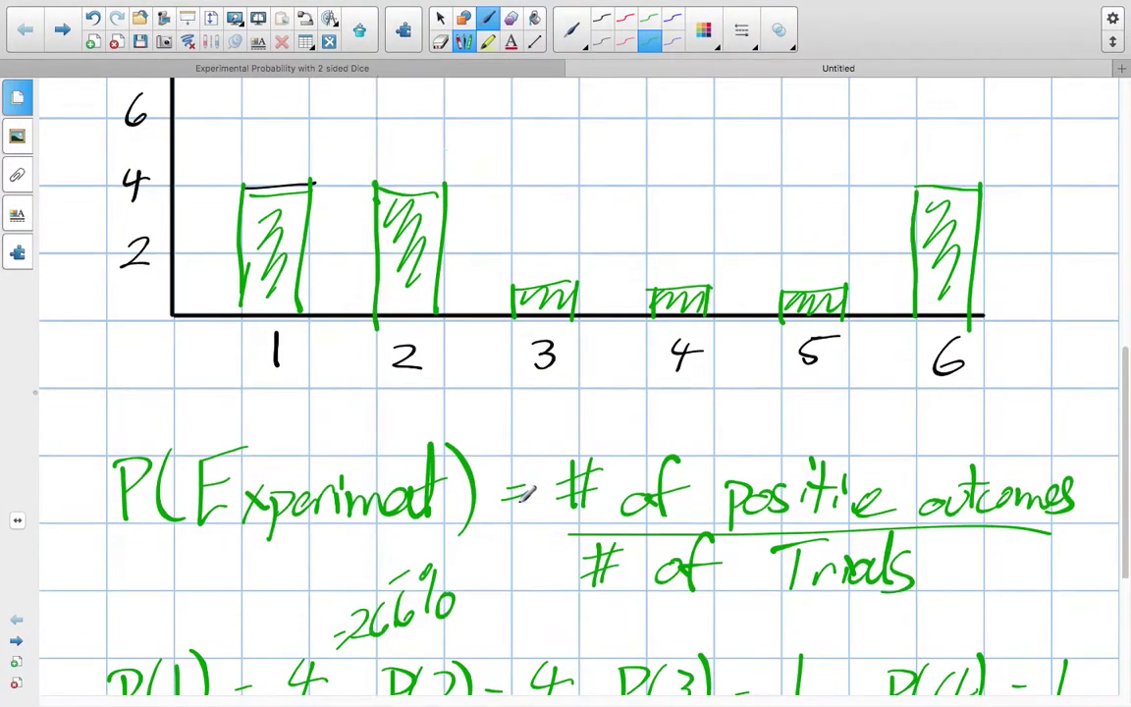
scroll(517, 486, "up", 4)
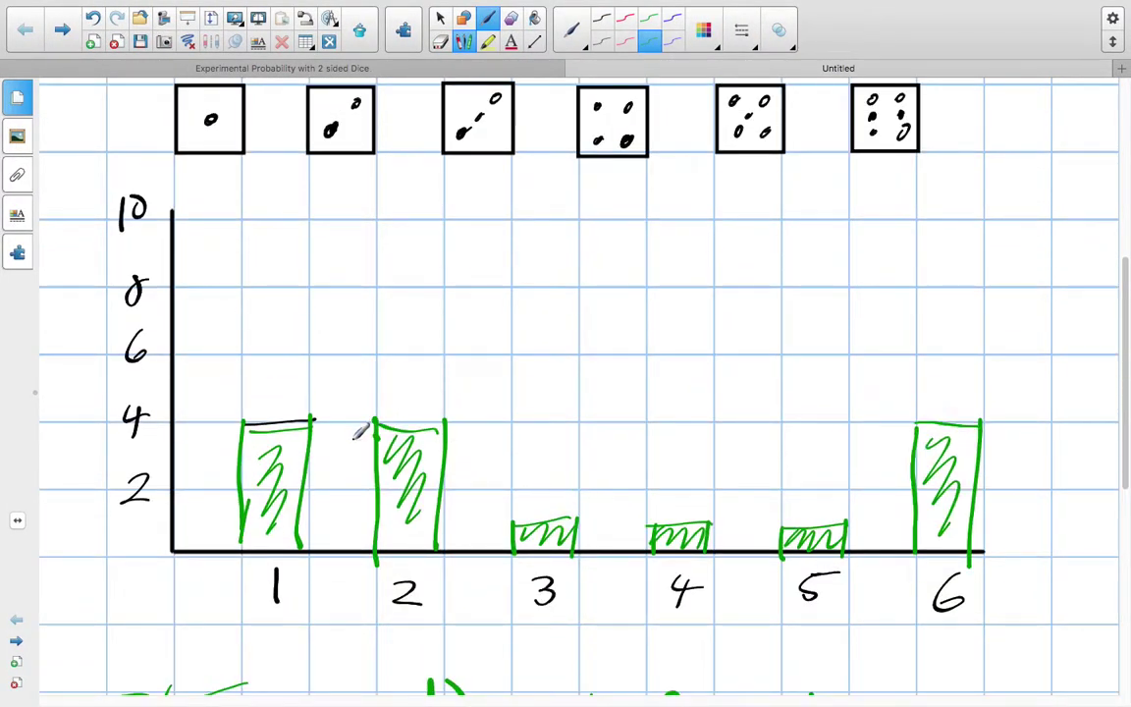
mouse_move(306, 491)
left_mouse_down()
mouse_move(373, 482)
mouse_move(363, 483)
mouse_move(371, 546)
mouse_move(309, 546)
mouse_move(344, 491)
mouse_move(365, 486)
left_mouse_up()
left_click(632, 44)
mouse_move(447, 459)
left_mouse_down()
mouse_move(513, 452)
mouse_move(512, 542)
left_mouse_up()
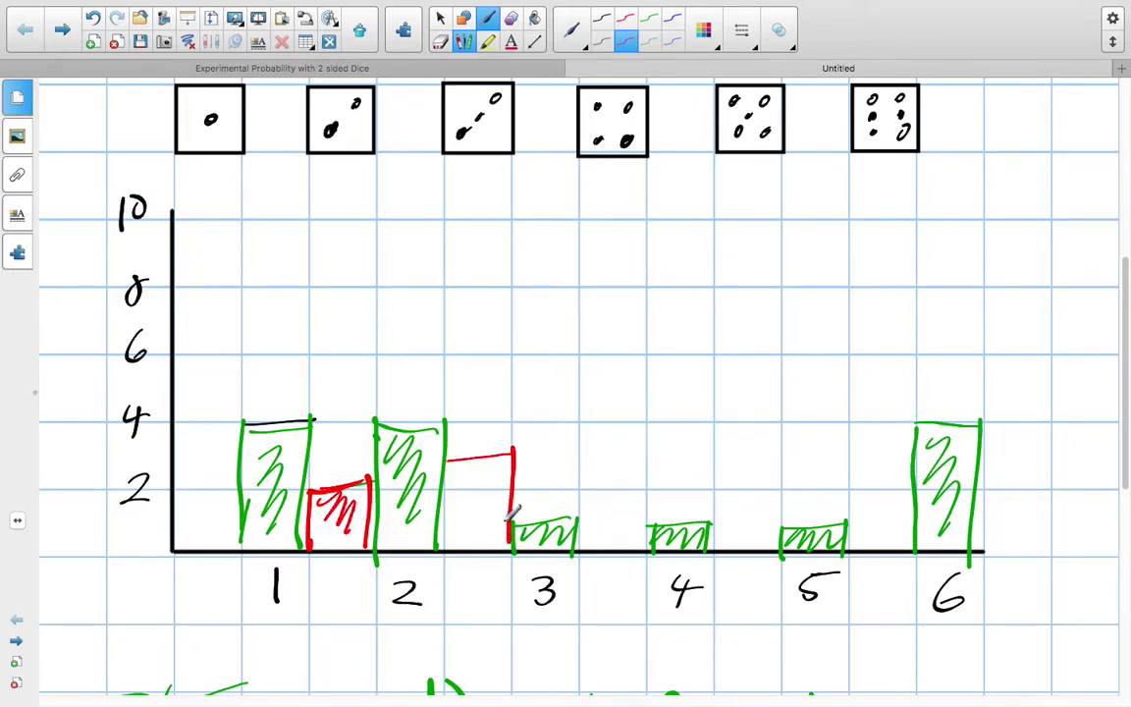
mouse_move(451, 491)
left_mouse_down()
mouse_move(460, 470)
mouse_move(496, 511)
left_mouse_up()
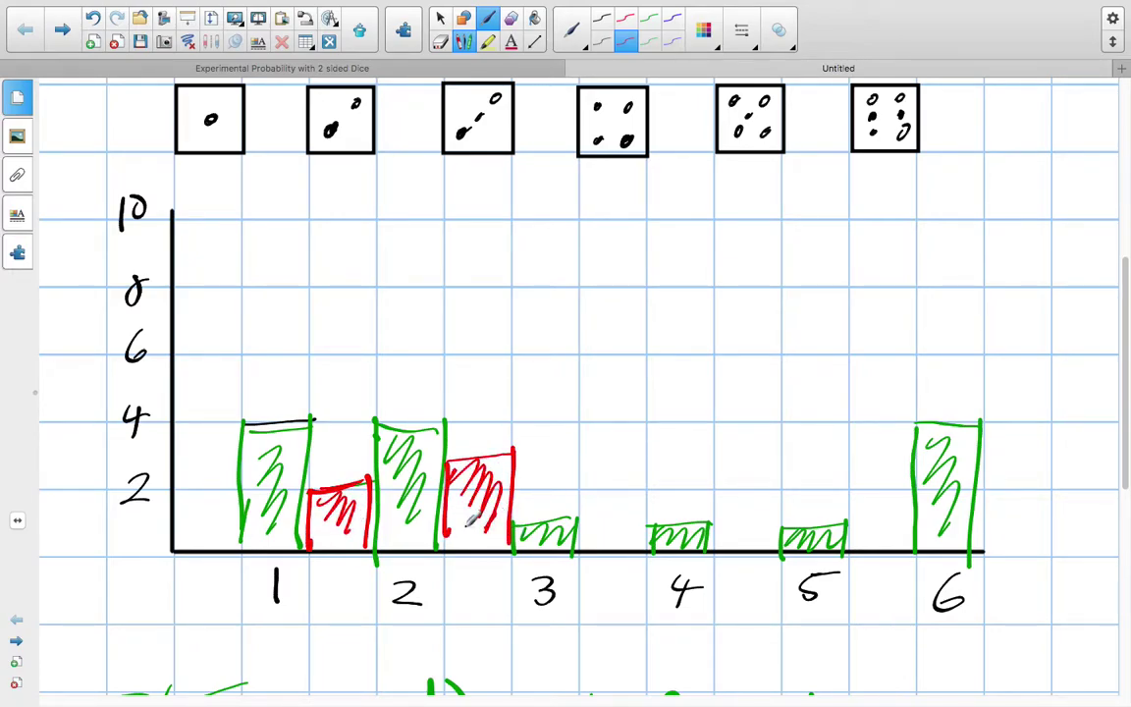
mouse_move(582, 547)
left_mouse_down()
mouse_move(583, 424)
mouse_move(644, 422)
mouse_move(645, 546)
left_mouse_up()
mouse_move(601, 450)
left_mouse_down()
mouse_move(619, 471)
mouse_move(614, 511)
mouse_move(627, 491)
left_mouse_up()
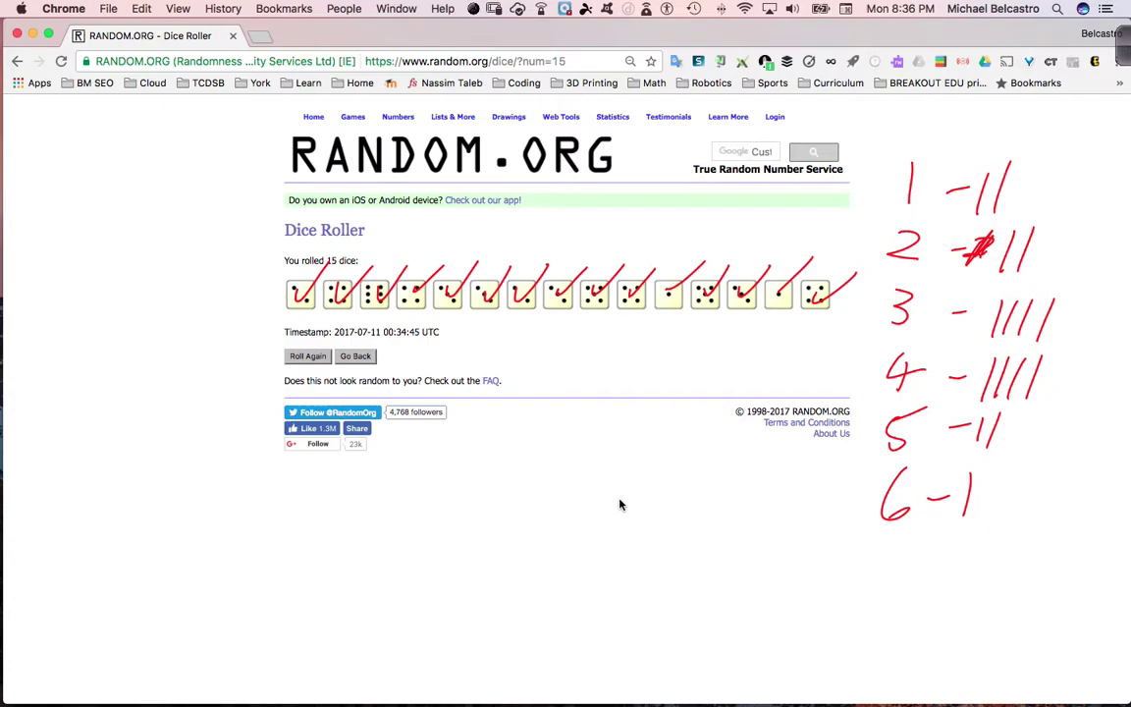
Erase the too-tall top of the face-2 red bar with a medium eraser
key("ctrl+Right")
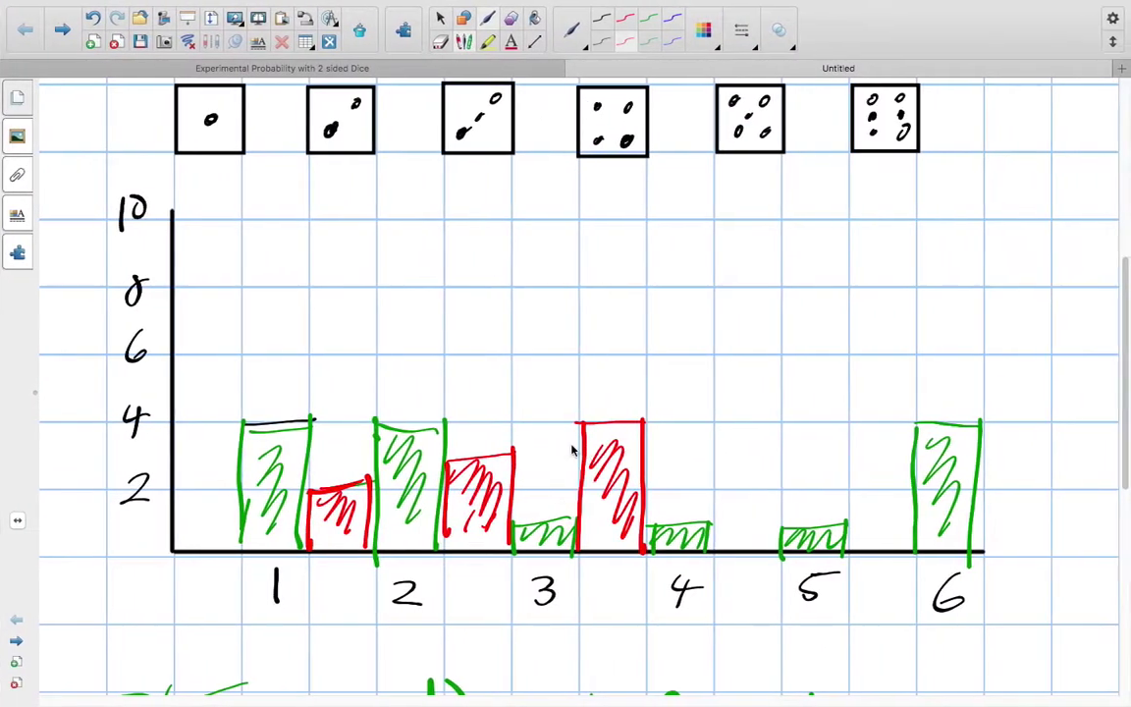
left_click(510, 20)
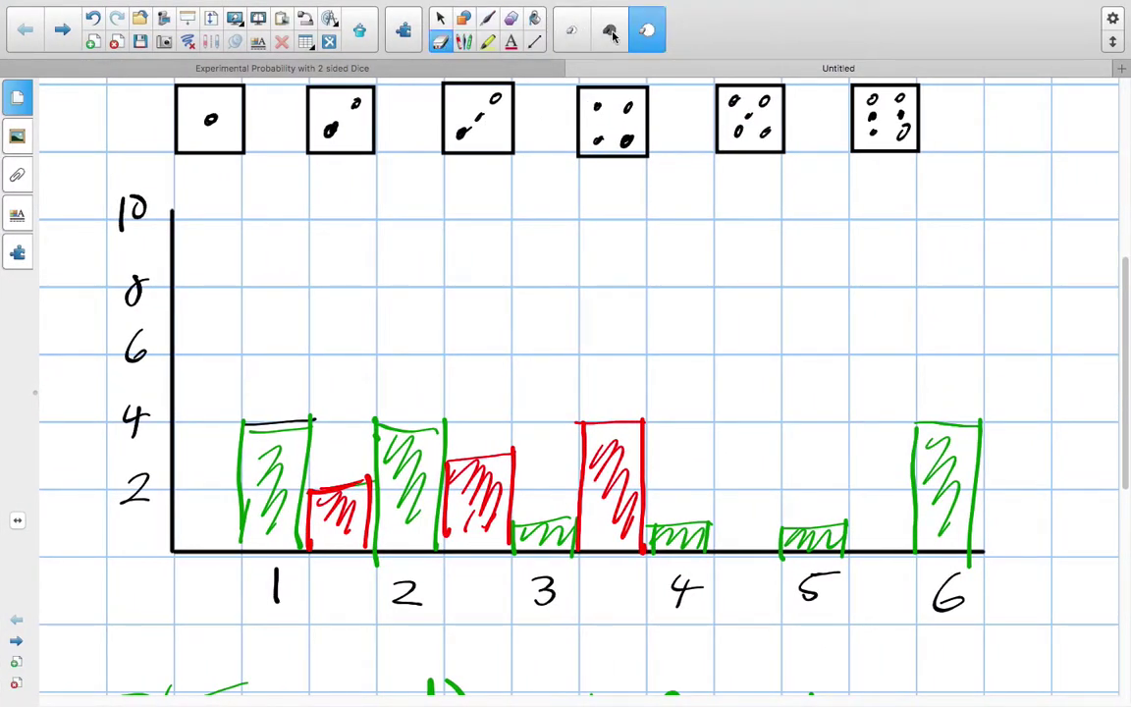
left_click(611, 32)
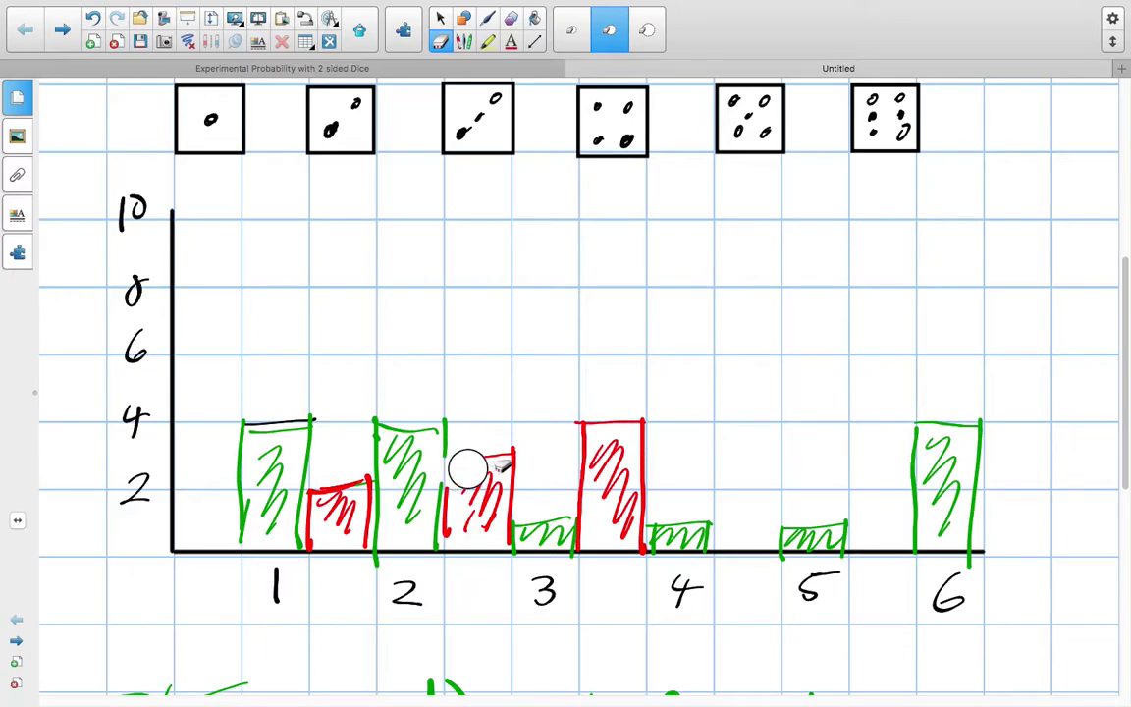
left_click_drag(468, 470, 505, 462)
left_click(488, 19)
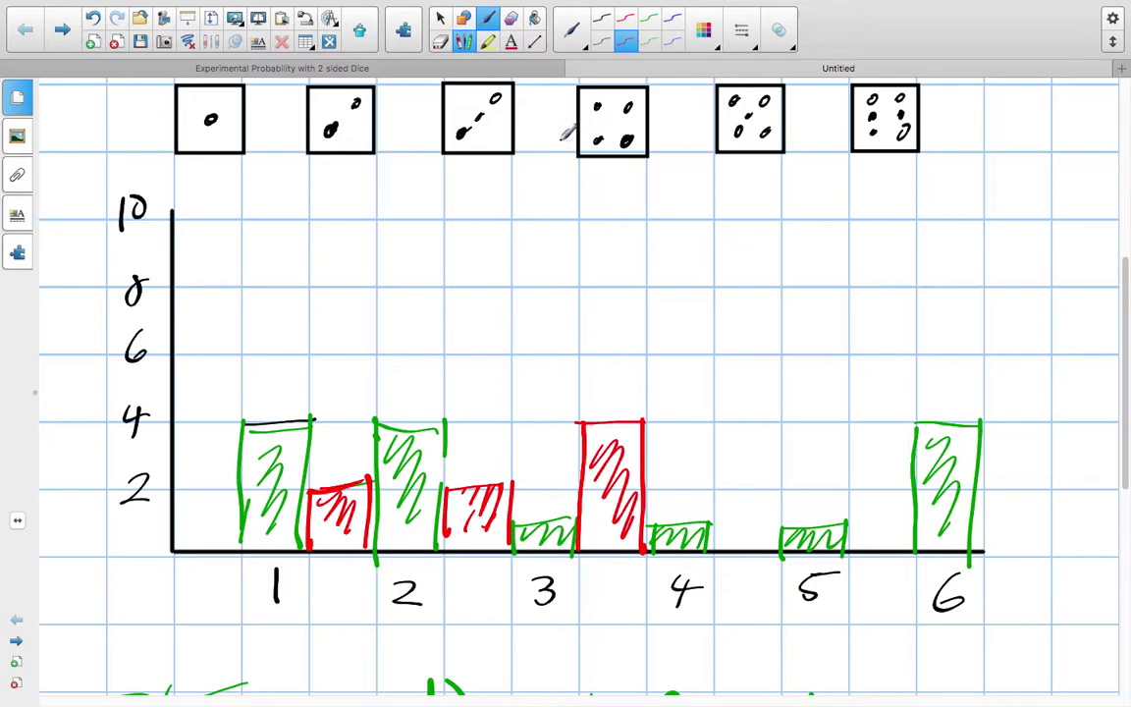
Draw red hatched bars beside faces 4, 5 and 6 (4, 2, 1)
mouse_move(722, 418)
left_mouse_down()
mouse_move(721, 548)
mouse_move(781, 429)
mouse_move(781, 546)
left_mouse_up()
left_click_drag(732, 447, 771, 526)
left_click_drag(736, 482, 774, 535)
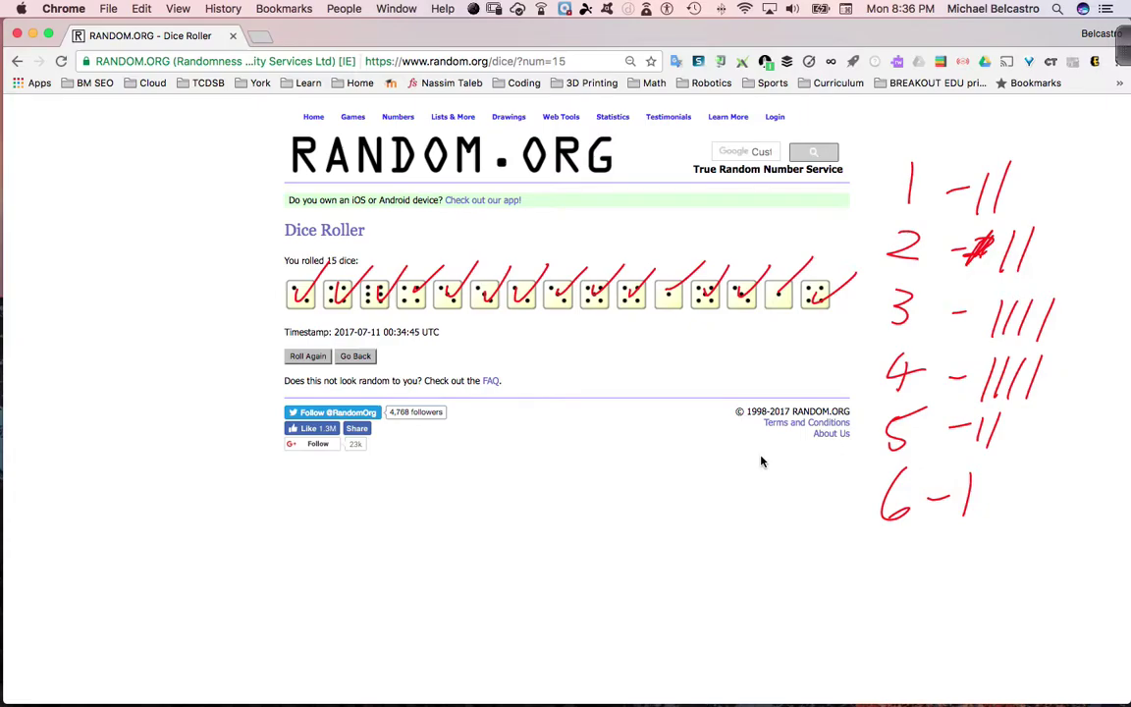
key("ctrl+Right")
key("ctrl+Left")
key("ctrl+Right")
mouse_move(850, 548)
left_mouse_down()
mouse_move(852, 493)
mouse_move(915, 488)
mouse_move(908, 497)
left_mouse_up()
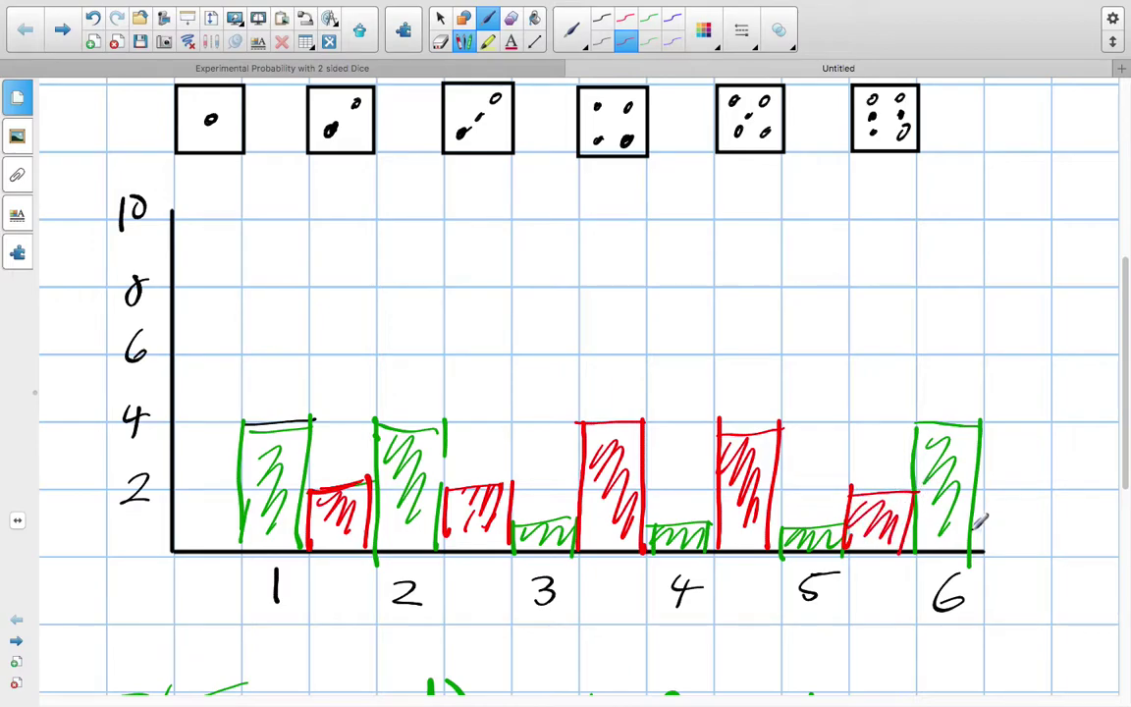
mouse_move(972, 556)
left_mouse_down()
mouse_move(1053, 525)
mouse_move(1047, 556)
mouse_move(1005, 536)
mouse_move(1043, 521)
left_mouse_up()
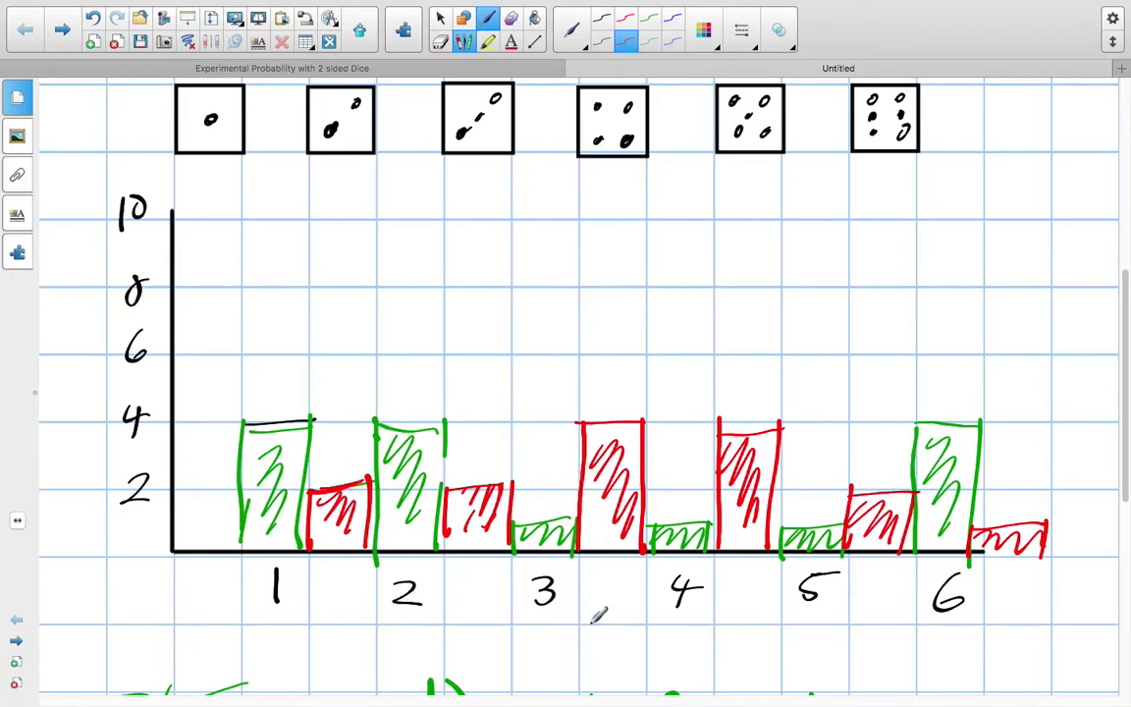
Write P(1) = 2/15 in red under the first roll's probabilities
scroll(599, 614, "down", 10)
scroll(589, 668, "down", 5)
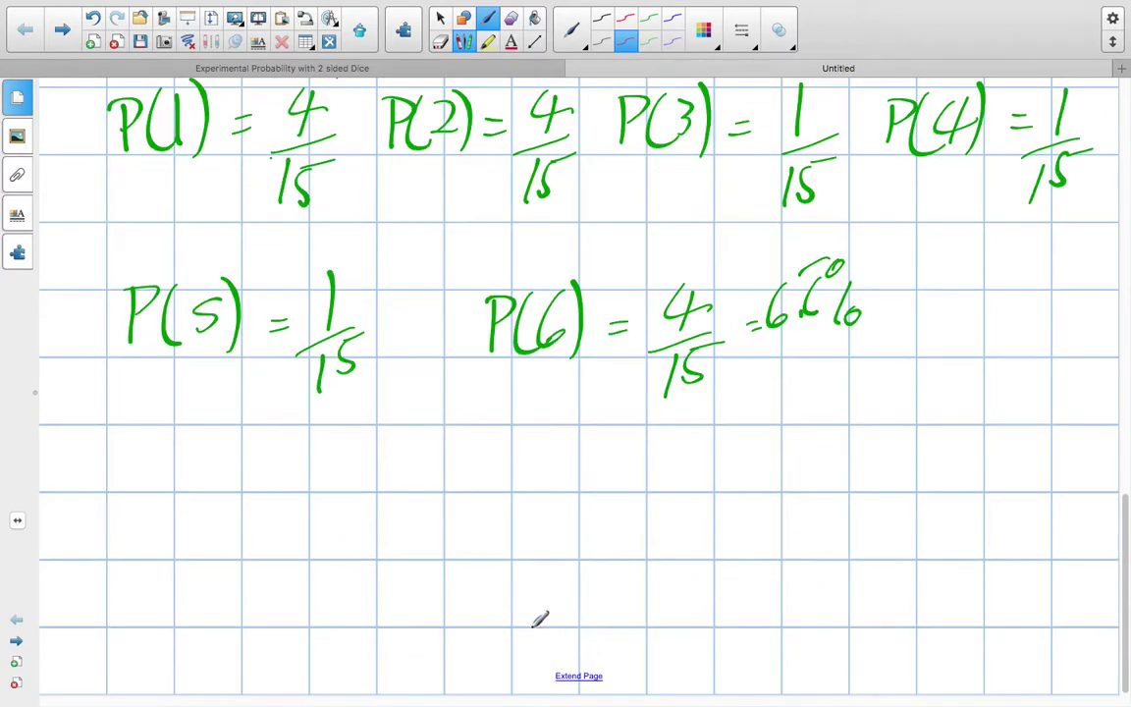
mouse_move(115, 470)
left_mouse_down()
mouse_move(120, 524)
mouse_move(125, 496)
left_mouse_up()
left_click_drag(157, 454, 150, 521)
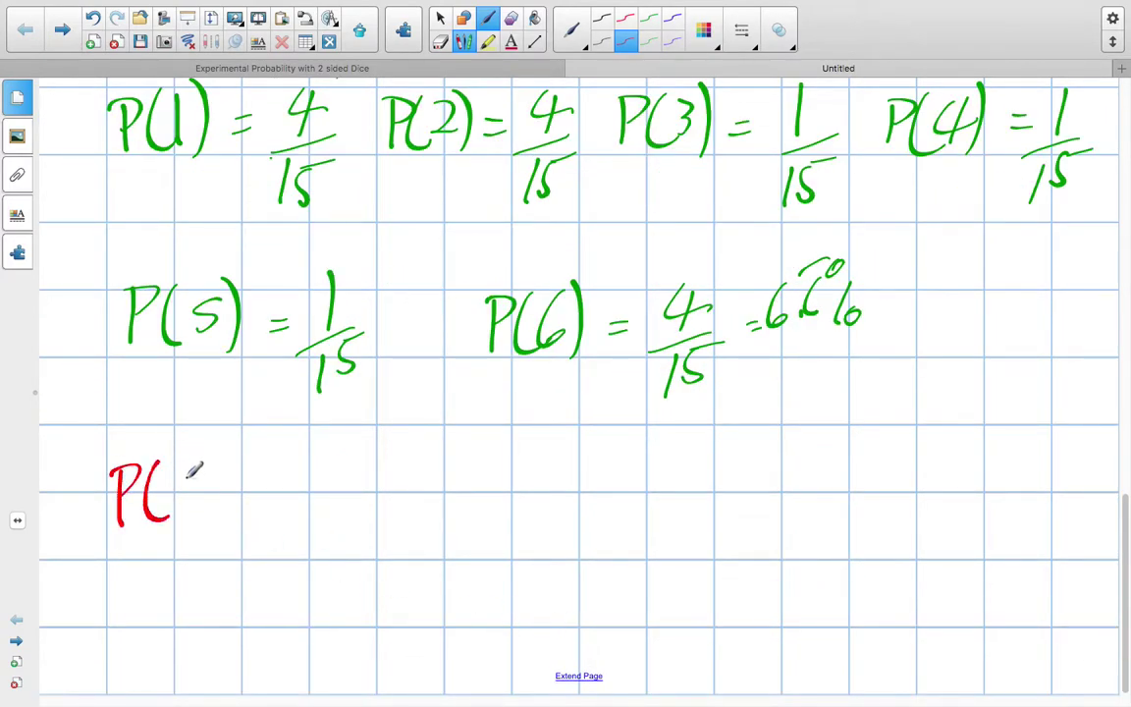
left_click_drag(170, 453, 171, 515)
left_click_drag(182, 450, 189, 520)
left_click(232, 479)
left_click_drag(232, 478, 249, 475)
left_click_drag(233, 488, 252, 485)
left_click_drag(288, 455, 323, 478)
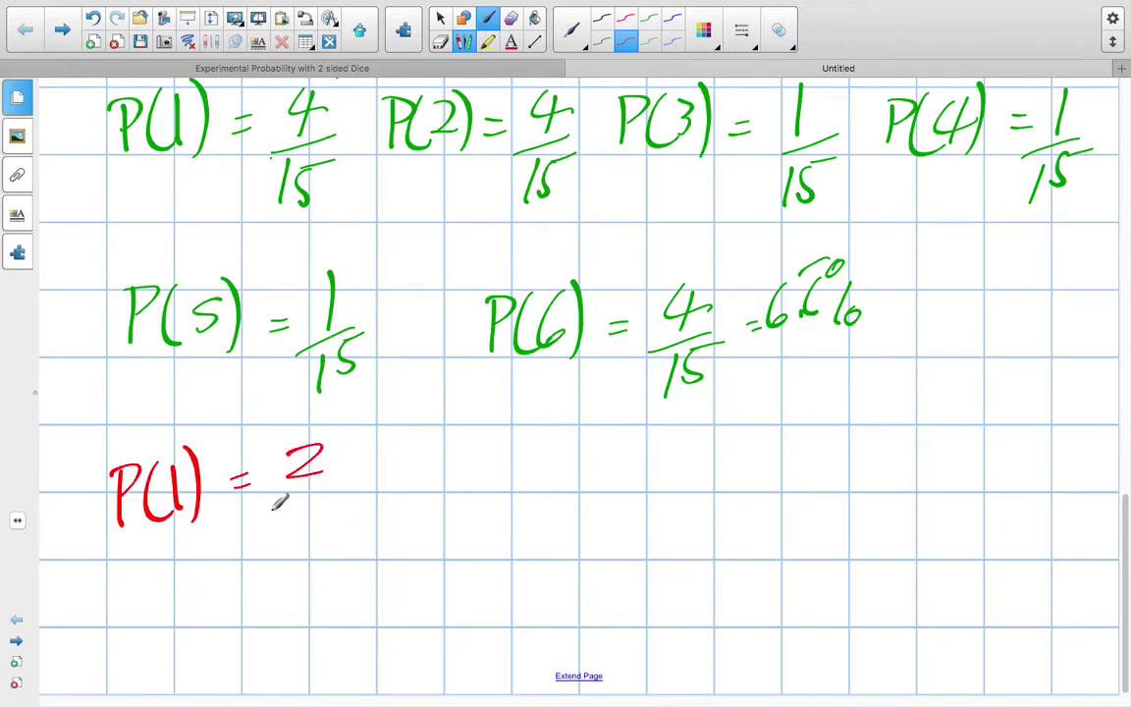
mouse_move(274, 509)
left_mouse_down()
mouse_move(318, 496)
mouse_move(287, 543)
mouse_move(324, 508)
mouse_move(291, 543)
left_mouse_up()
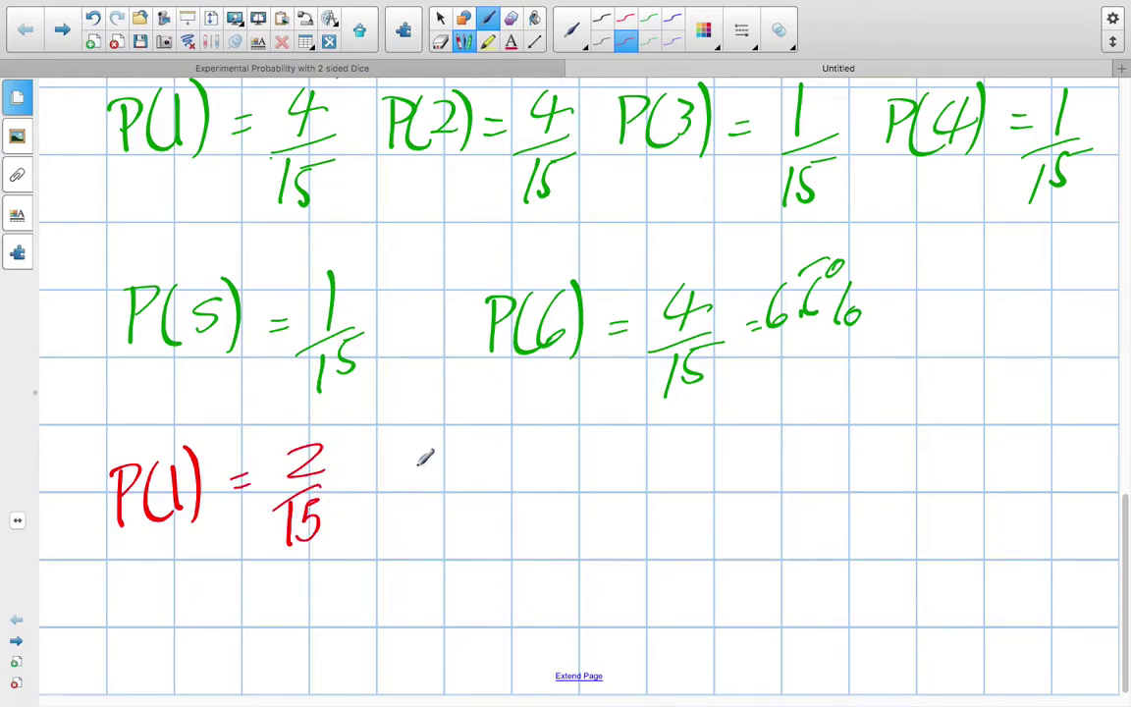
Write P(2) = 2/15 in red
mouse_move(409, 462)
left_mouse_down()
mouse_move(408, 506)
mouse_move(412, 483)
mouse_move(449, 506)
mouse_move(475, 503)
left_mouse_up()
left_click_drag(481, 450, 485, 513)
left_click_drag(519, 475, 536, 473)
left_click_drag(520, 486, 538, 483)
left_click_drag(572, 453, 603, 471)
mouse_move(554, 504)
left_mouse_down()
mouse_move(595, 488)
mouse_move(565, 538)
left_mouse_up()
Write P(3) = 4/15 in red
left_click_drag(591, 497, 583, 536)
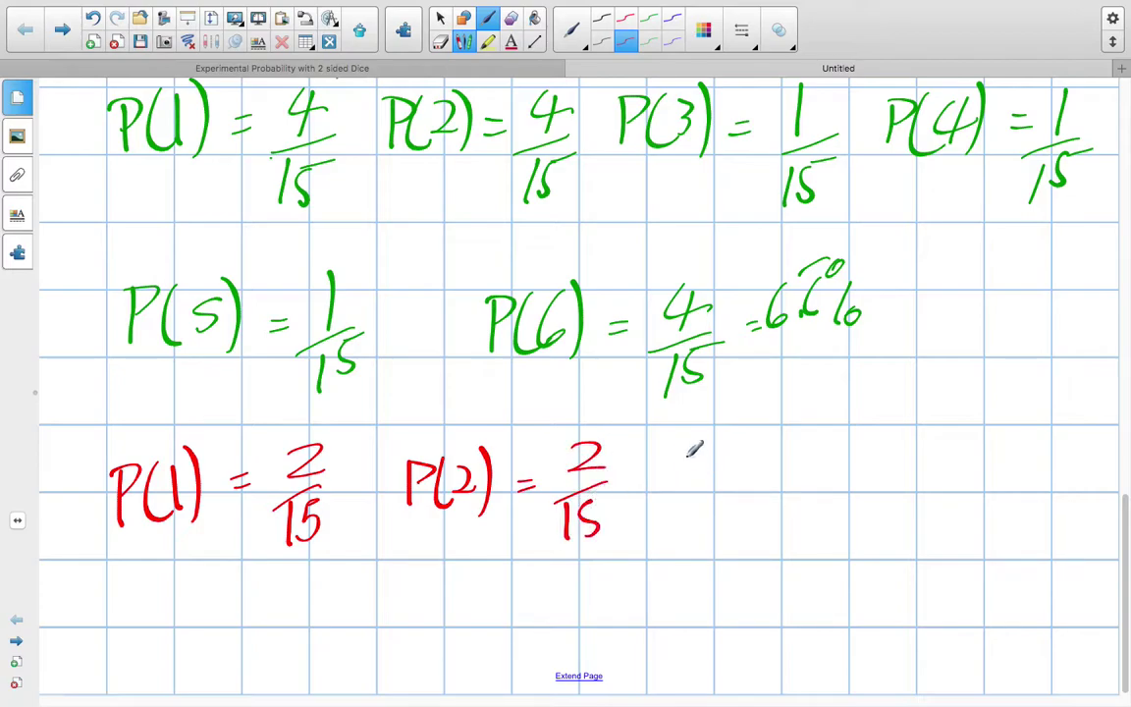
mouse_move(685, 448)
left_mouse_down()
mouse_move(686, 503)
mouse_move(690, 480)
left_mouse_up()
mouse_move(727, 452)
left_mouse_down()
mouse_move(745, 506)
mouse_move(751, 471)
mouse_move(742, 503)
left_mouse_up()
mouse_move(772, 444)
left_mouse_down()
mouse_move(776, 505)
mouse_move(813, 471)
left_mouse_up()
mouse_move(799, 483)
left_mouse_down()
mouse_move(879, 465)
mouse_move(866, 481)
left_mouse_up()
left_click_drag(825, 487, 880, 479)
left_click_drag(833, 506, 842, 538)
Write P(4) = 4/15 in red
left_click_drag(850, 503, 889, 498)
mouse_move(936, 454)
left_mouse_down()
mouse_move(936, 506)
mouse_move(943, 482)
mouse_move(961, 503)
left_mouse_up()
left_click_drag(984, 458, 981, 503)
mouse_move(996, 454)
left_mouse_down()
mouse_move(1002, 503)
mouse_move(1039, 480)
mouse_move(1041, 489)
left_mouse_up()
left_click_drag(1068, 448, 1090, 477)
mouse_move(1081, 444)
left_mouse_down()
mouse_move(1079, 496)
mouse_move(1100, 498)
left_mouse_up()
left_click_drag(1073, 514, 1070, 546)
left_click_drag(1084, 512, 1079, 540)
left_click_drag(1084, 510, 1098, 507)
Write P(5) = 2/15 in red on the next row
mouse_move(134, 586)
left_mouse_down()
mouse_move(134, 636)
mouse_move(137, 617)
mouse_move(169, 634)
left_mouse_up()
left_click_drag(210, 583, 196, 629)
mouse_move(228, 577)
left_mouse_down()
mouse_move(236, 629)
mouse_move(339, 607)
left_mouse_up()
mouse_move(311, 631)
left_mouse_down()
mouse_move(352, 624)
mouse_move(328, 666)
left_mouse_up()
left_click_drag(345, 634, 353, 664)
left_click_drag(457, 588, 458, 634)
Write P(6) = 1/15 in red
left_click_drag(458, 589, 462, 615)
left_click(507, 577)
left_click_drag(491, 573, 483, 636)
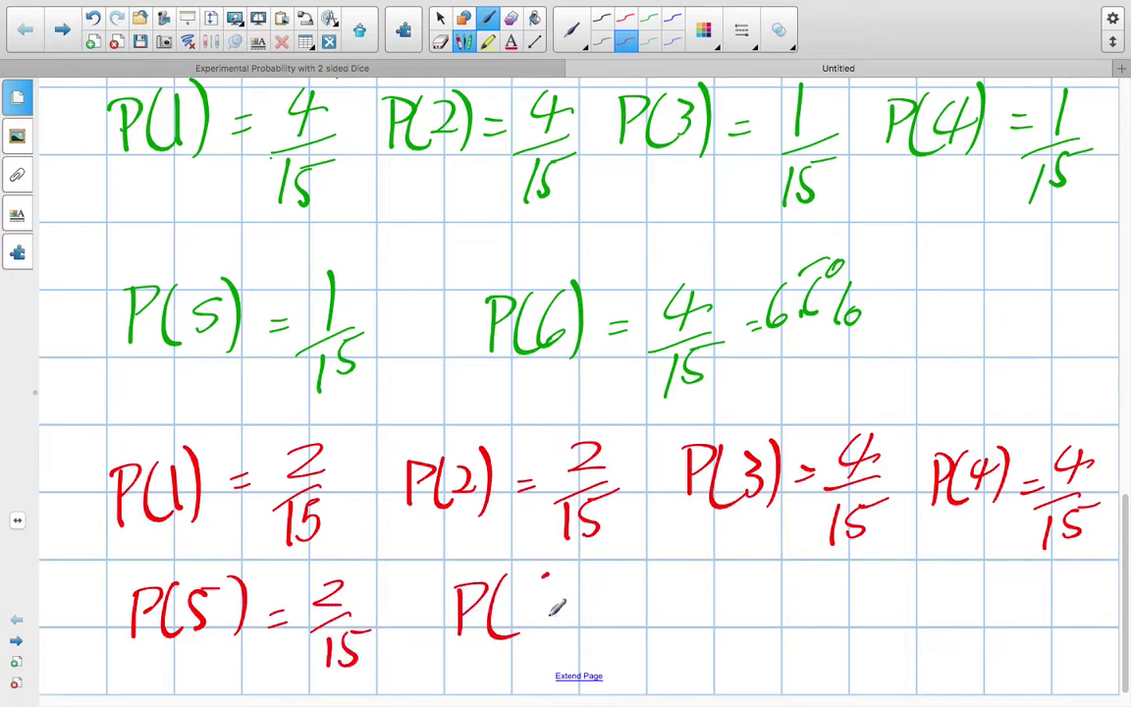
left_click_drag(530, 567, 520, 607)
left_click_drag(566, 568, 573, 636)
mouse_move(647, 562)
left_mouse_down()
mouse_move(644, 589)
mouse_move(678, 595)
left_mouse_up()
left_click_drag(635, 616, 633, 652)
left_click_drag(676, 612, 648, 650)
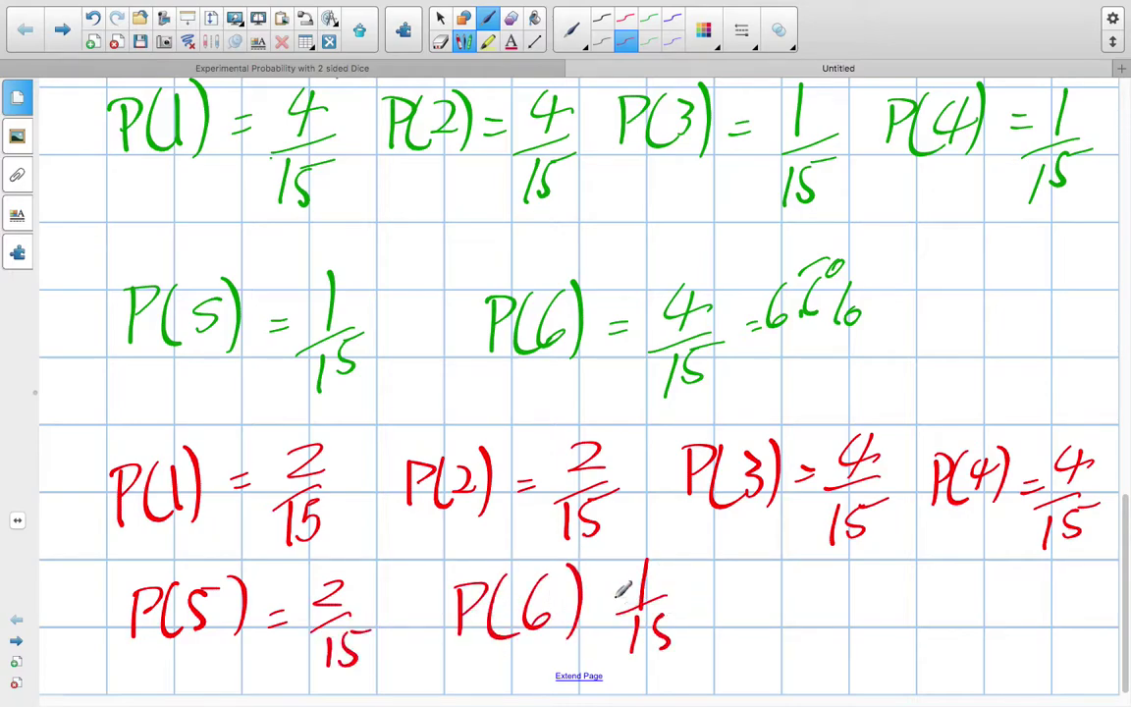
left_click_drag(601, 608, 616, 606)
left_click_drag(601, 622, 619, 618)
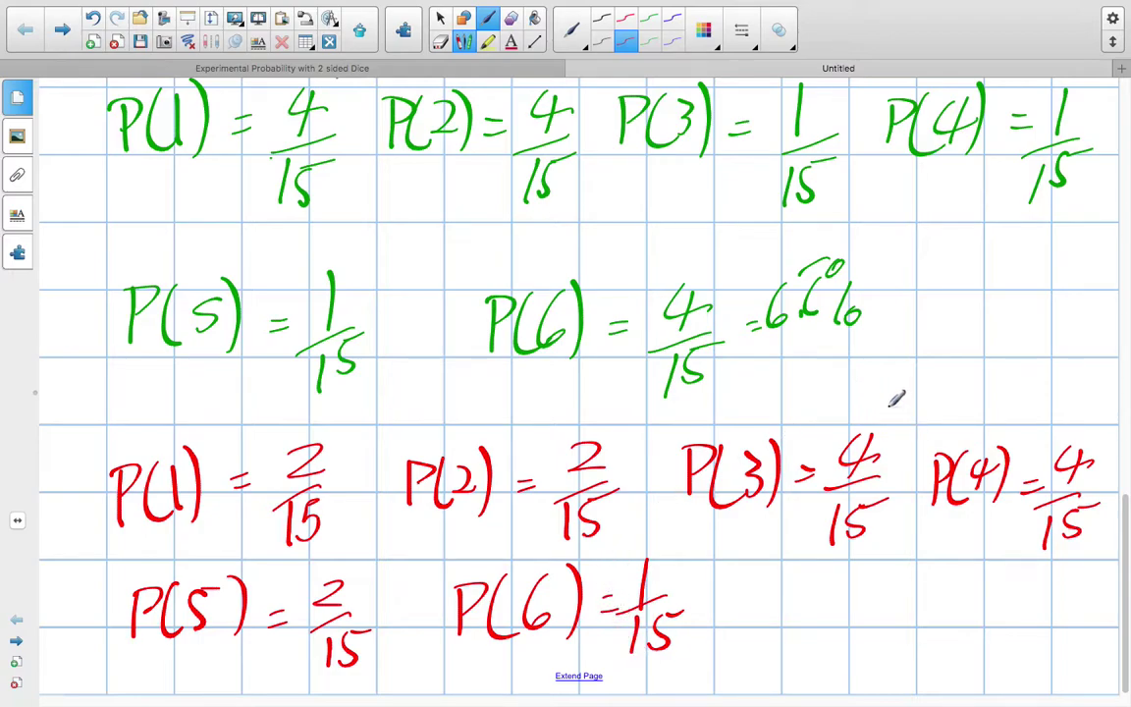
Write 26.6% above P(3)'s fraction
mouse_move(887, 395)
left_mouse_down()
mouse_move(904, 420)
mouse_move(939, 414)
left_mouse_up()
left_click(924, 414)
left_click(940, 368)
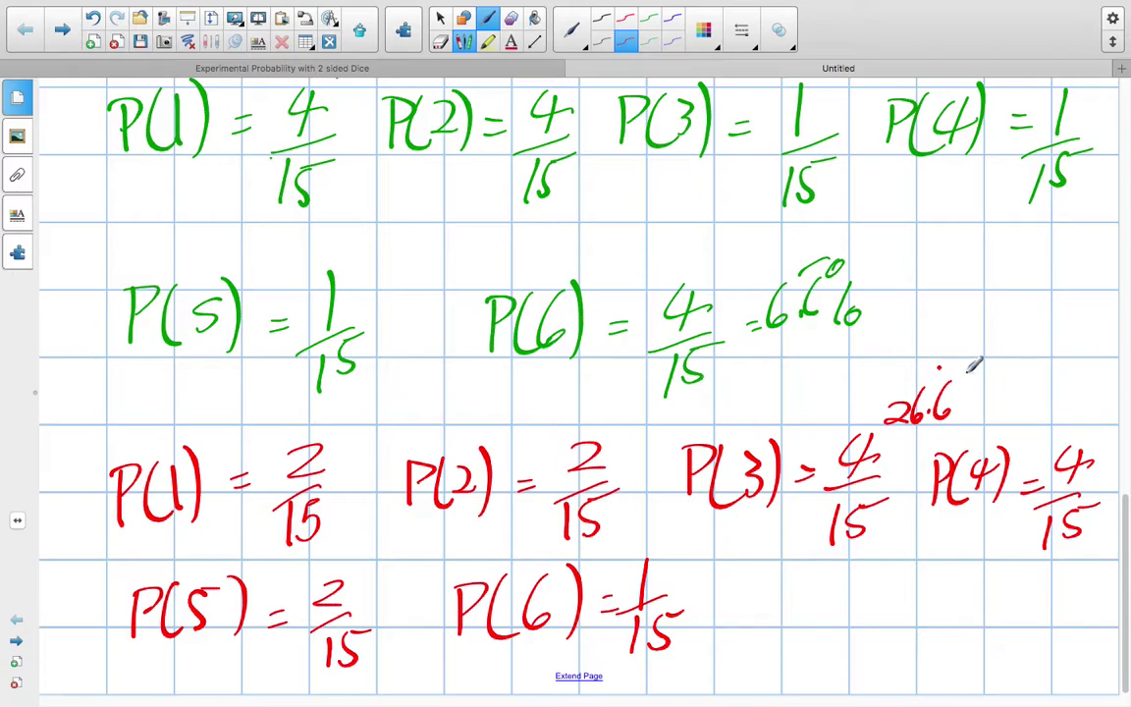
left_click_drag(964, 369, 957, 416)
left_click_drag(978, 398, 979, 403)
left_click_drag(943, 364, 968, 360)
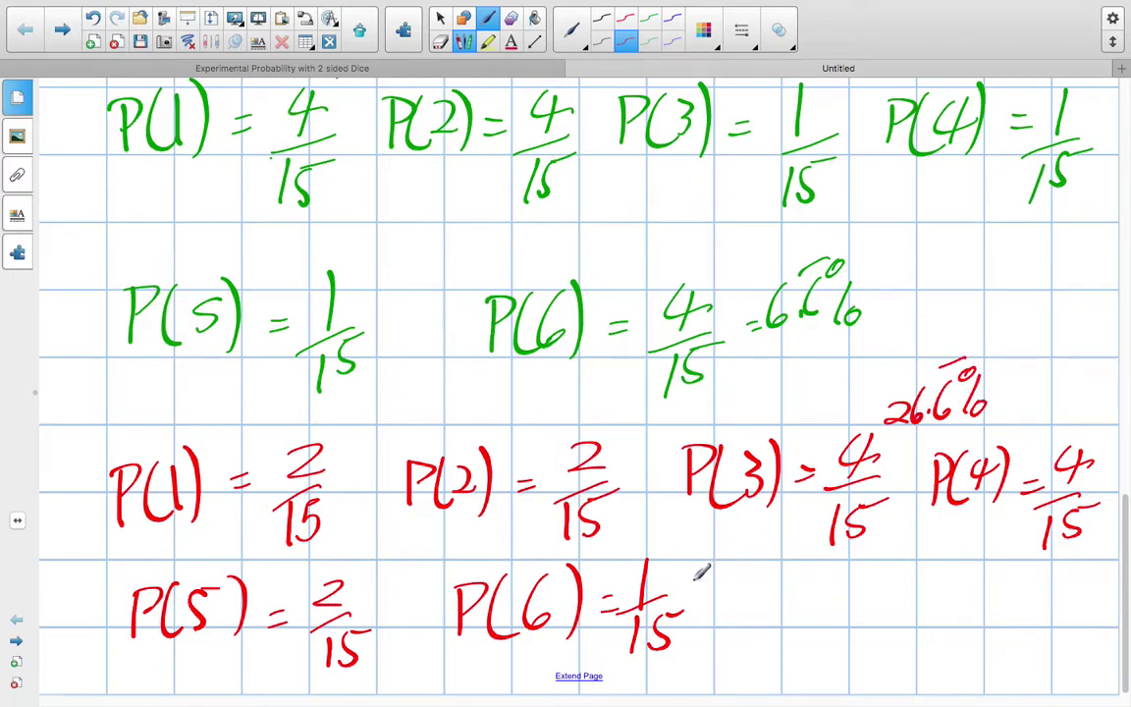
Write 6.6% beside P(6)'s 1/15
mouse_move(710, 578)
left_mouse_down()
mouse_move(700, 595)
mouse_move(731, 595)
mouse_move(744, 557)
mouse_move(760, 559)
left_mouse_up()
left_click(720, 595)
left_click_drag(769, 553, 755, 596)
left_click_drag(772, 587, 775, 593)
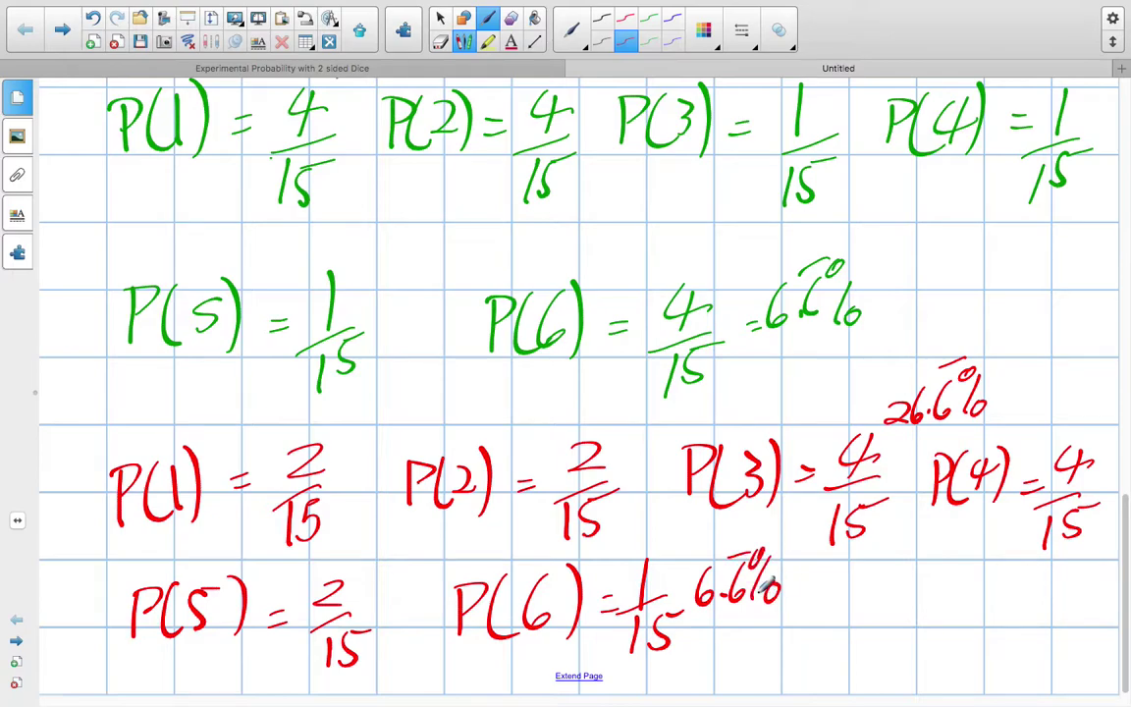
Area-capture the RANDOM.ORG Dice Roller results with red tallies into Notebook
key("ctrl+Left")
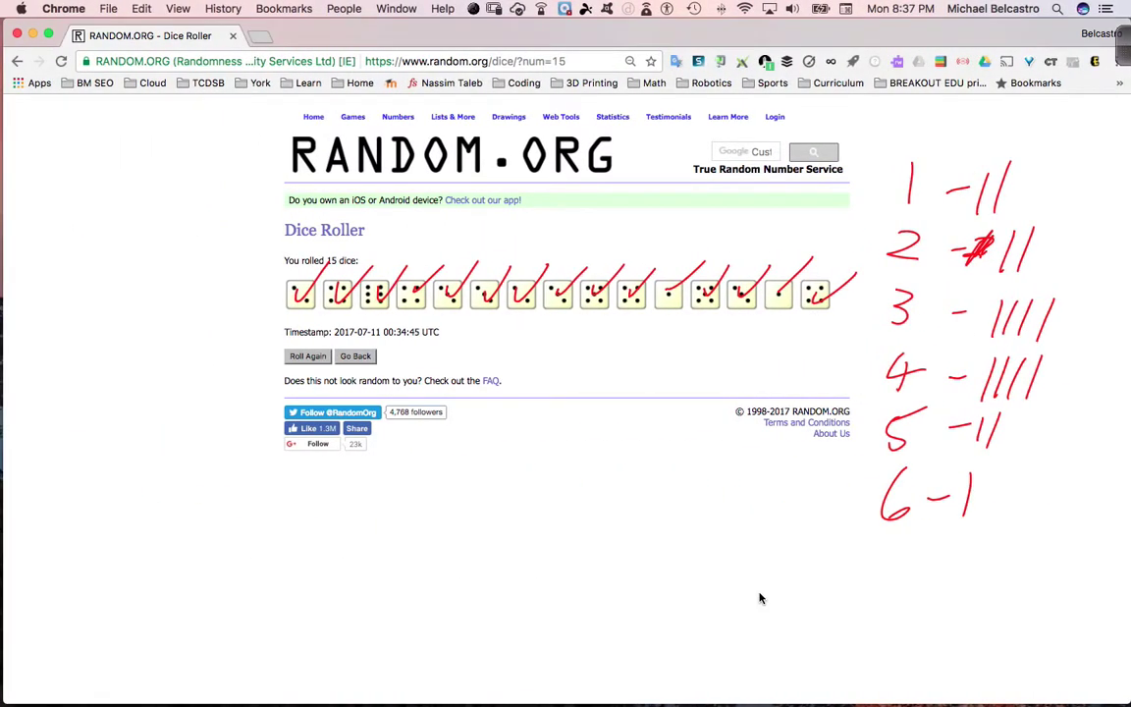
key("ctrl+Right")
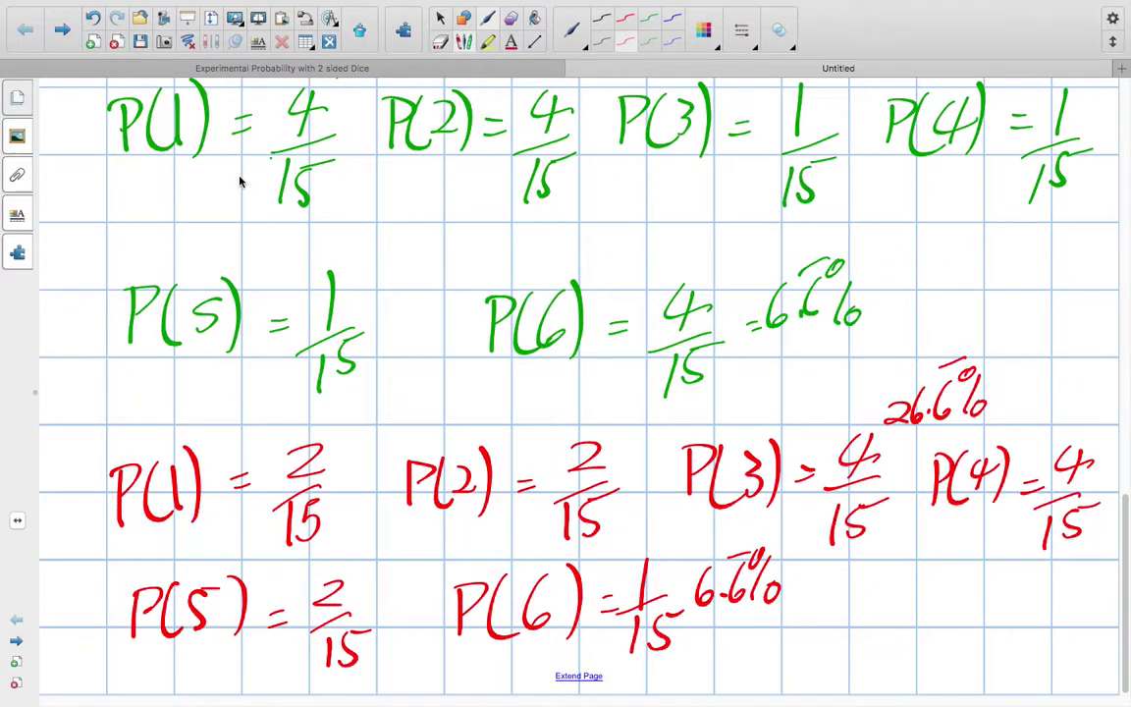
left_click(165, 42)
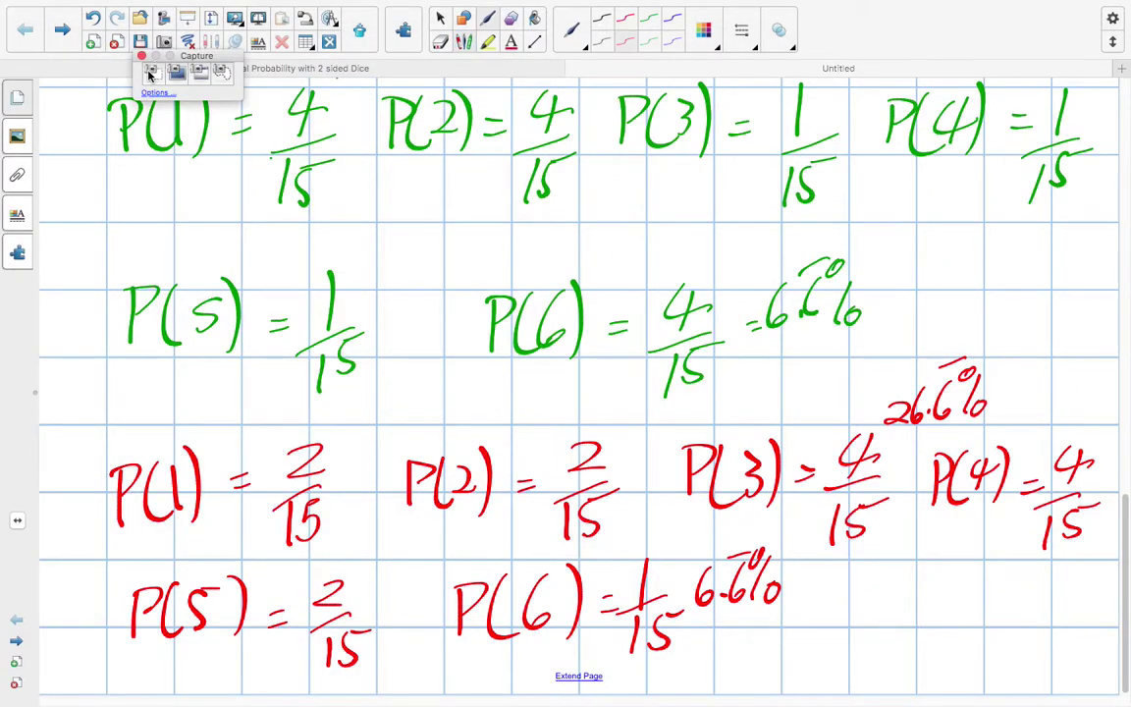
left_click(149, 74)
key("ctrl+Left")
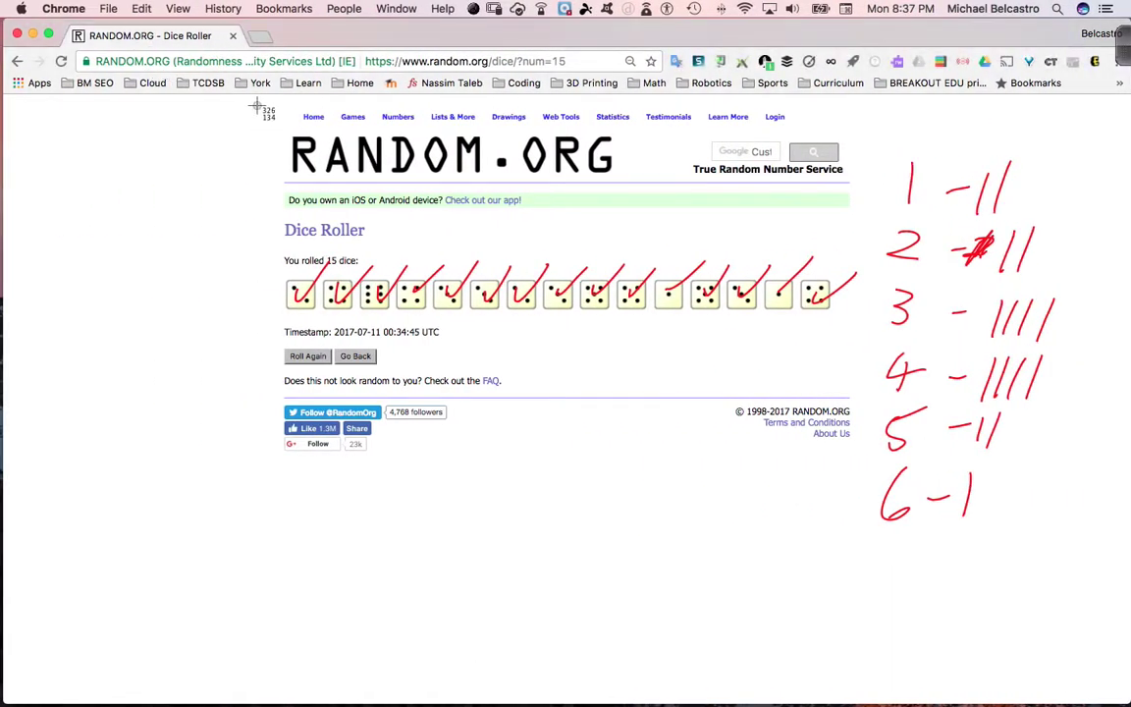
left_click_drag(259, 105, 1098, 607)
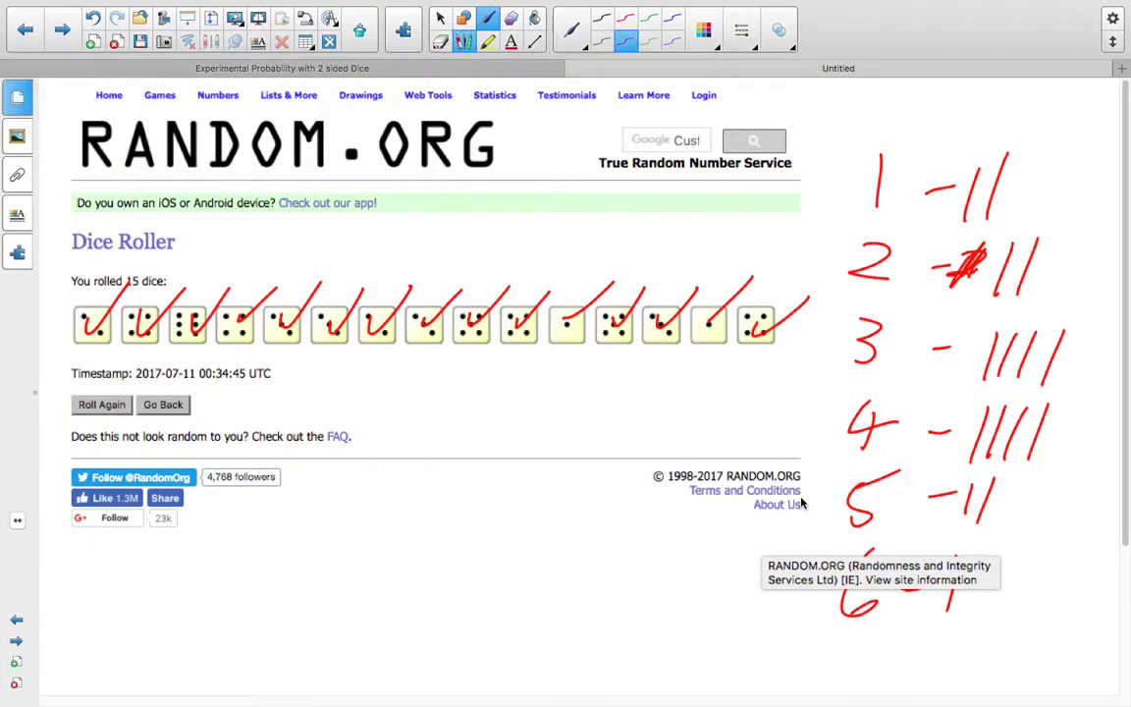
key("ctrl+Left")
mouse_move(820, 692)
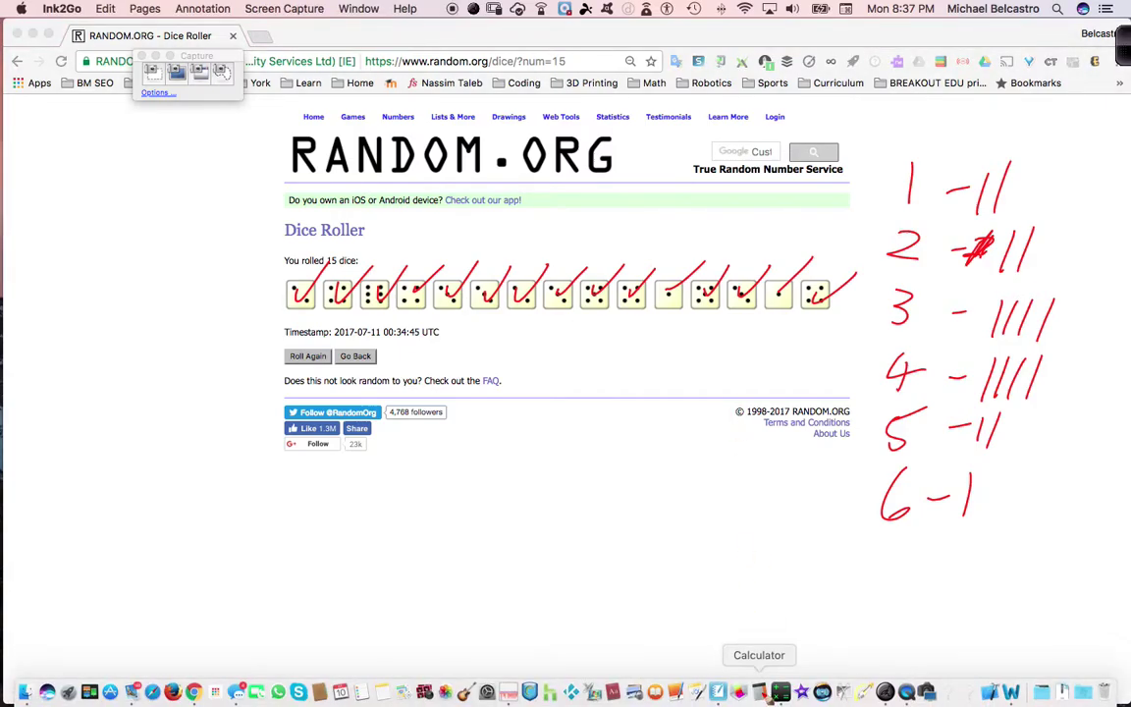
Compute 2/15 in Calculator, giving 0.1333333333333333
key("super+shift+c")
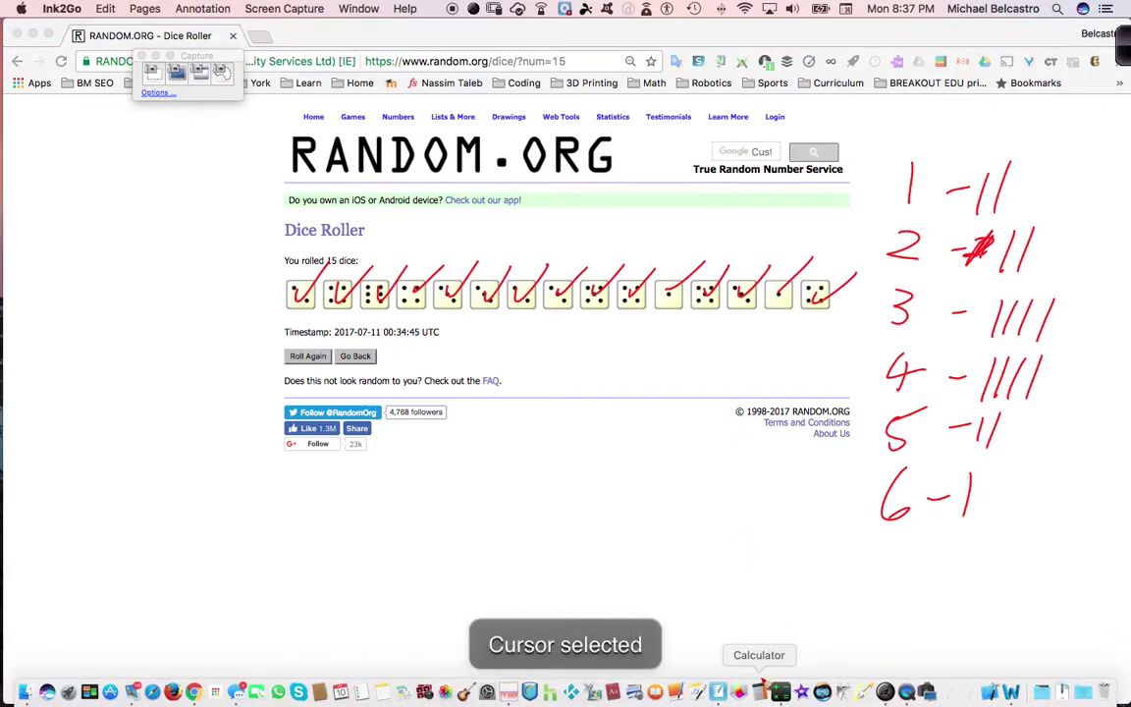
left_click(761, 694)
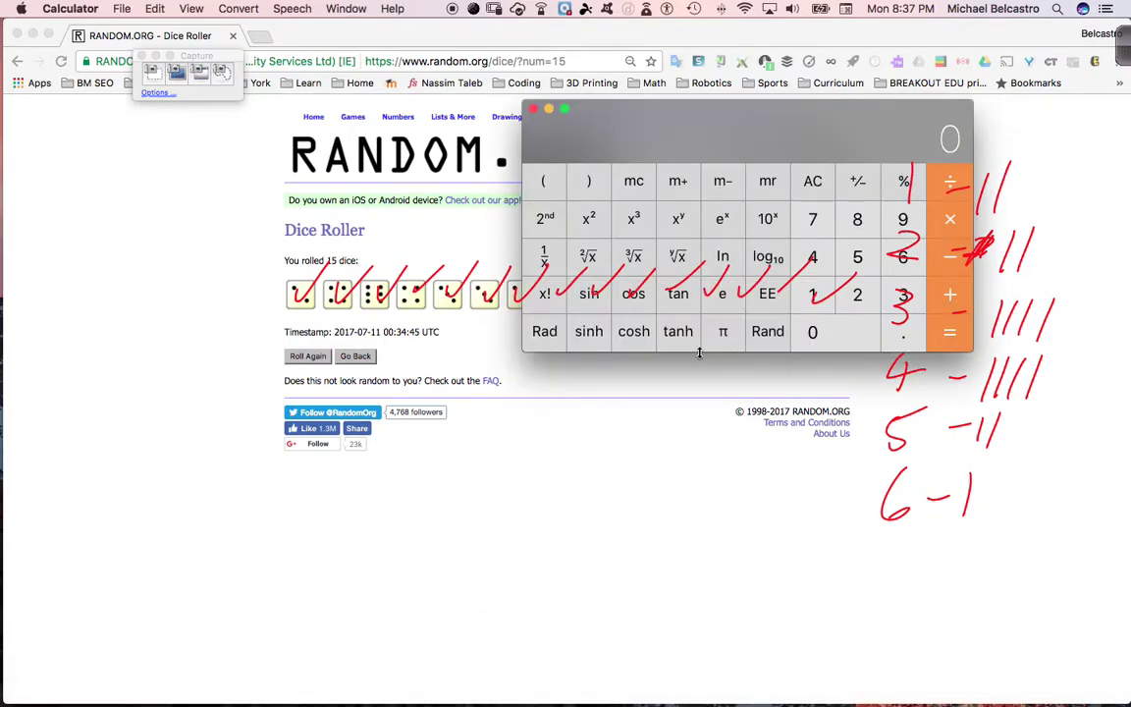
type("2/15")
key("Return")
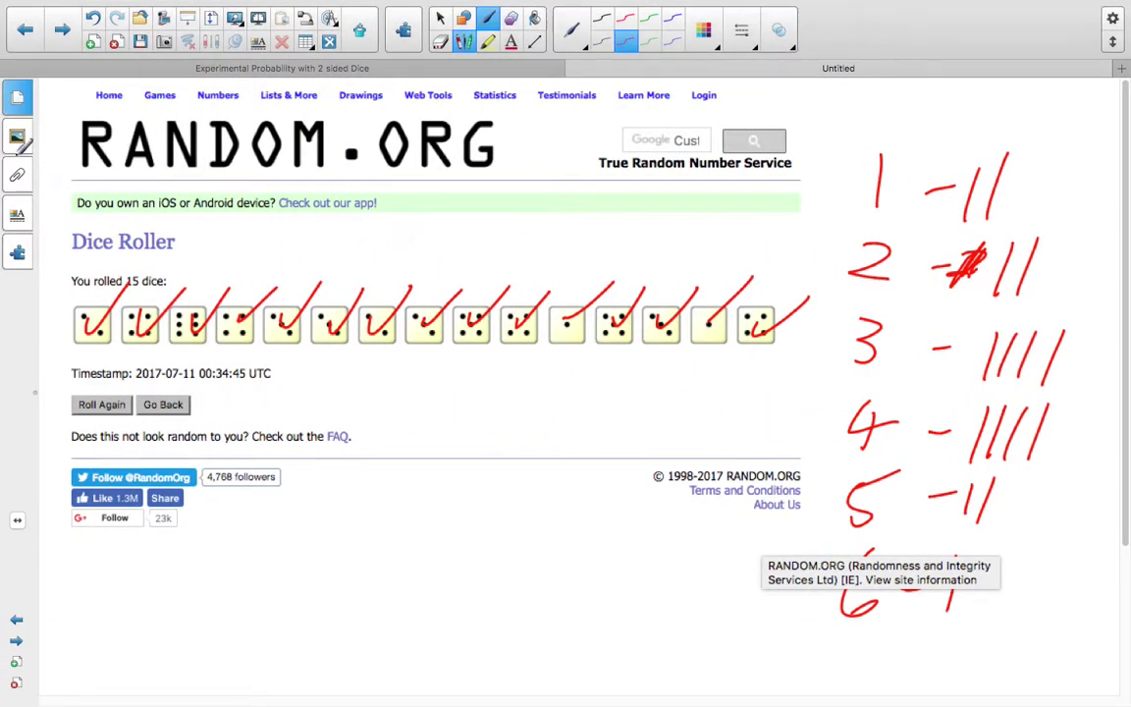
Go to page 1 in the Page Sorter and scroll down to the red fractions
left_click(21, 98)
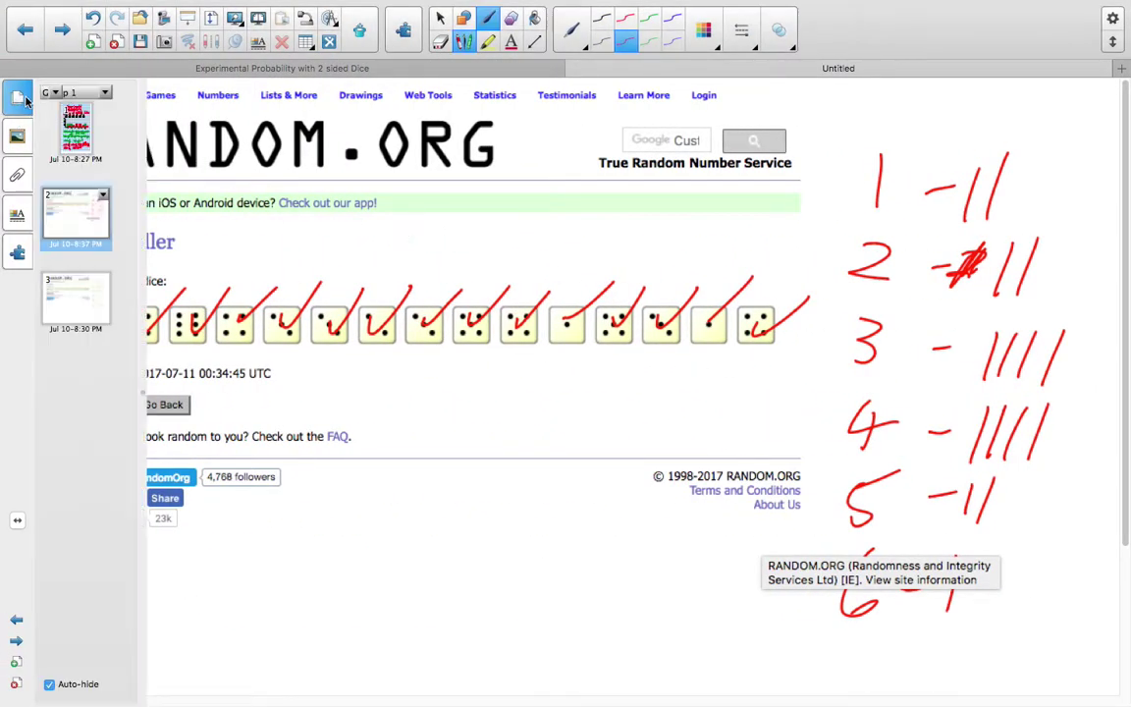
left_click(75, 130)
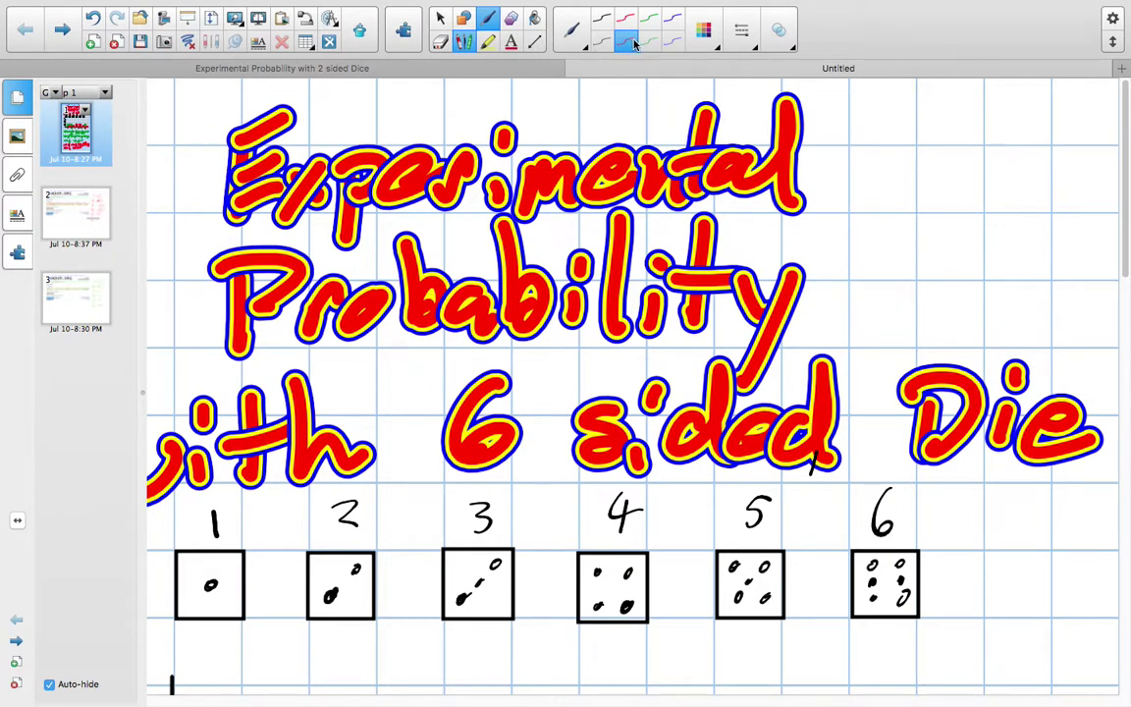
scroll(650, 580, "down", 15)
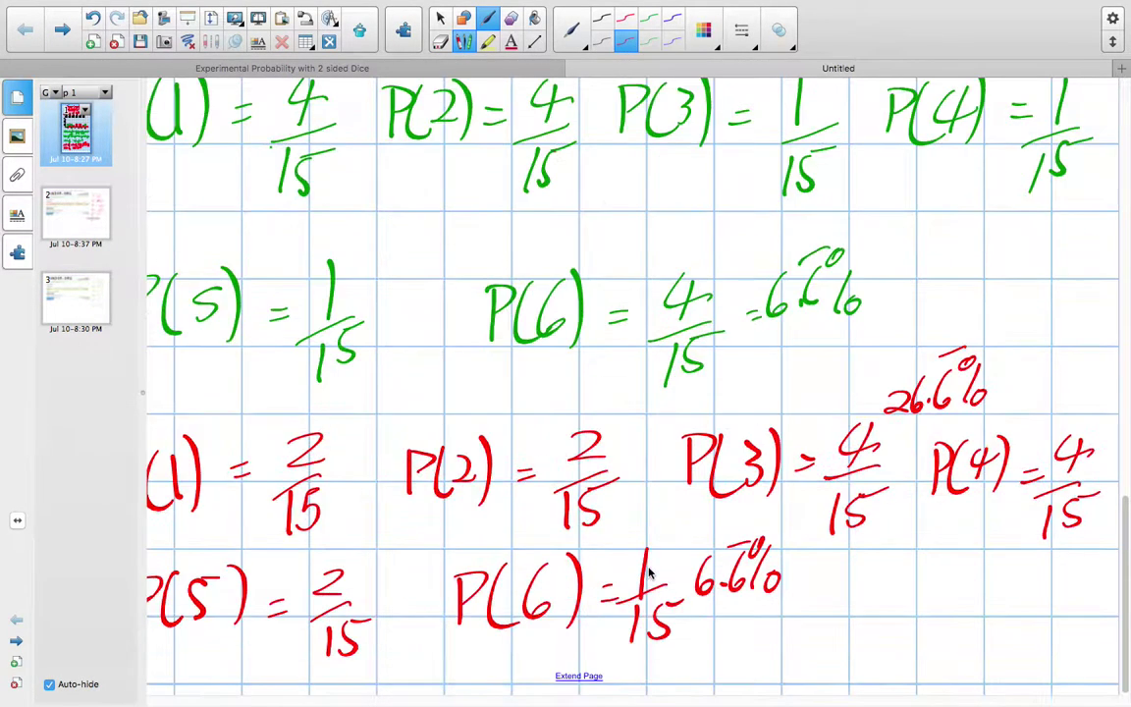
Write 13.3% in red beside P(5)'s 2/15
mouse_move(366, 543)
left_mouse_down()
mouse_move(370, 568)
mouse_move(397, 556)
left_mouse_up()
left_click(386, 561)
left_click_drag(413, 514, 409, 556)
left_click_drag(432, 540, 430, 543)
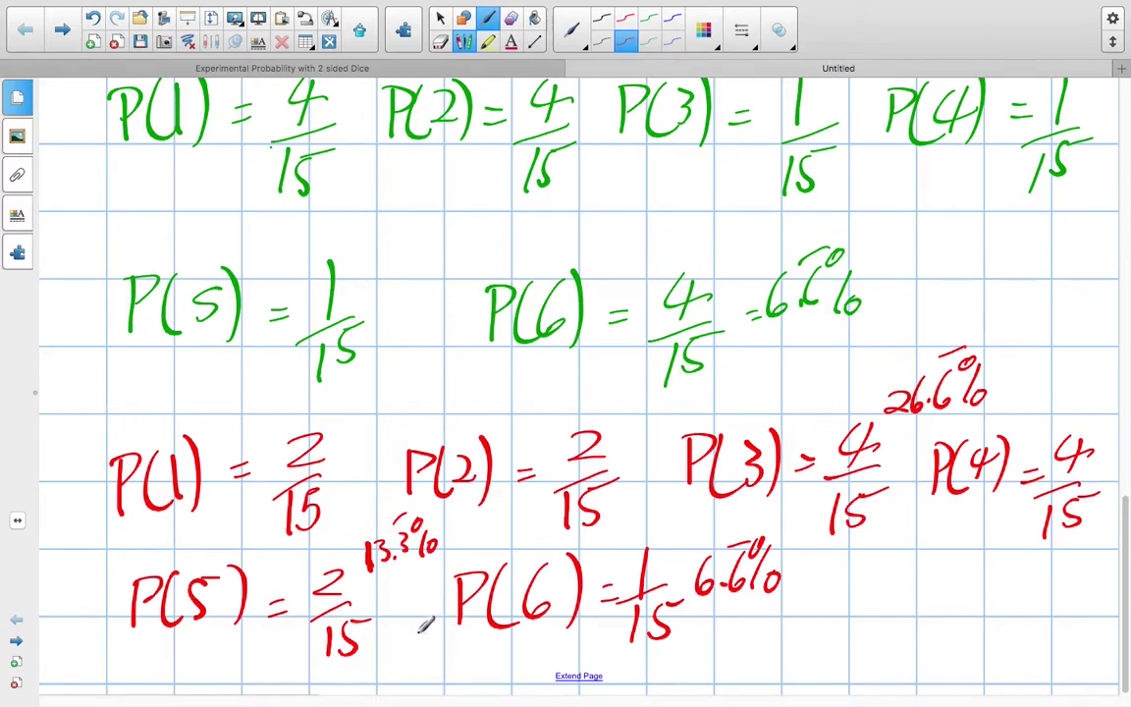
Fit the page in view, browse pages in dual-page display, then return to single-page page 1
left_click(209, 21)
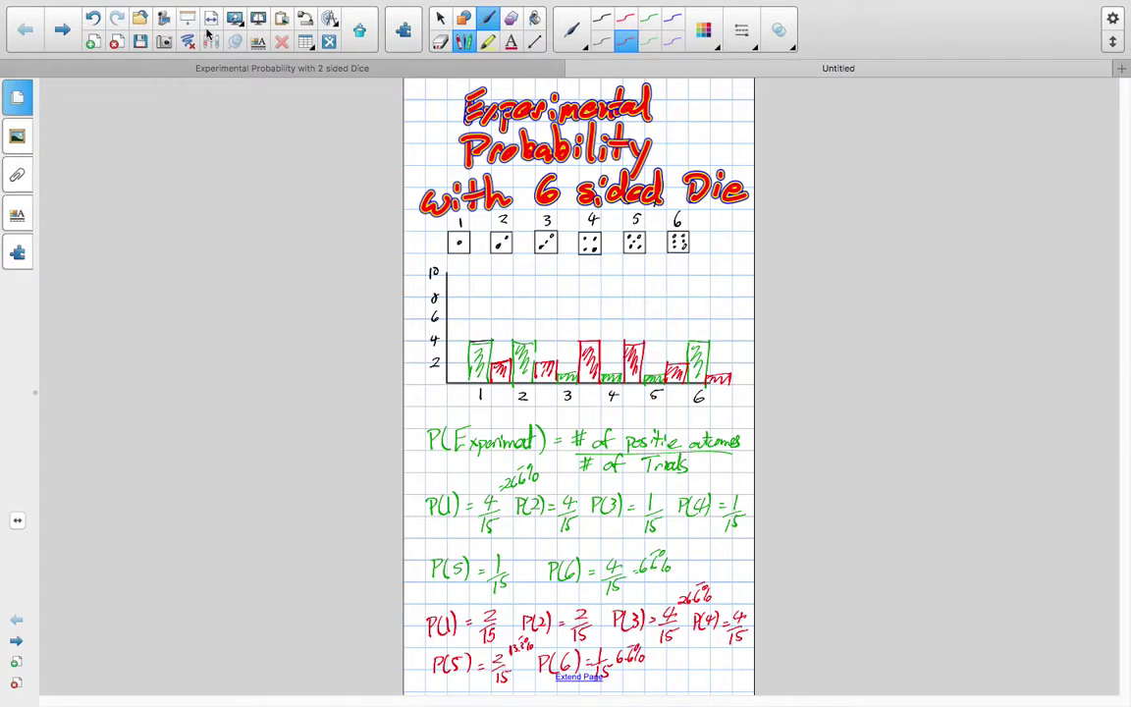
left_click(259, 42)
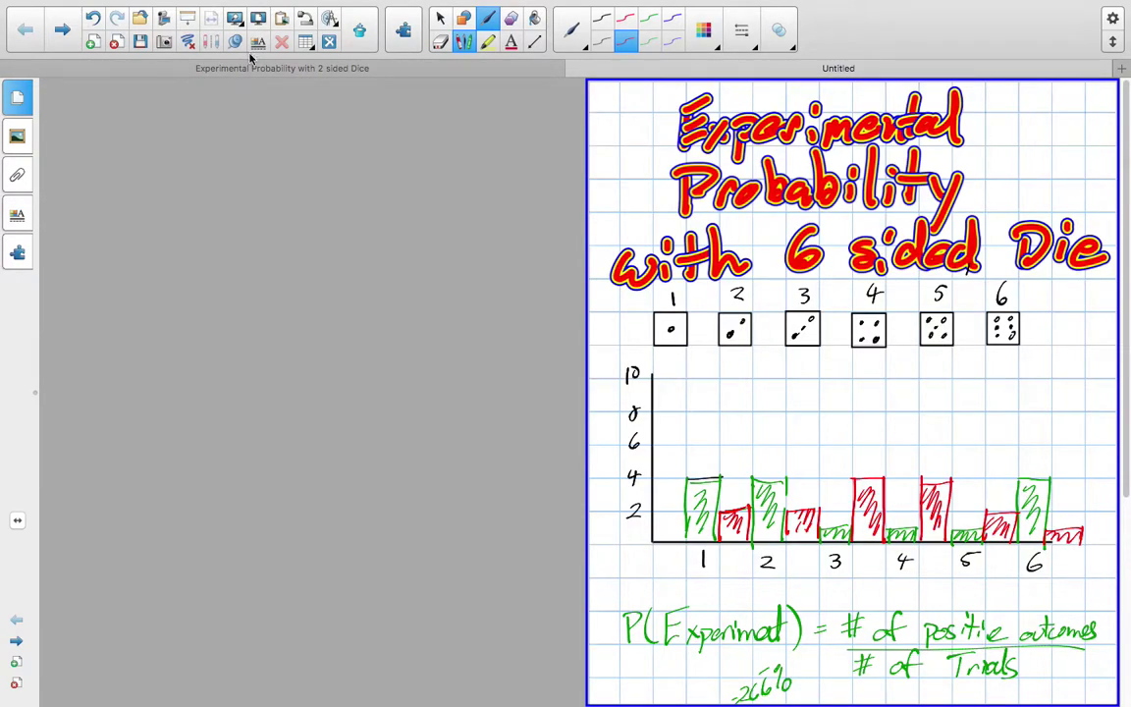
left_click(67, 35)
left_click(67, 36)
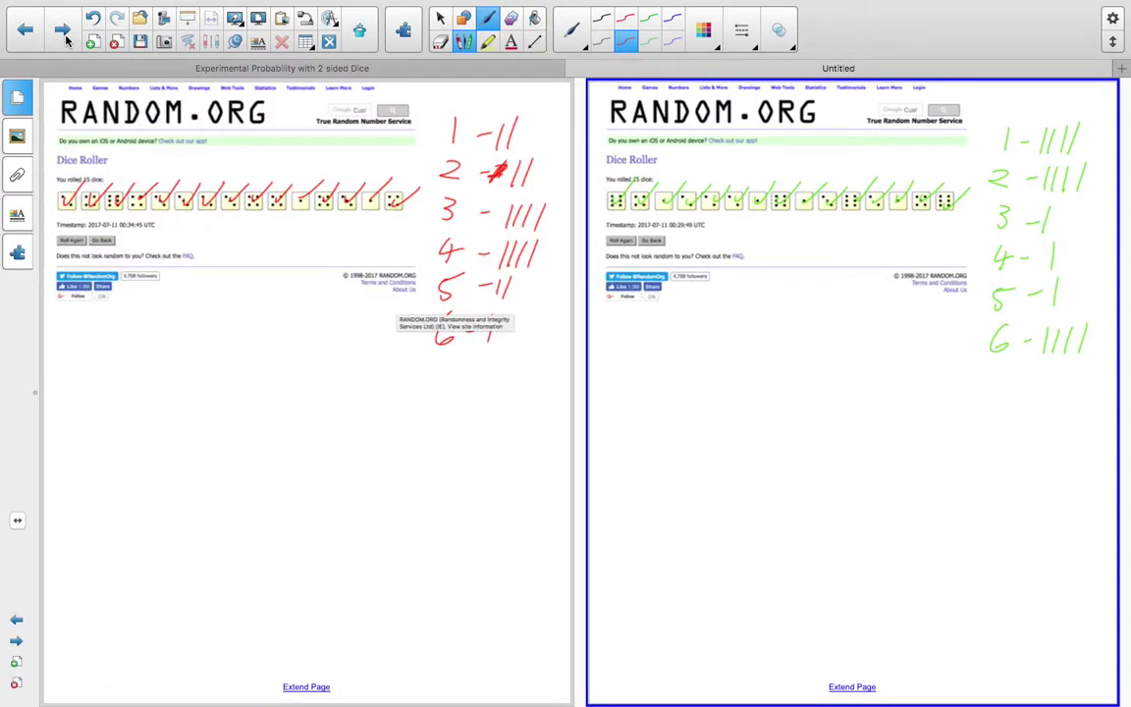
left_click(30, 34)
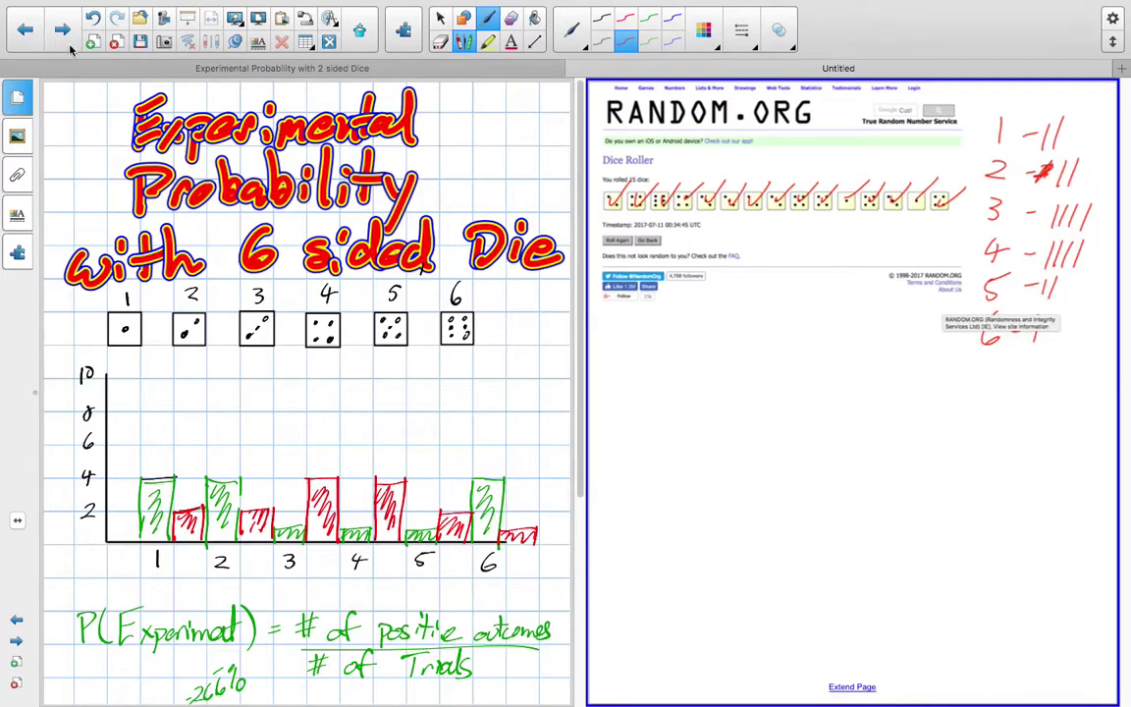
left_click(257, 22)
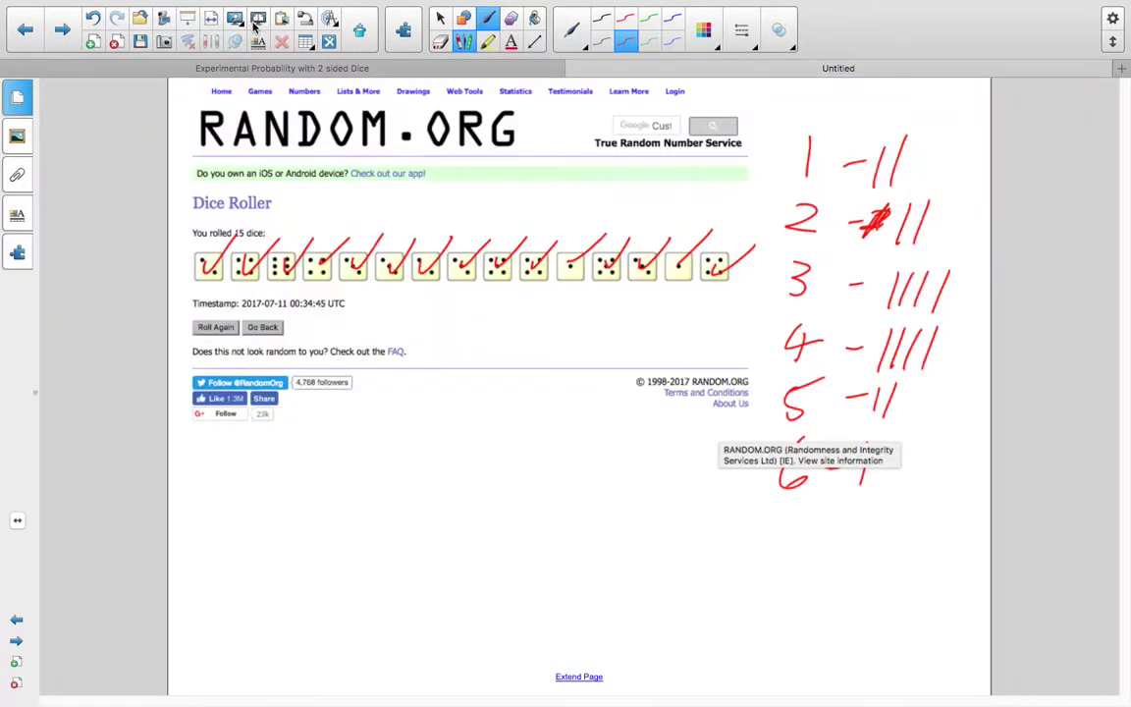
left_click(26, 36)
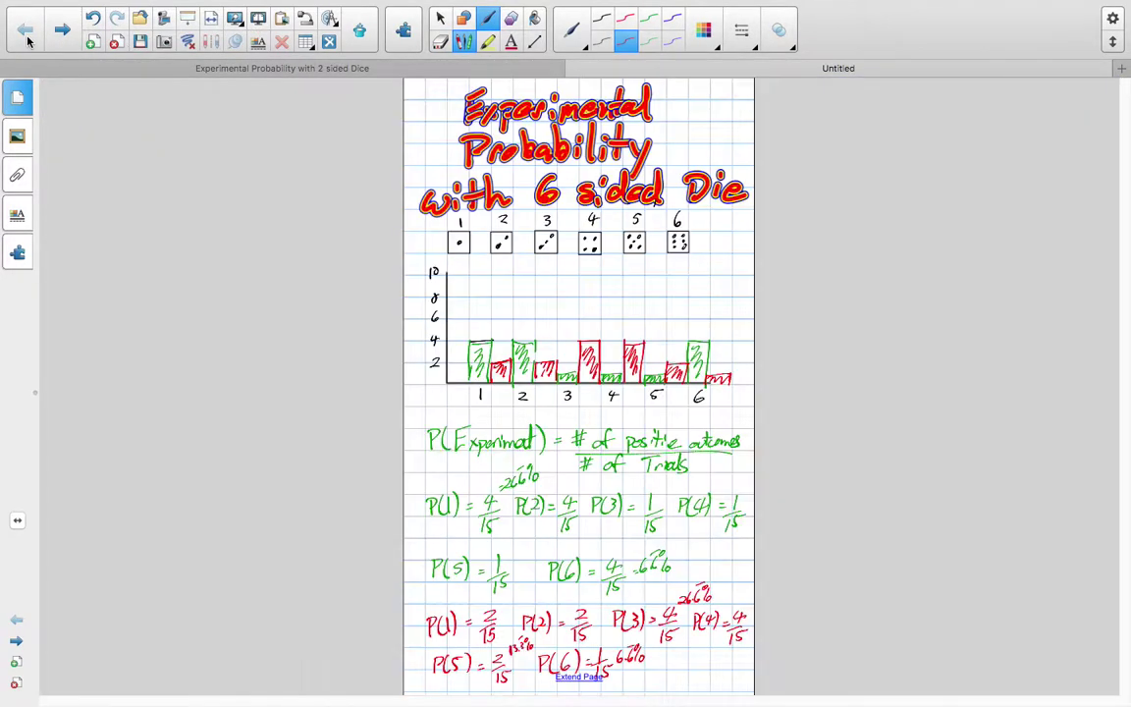